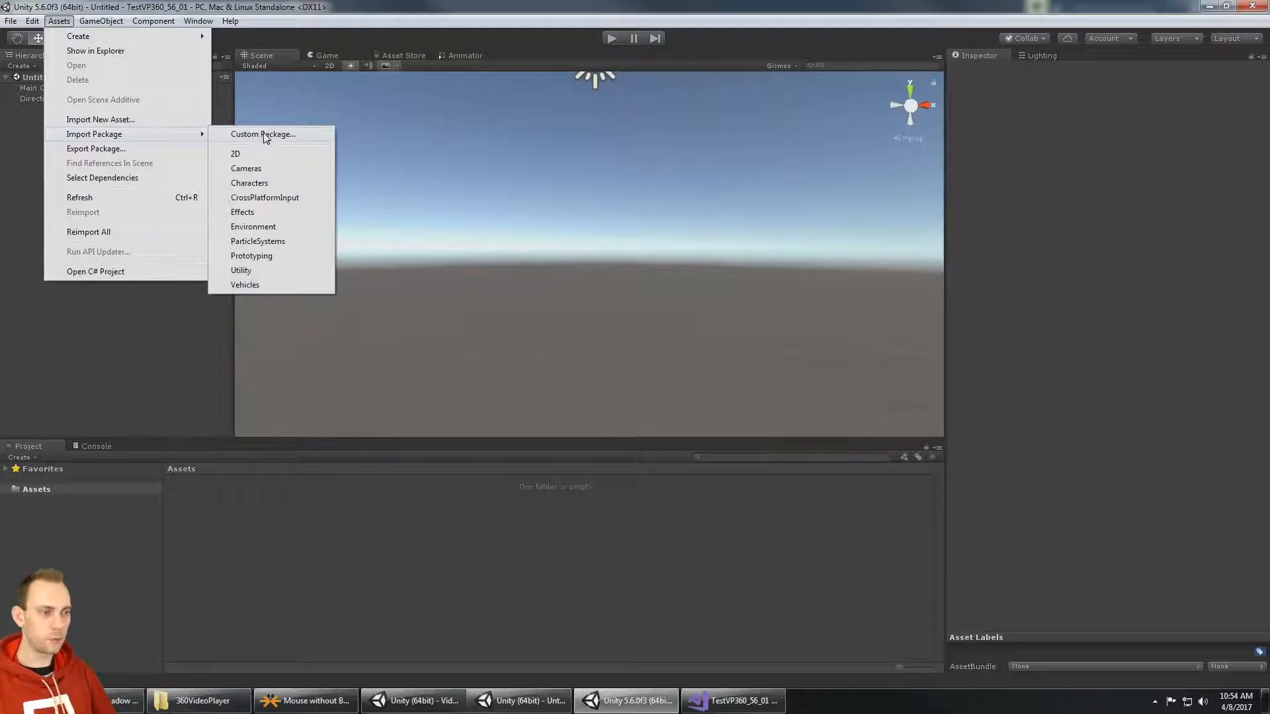
Step: Import the VideoPlayer360_001.unitypackage custom package with its contents into the empty project
{"action": "left_click", "coordinate": [582, 332]}
{"action": "left_click", "coordinate": [916, 584]}
{"action": "left_click", "coordinate": [968, 622]}
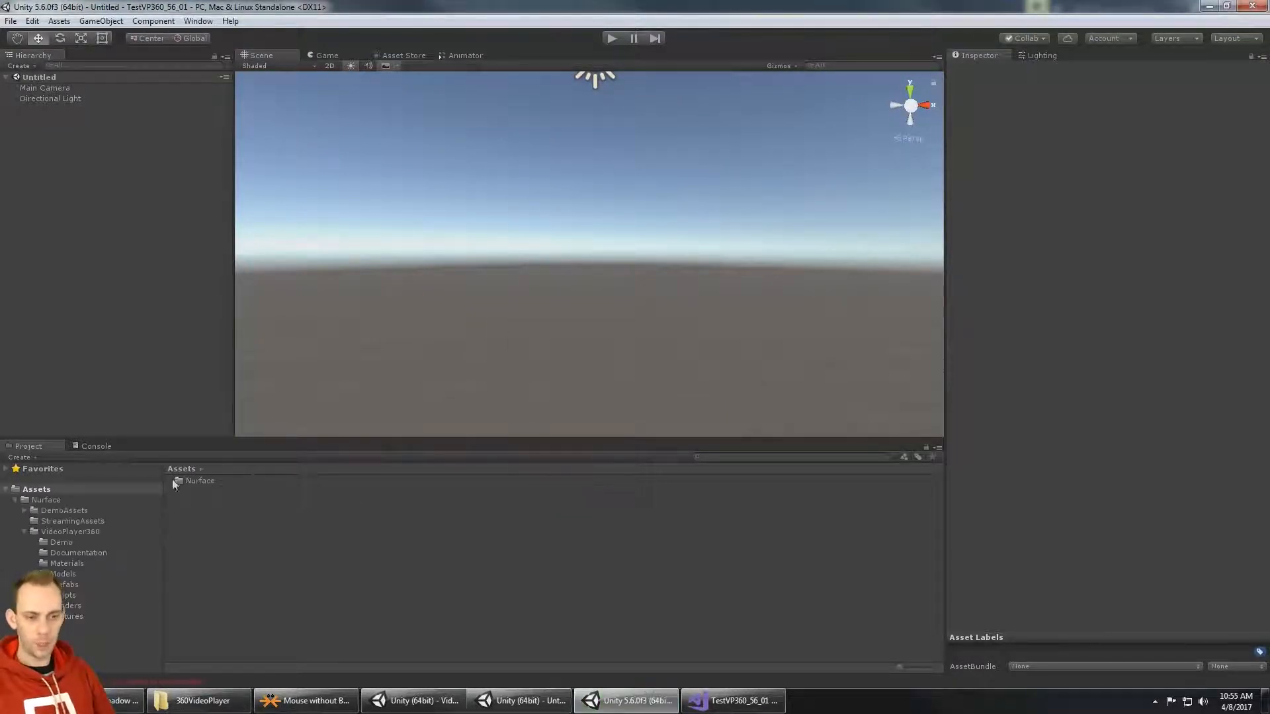
Step: Review the messages logged by the package import in the console and clear them
{"action": "left_click", "coordinate": [90, 445]}
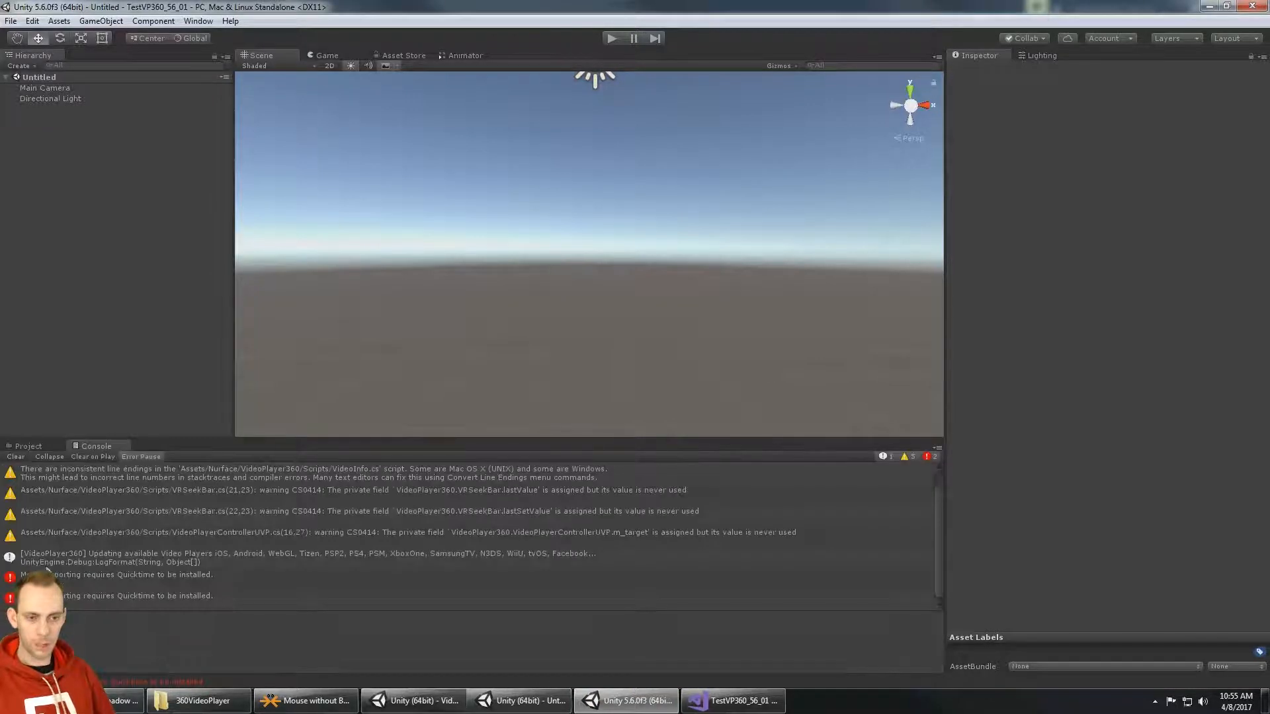
{"action": "left_click", "coordinate": [106, 576]}
{"action": "left_click", "coordinate": [14, 456]}
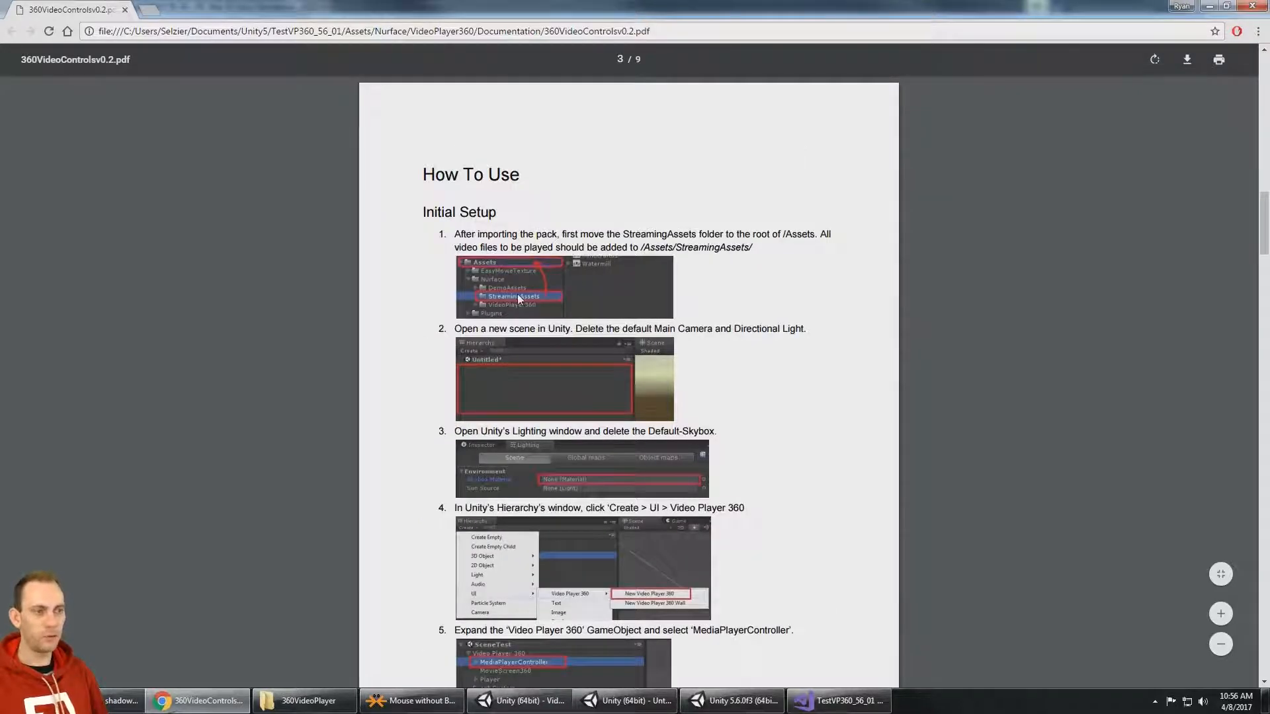
Step: Read the Initial Setup instructions in 360VideoControlsv0.2.pdf and switch back to the Unity 5.6 project
{"action": "scroll", "coordinate": [773, 341], "scroll_direction": "down", "scroll_amount": 2}
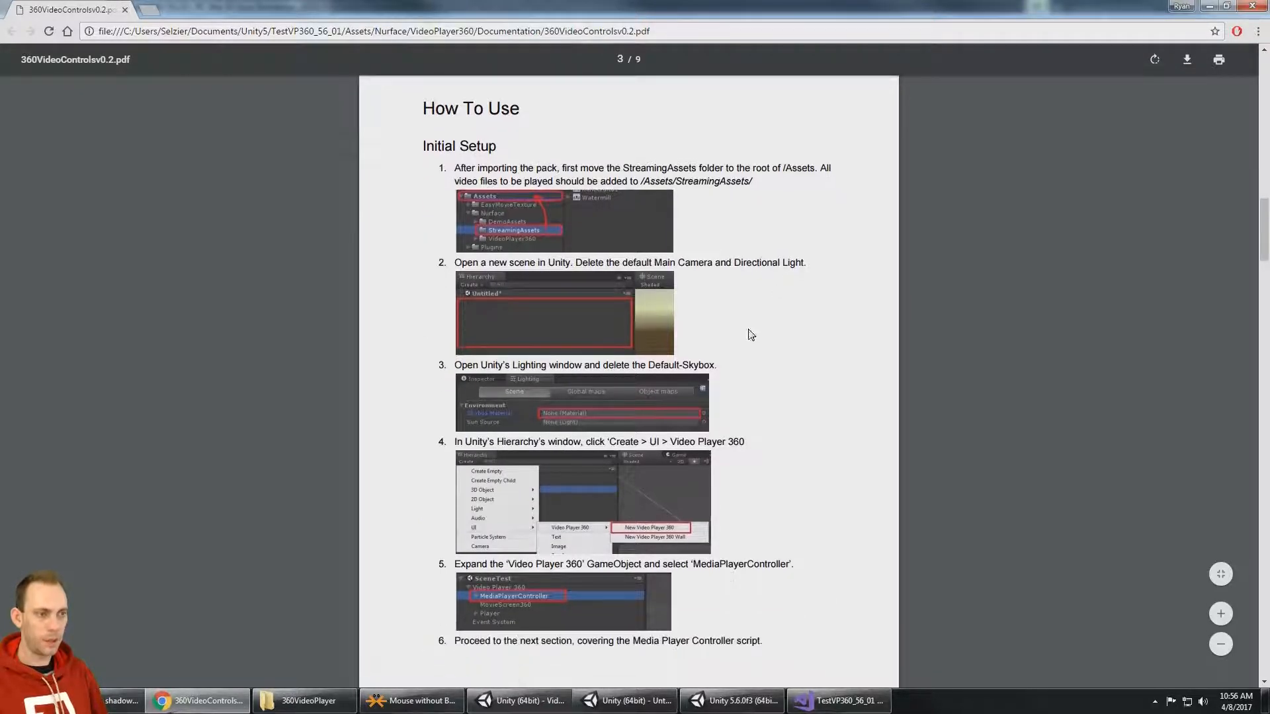
{"action": "scroll", "coordinate": [732, 317], "scroll_direction": "down", "scroll_amount": 1}
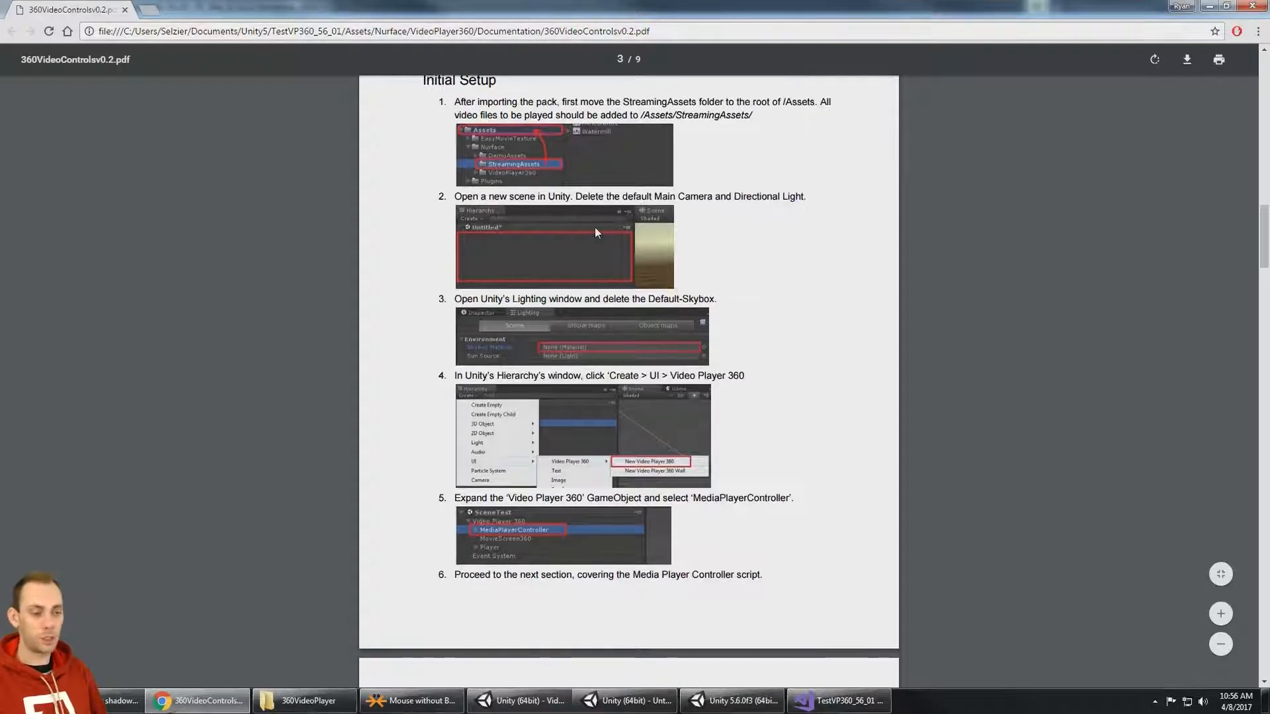
{"action": "left_click", "coordinate": [723, 707]}
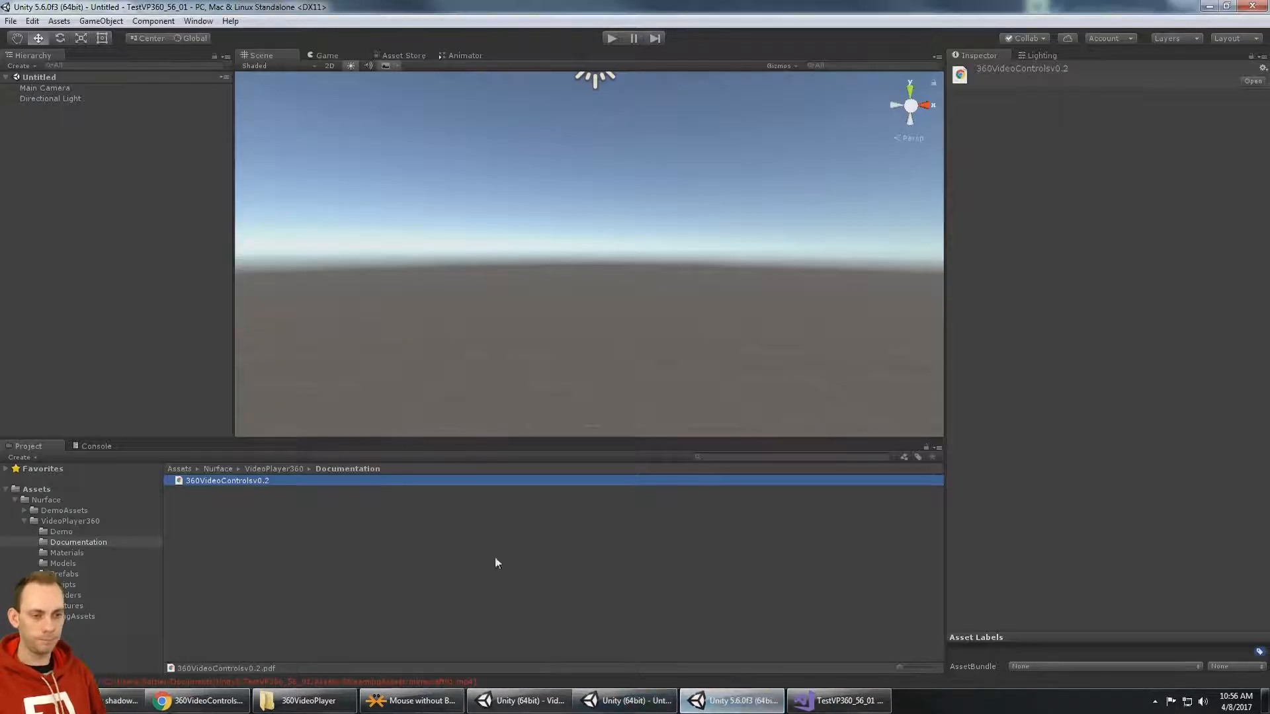
Step: Open the VideoPlayer360Demo scene from the Demo folder of VideoPlayer360
{"action": "left_click", "coordinate": [76, 541]}
{"action": "left_click", "coordinate": [61, 531]}
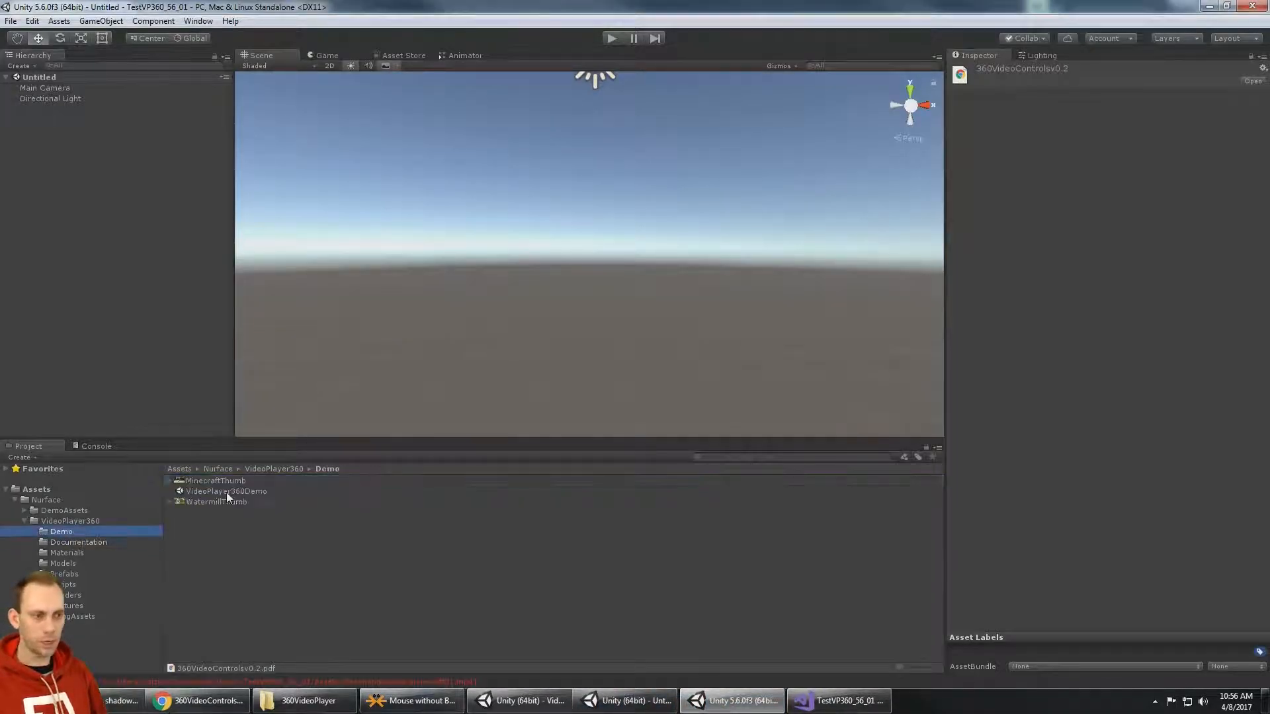
{"action": "double_click", "coordinate": [226, 492]}
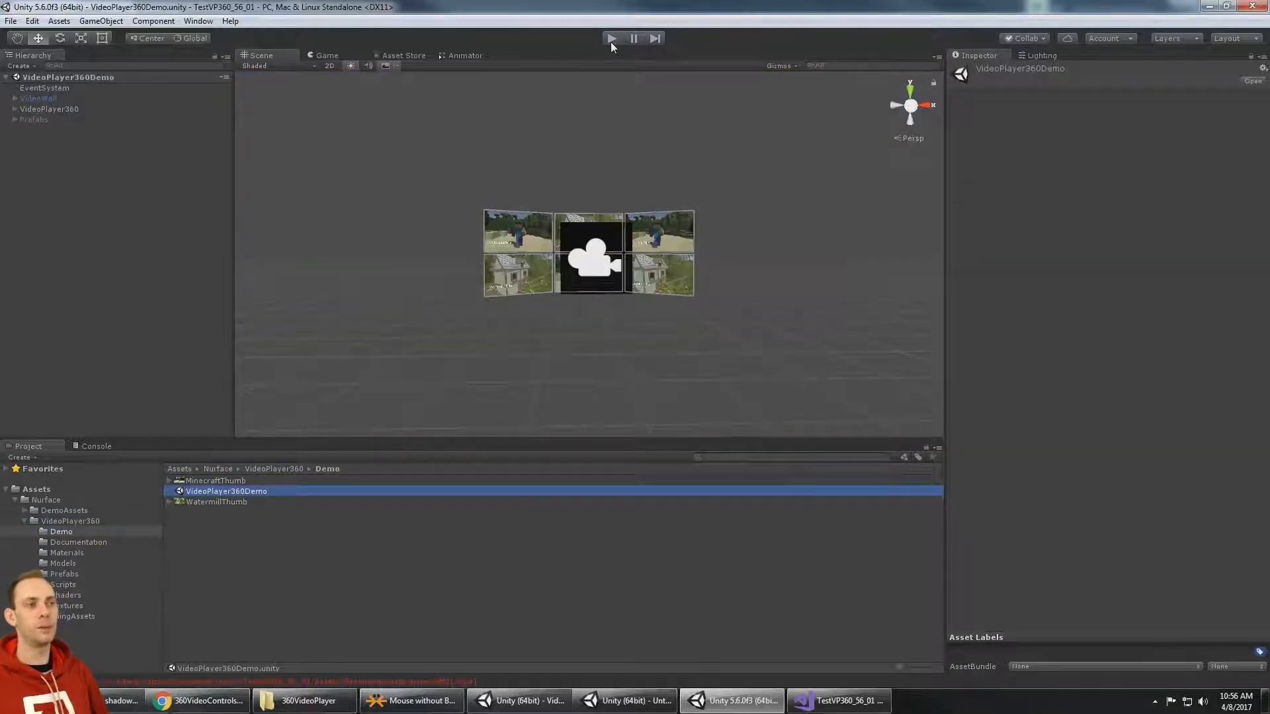
Step: Run the demo scene, start a Minecraft video, look around it, bring up the playback menu and return to the video wall
{"action": "left_click", "coordinate": [610, 40]}
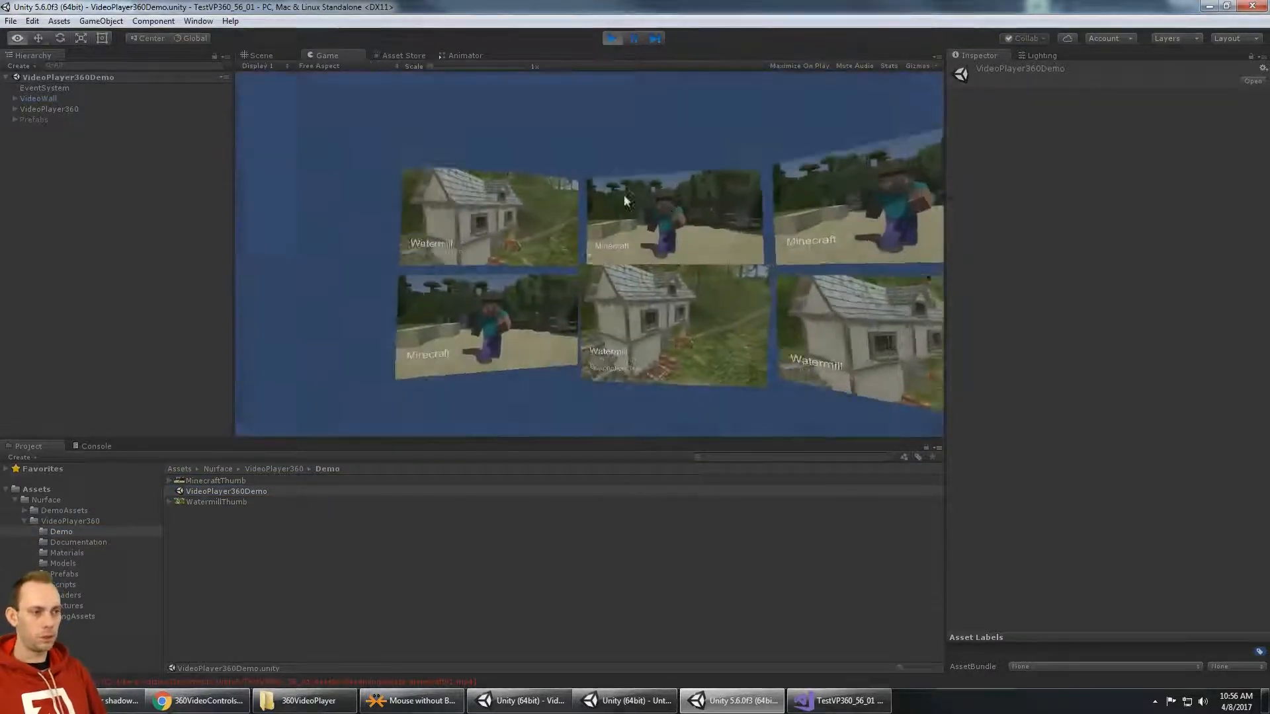
{"action": "left_click", "coordinate": [688, 248]}
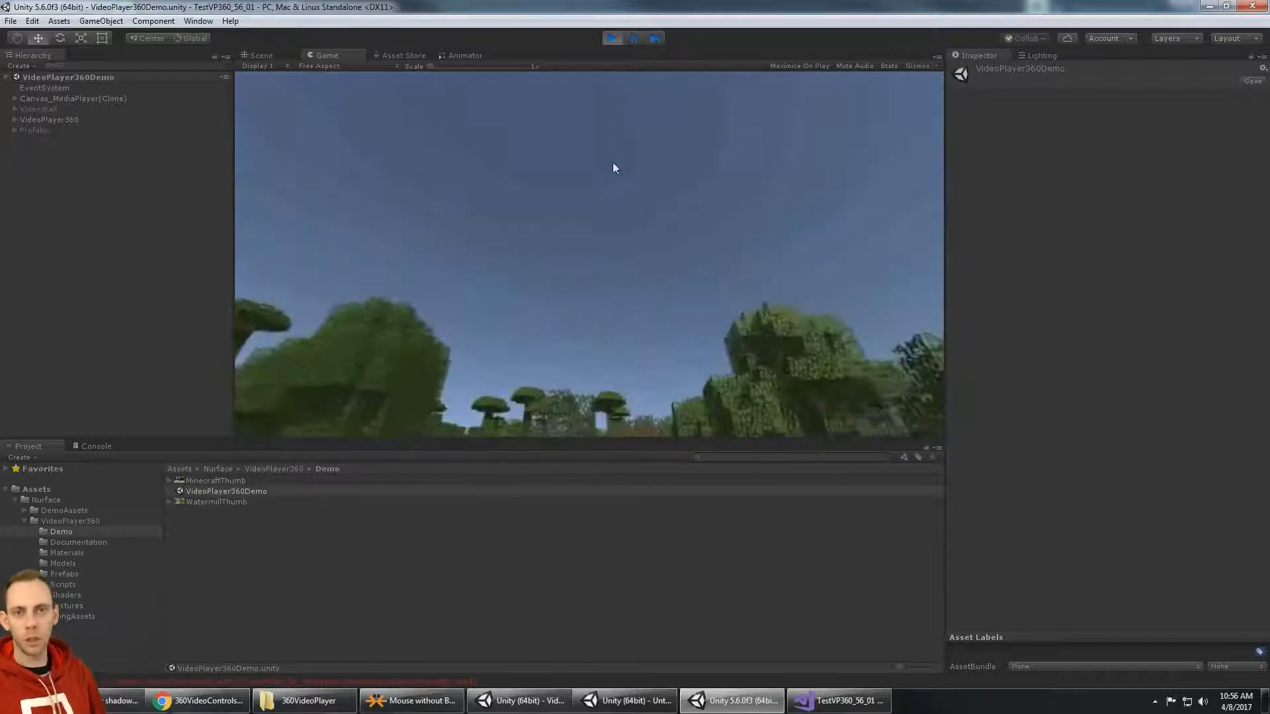
{"action": "key", "text": "alt"}
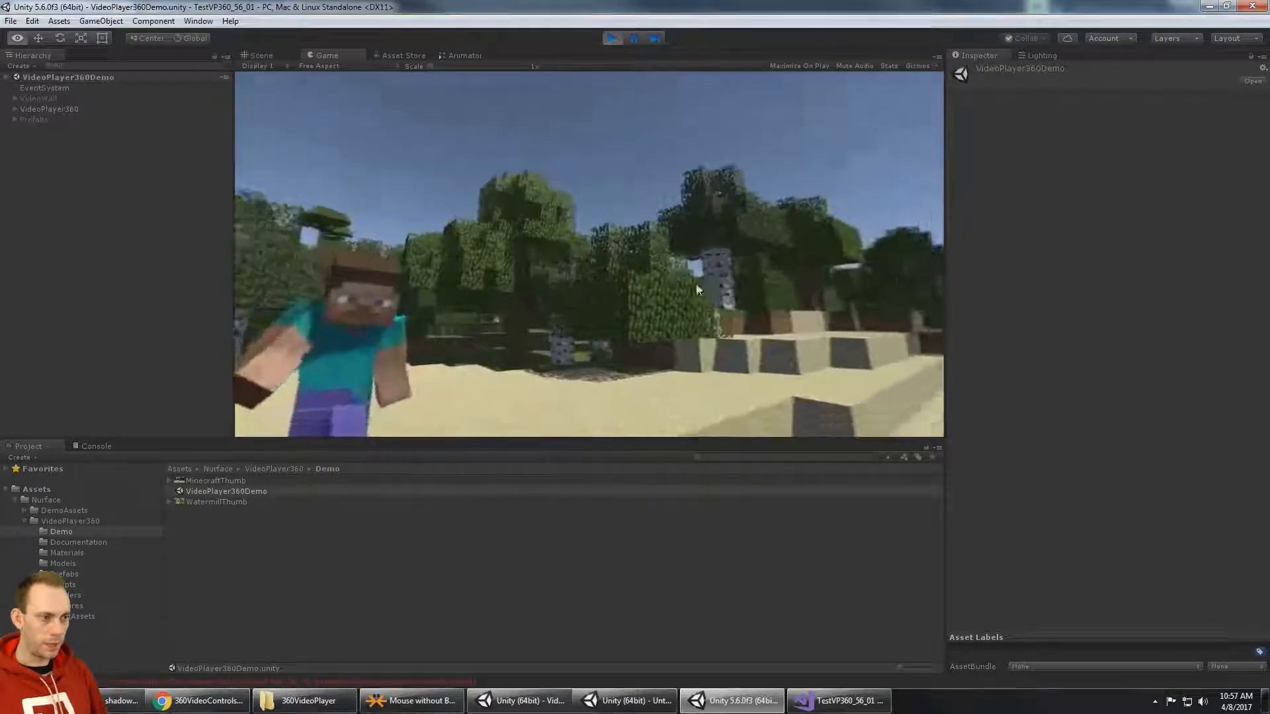
{"action": "left_click", "coordinate": [646, 304], "text": "alt"}
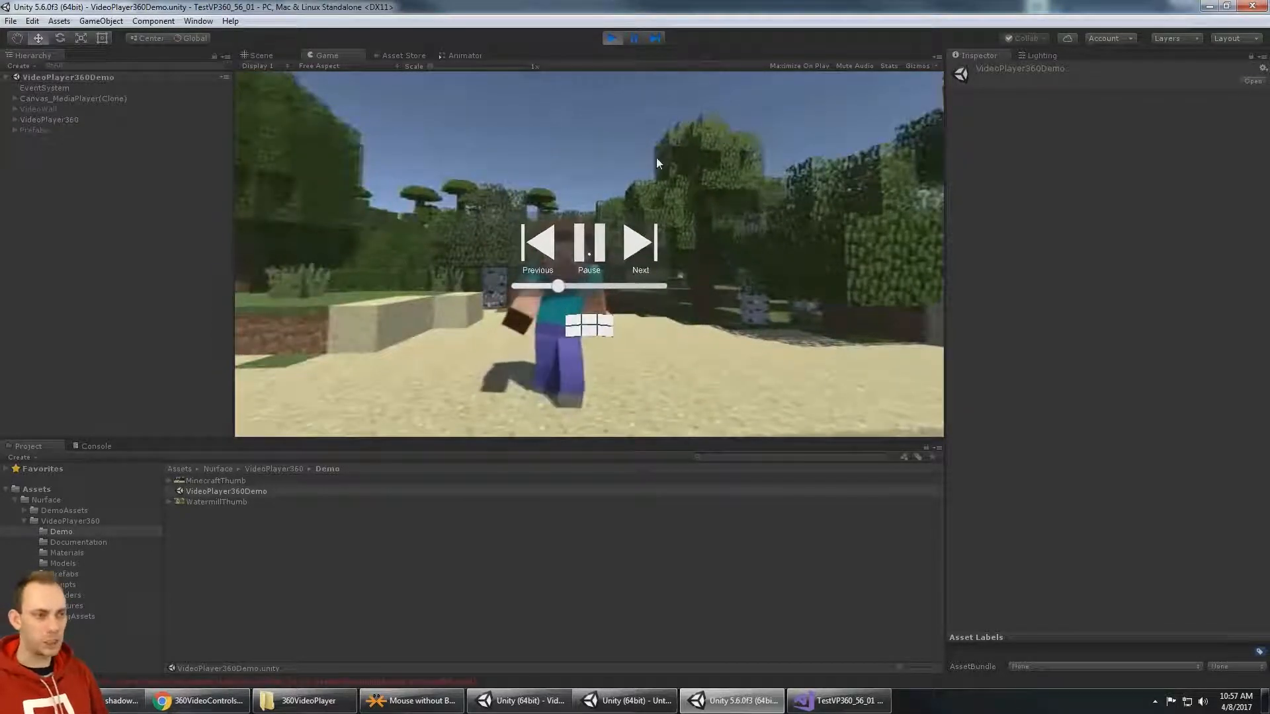
{"action": "key", "text": "alt"}
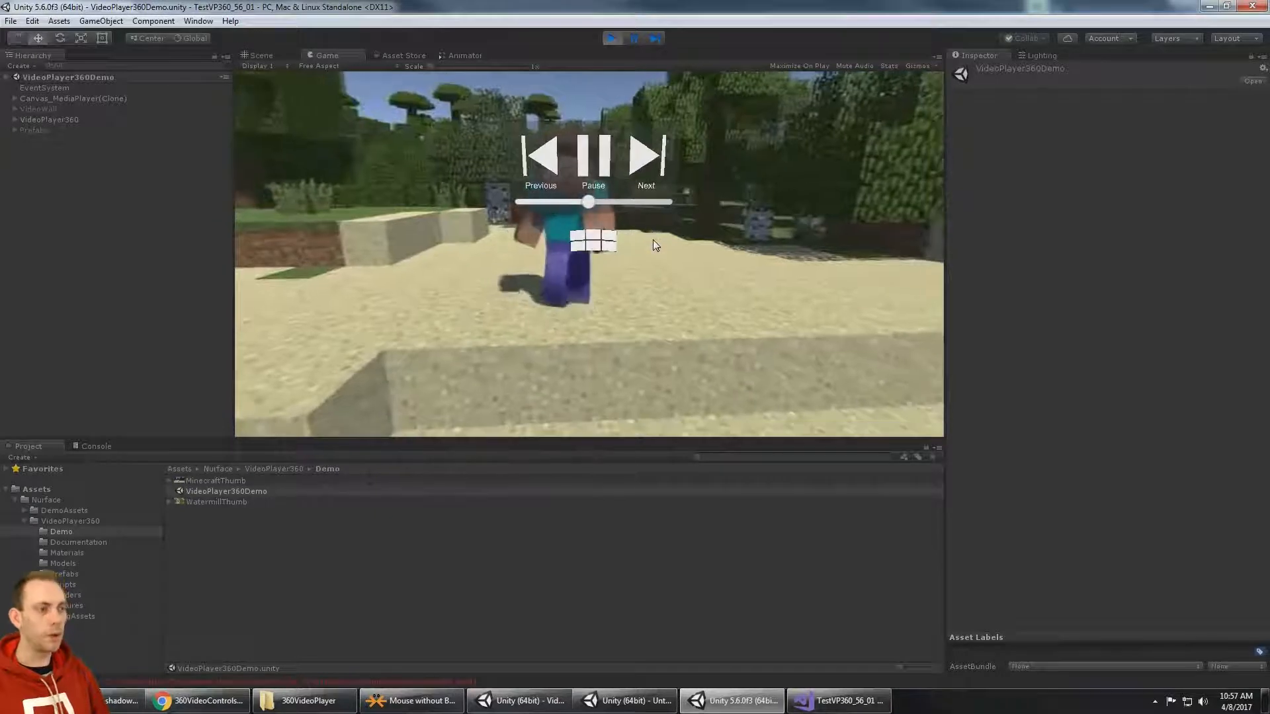
{"action": "left_click", "coordinate": [652, 240]}
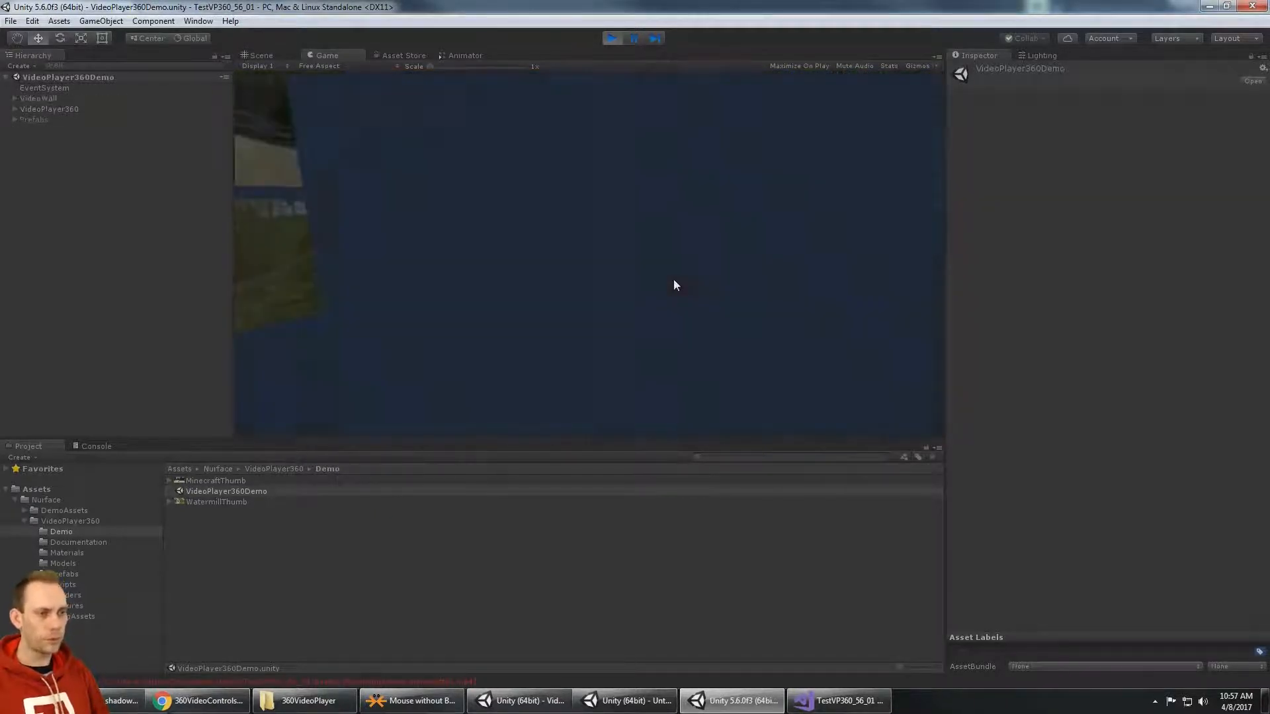
{"action": "key", "text": "alt"}
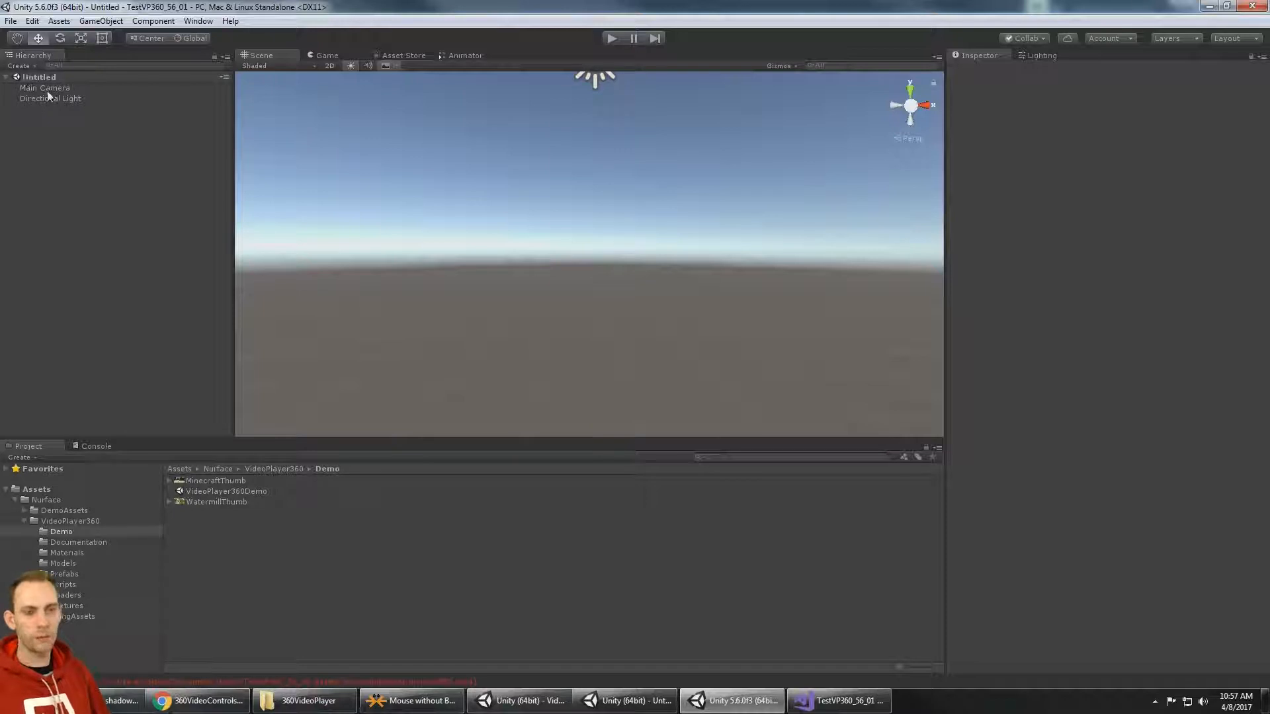
Step: Delete the Main Camera and Directional Light from the new untitled scene
{"action": "left_click", "coordinate": [46, 89]}
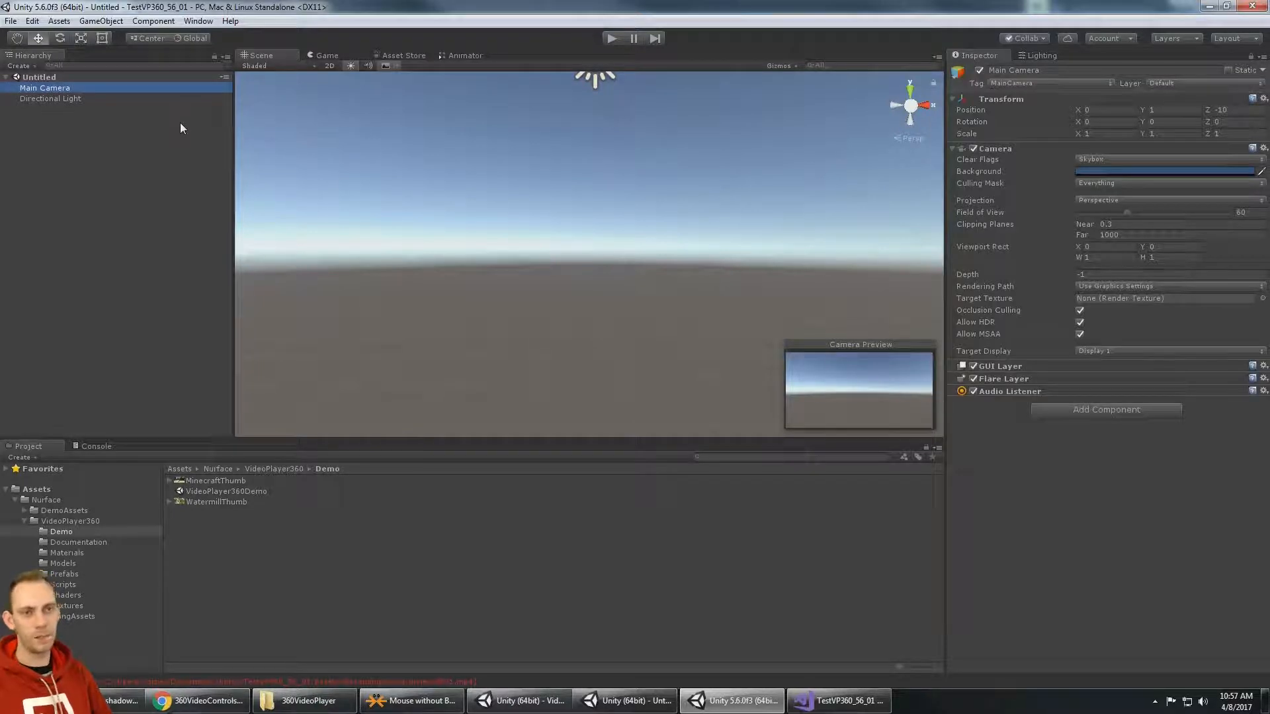
{"action": "key", "text": "ctrl+a"}
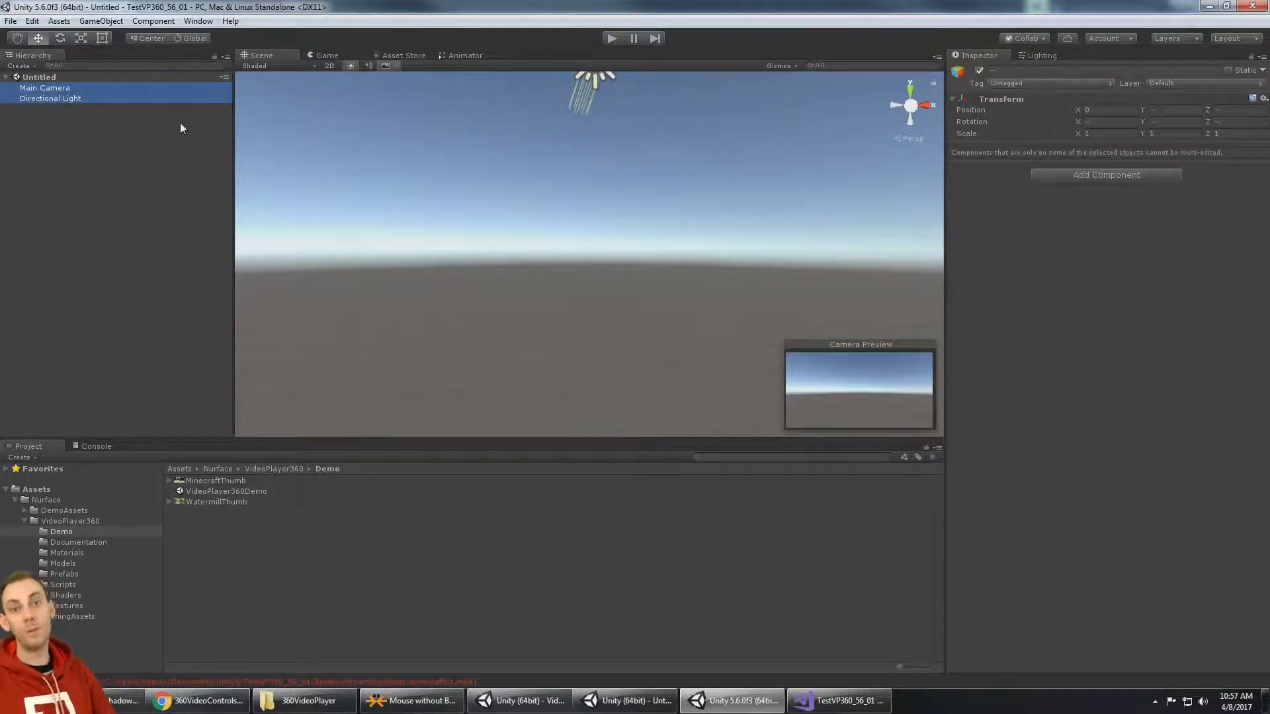
{"action": "key", "text": "Delete"}
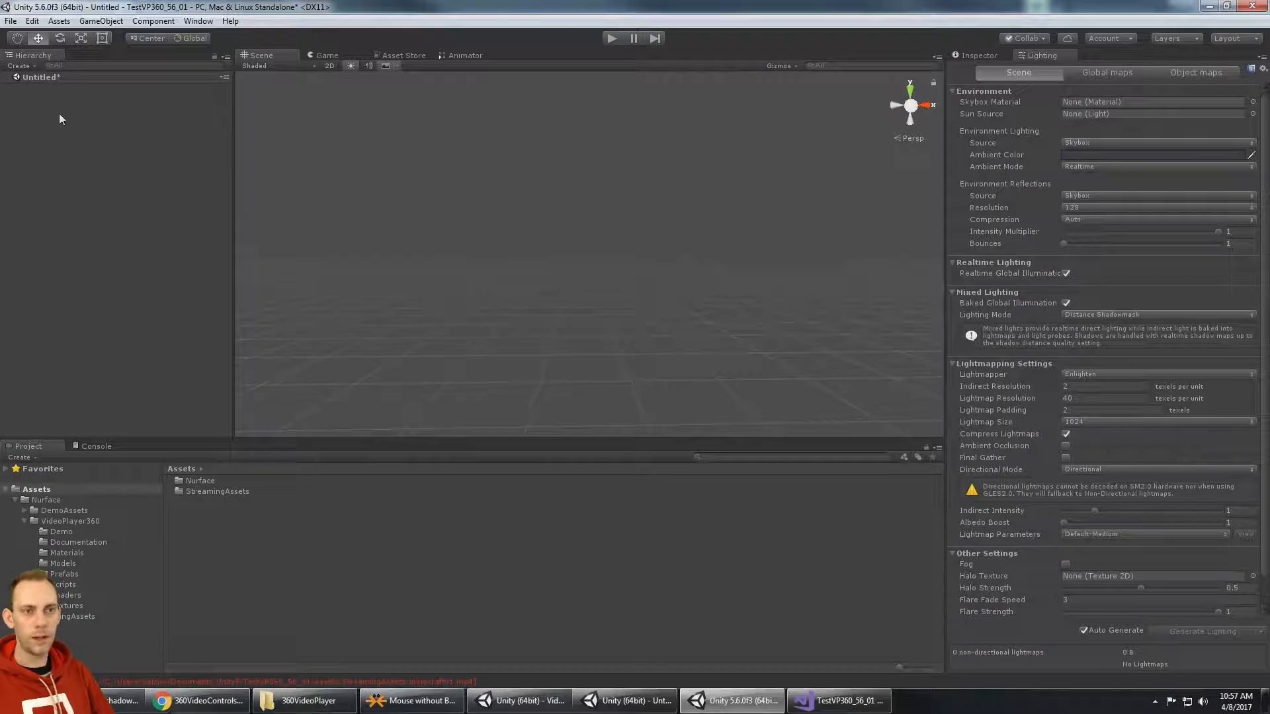
Step: Add a New Video Player 360 UI object to the scene and run the scene to test it
{"action": "left_click", "coordinate": [19, 66]}
{"action": "mouse_move", "coordinate": [73, 188]}
{"action": "mouse_move", "coordinate": [165, 182]}
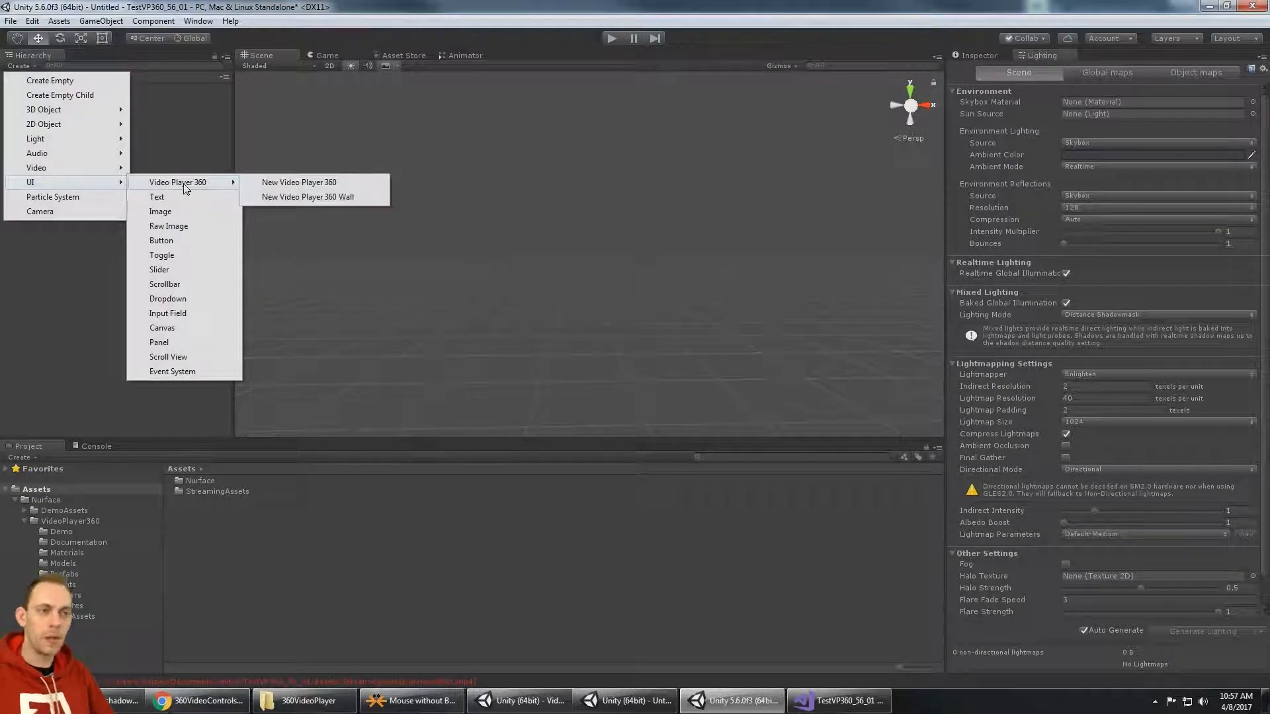
{"action": "left_click", "coordinate": [286, 182]}
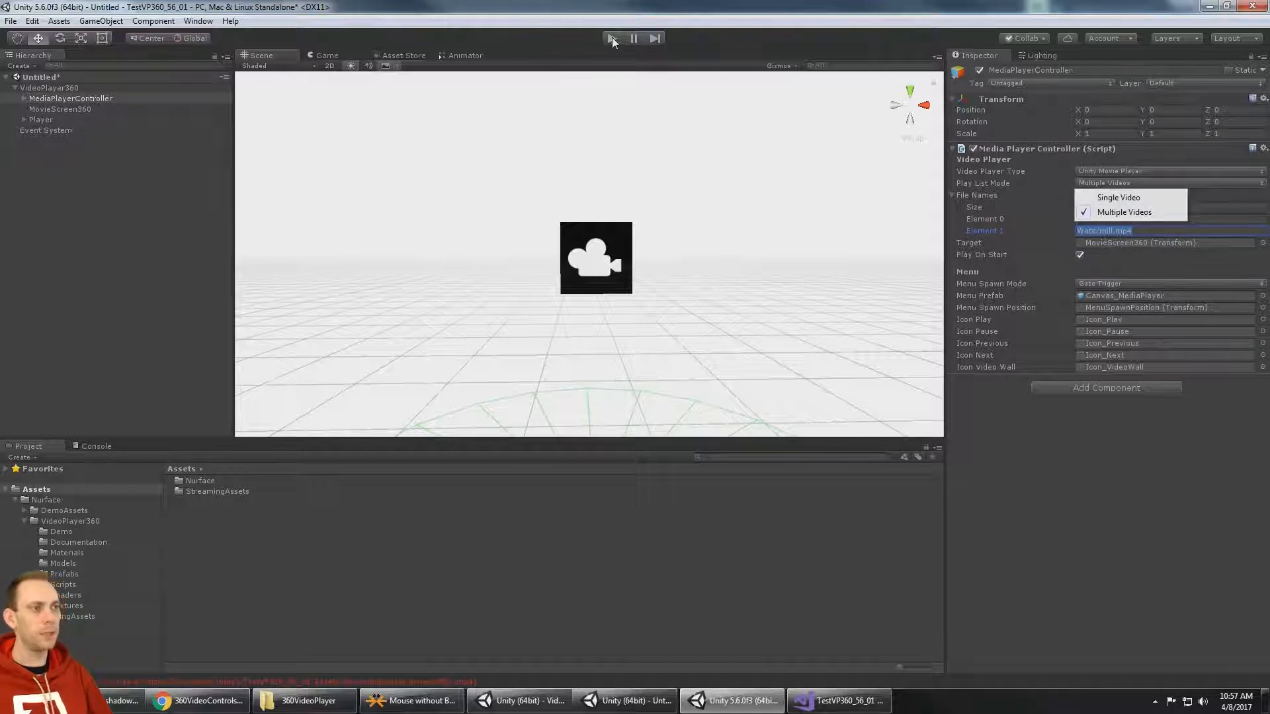
{"action": "left_click", "coordinate": [612, 38]}
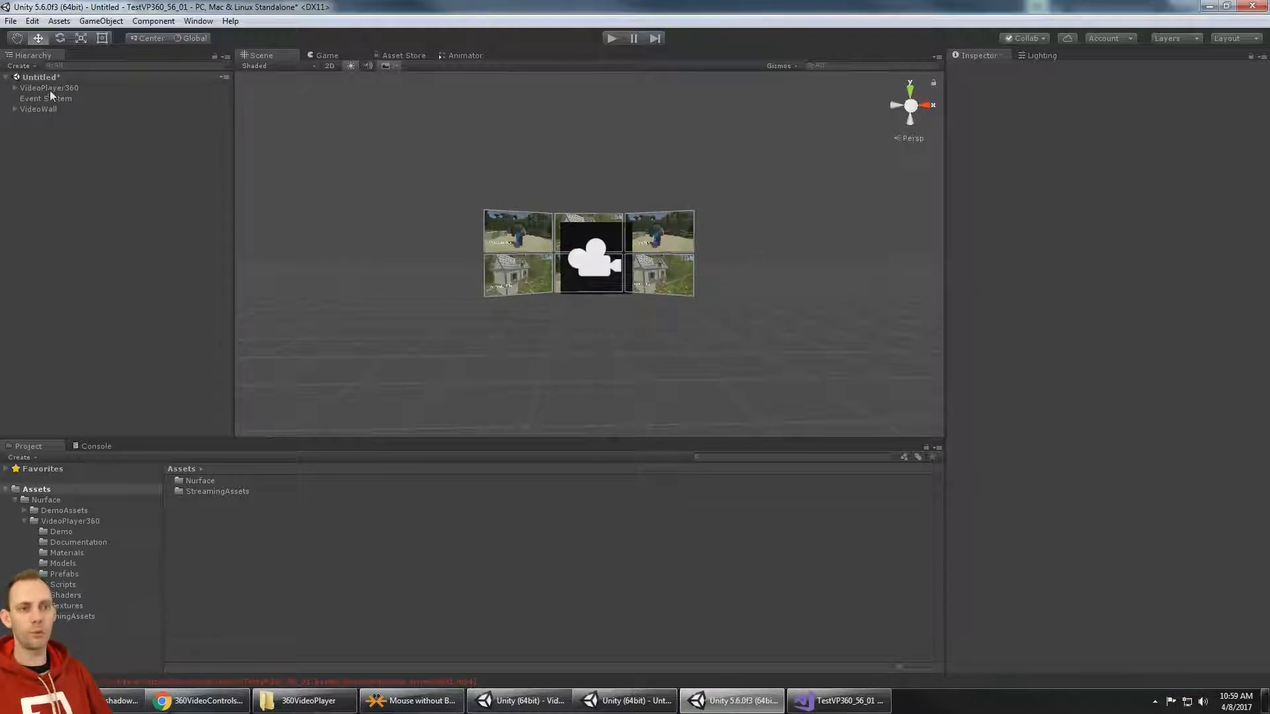
Step: Expand VideoPlayer360 in the scene and select its MediaPlayerController to view the script settings
{"action": "left_click", "coordinate": [50, 88]}
{"action": "left_click", "coordinate": [14, 87]}
{"action": "left_click", "coordinate": [70, 98]}
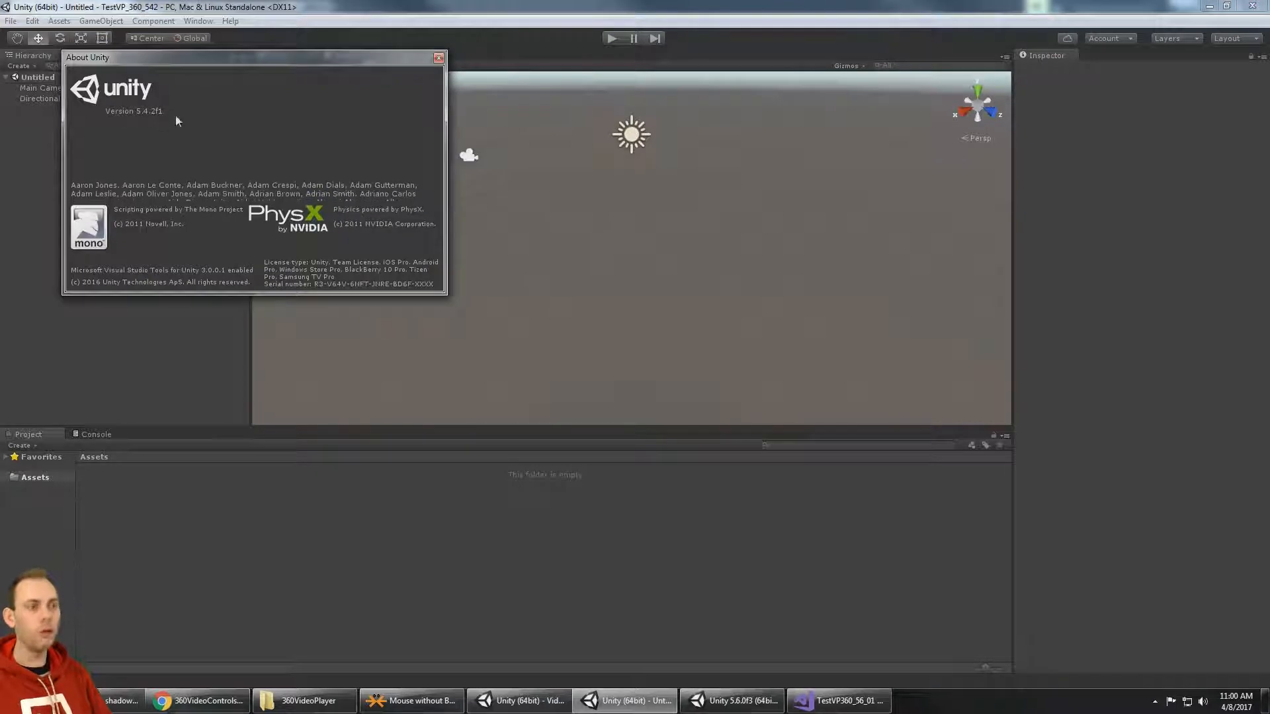
Step: Import the VideoPlayer360_001.unitypackage custom package into the Unity 5.4.2 project TestVP_360_542
{"action": "left_click", "coordinate": [32, 21]}
{"action": "mouse_move", "coordinate": [59, 20]}
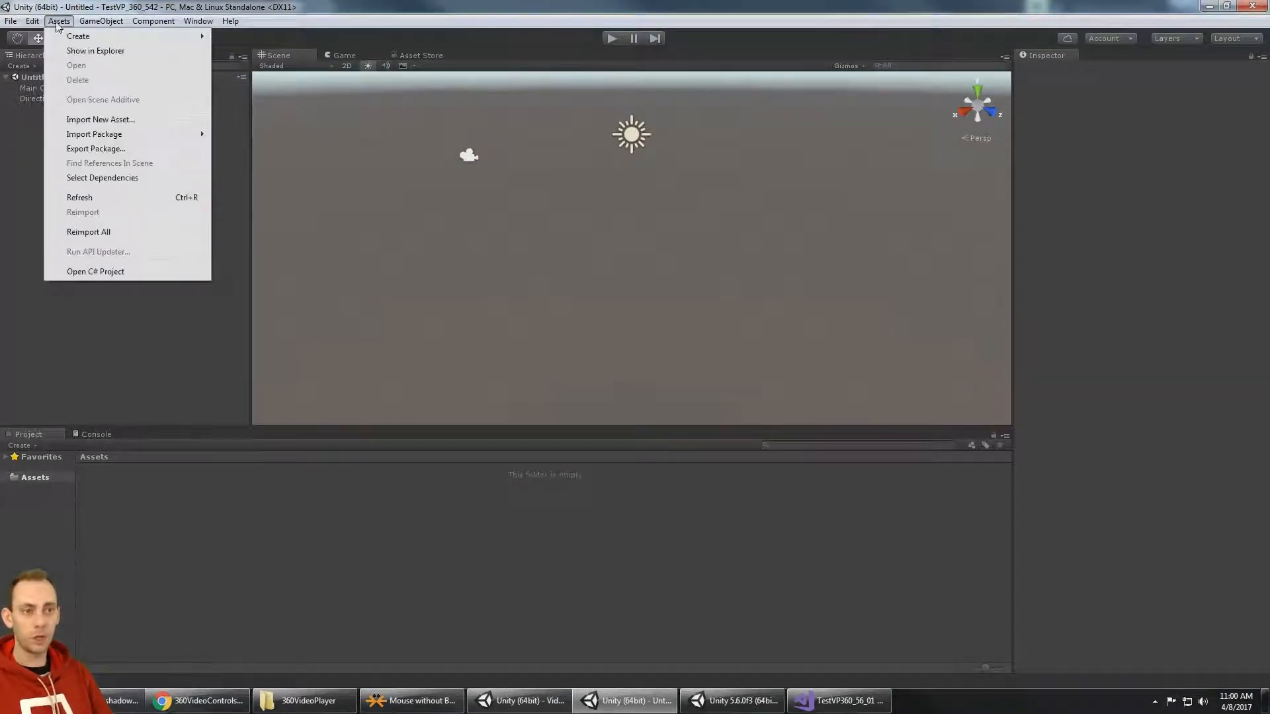
{"action": "mouse_move", "coordinate": [101, 138]}
{"action": "left_click", "coordinate": [251, 134]}
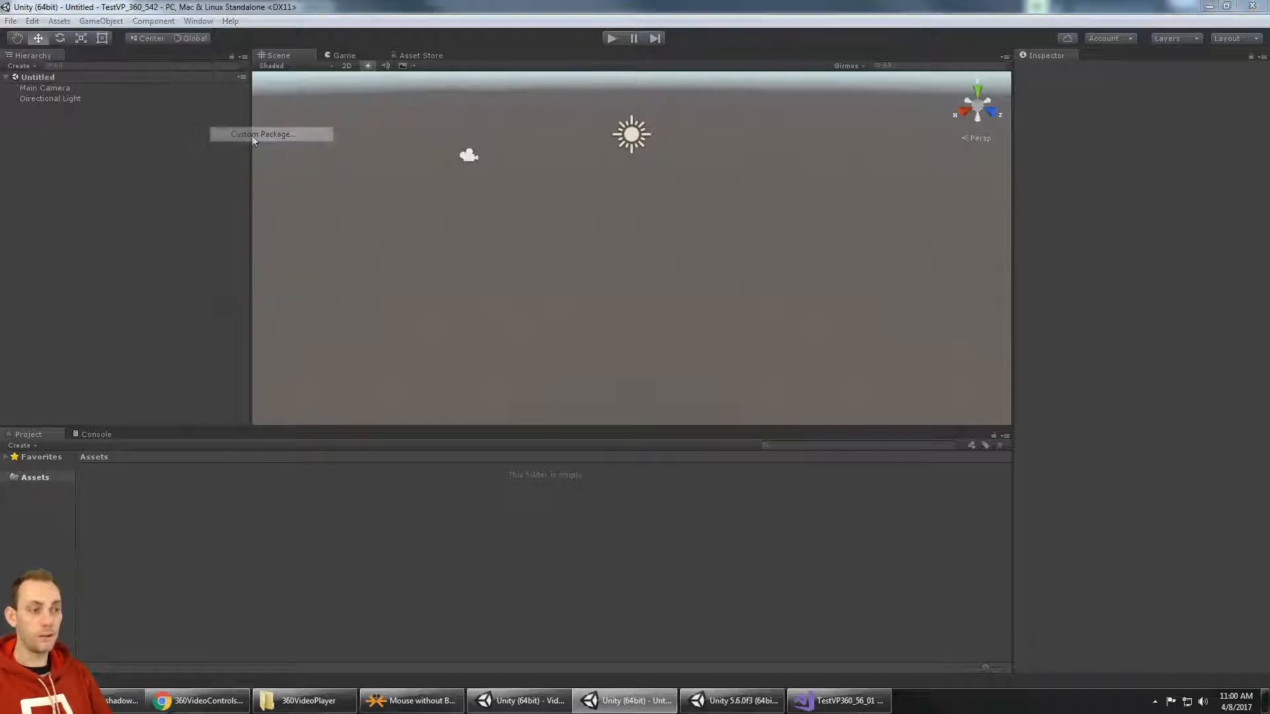
{"action": "left_click", "coordinate": [595, 332]}
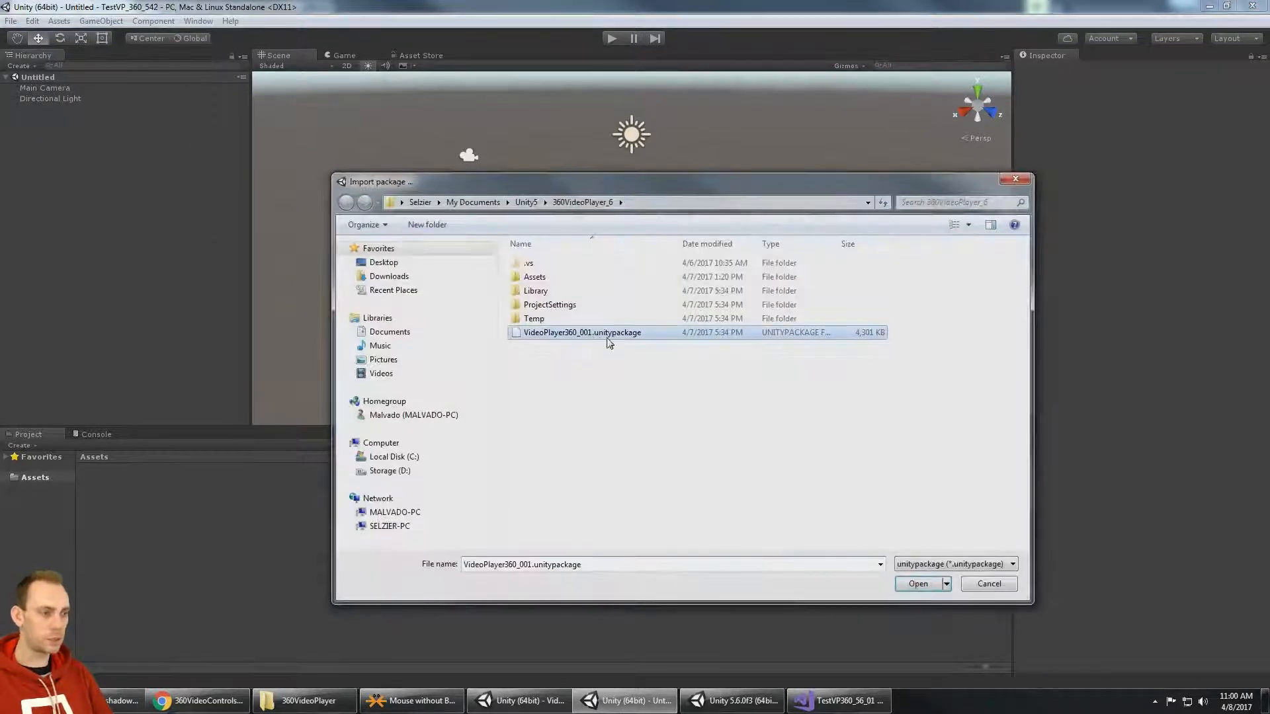
{"action": "left_click", "coordinate": [918, 584]}
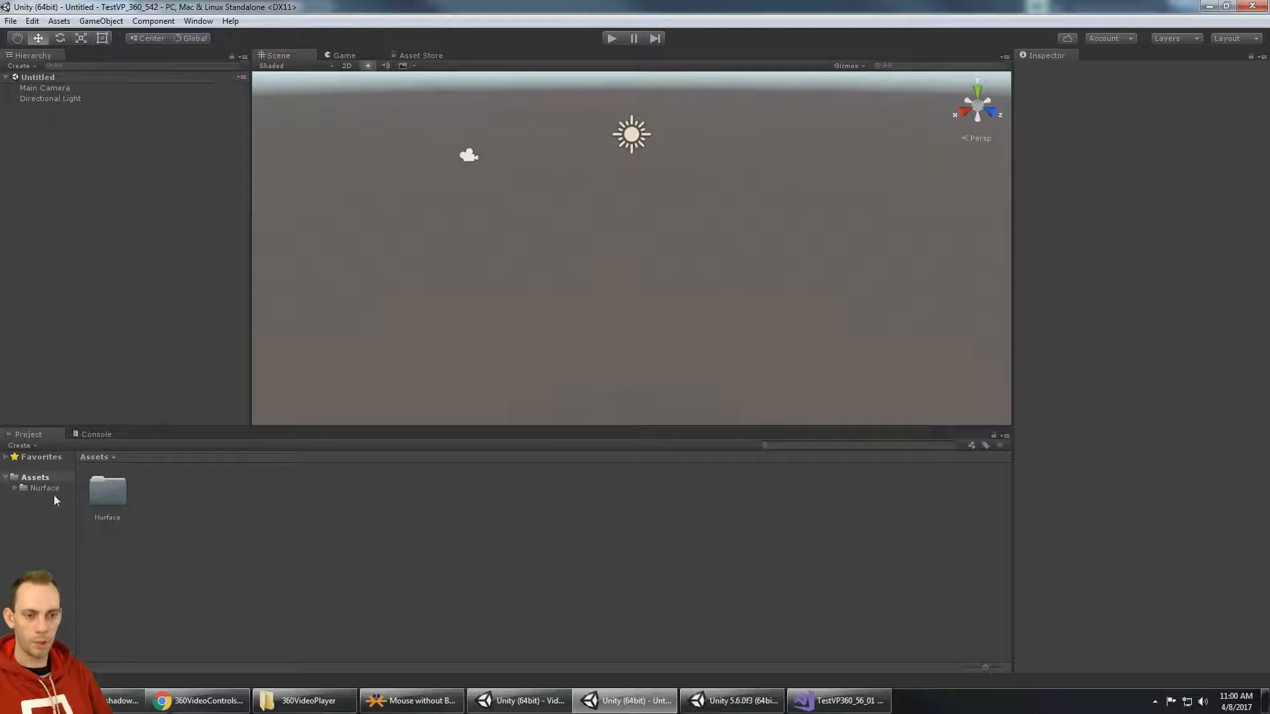
Step: Move the StreamingAssets folder out of Nurface to the root of Assets
{"action": "left_click", "coordinate": [44, 487]}
{"action": "left_click", "coordinate": [15, 488]}
{"action": "left_click", "coordinate": [50, 499]}
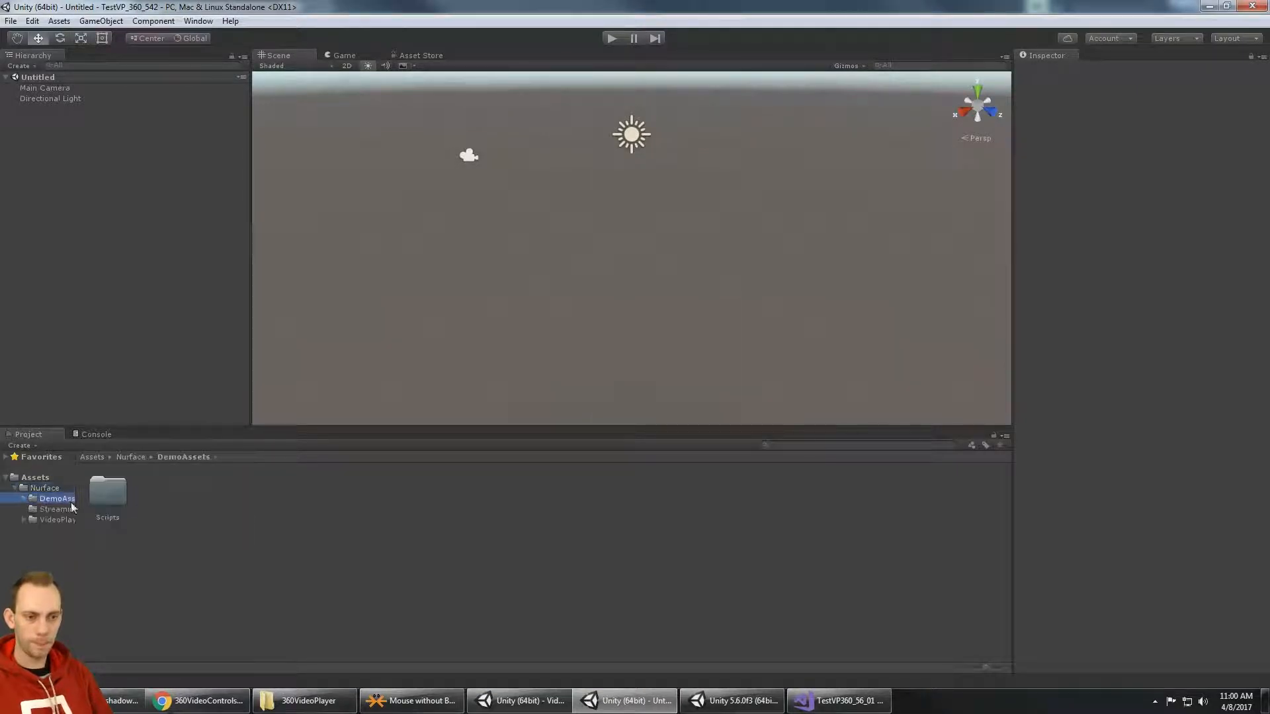
{"action": "left_click", "coordinate": [54, 509]}
{"action": "left_click_drag", "start_coordinate": [56, 512], "coordinate": [38, 480]}
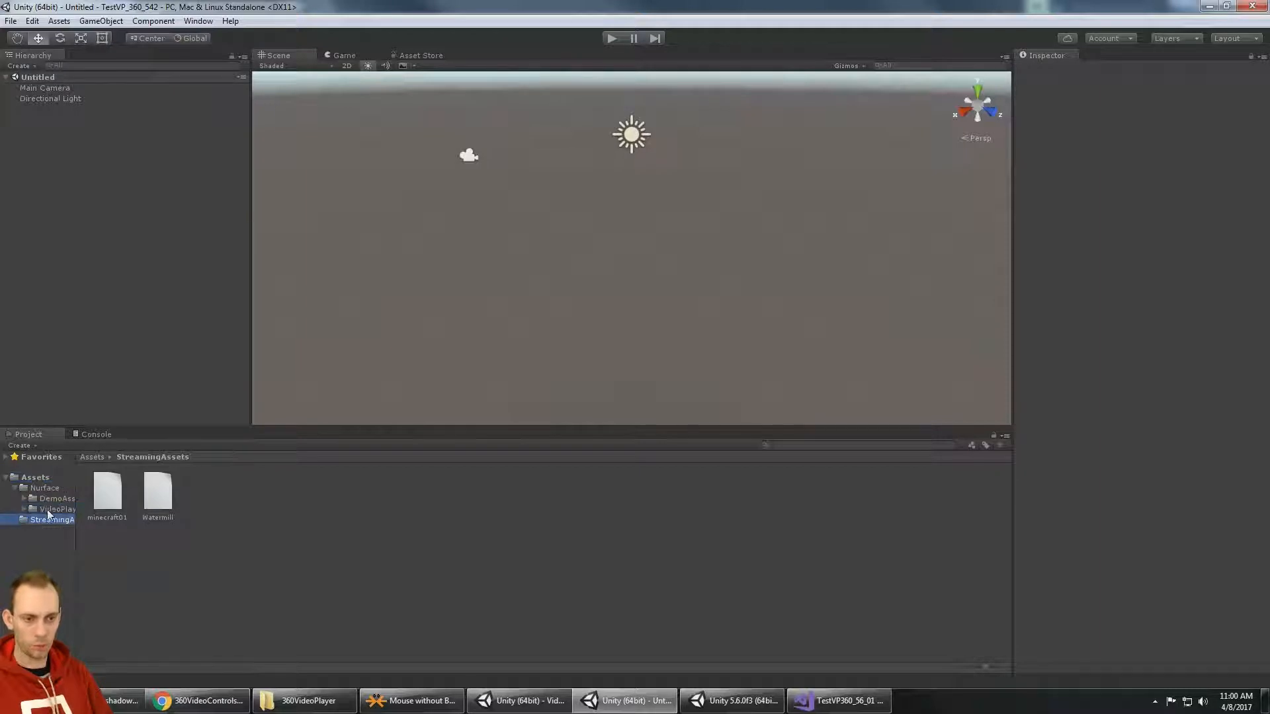
Step: Widen the project's folder tree and open the VideoPlayer360Demo scene from VideoPlayer360's Demo folder in TestVP_360_542
{"action": "left_click", "coordinate": [29, 500]}
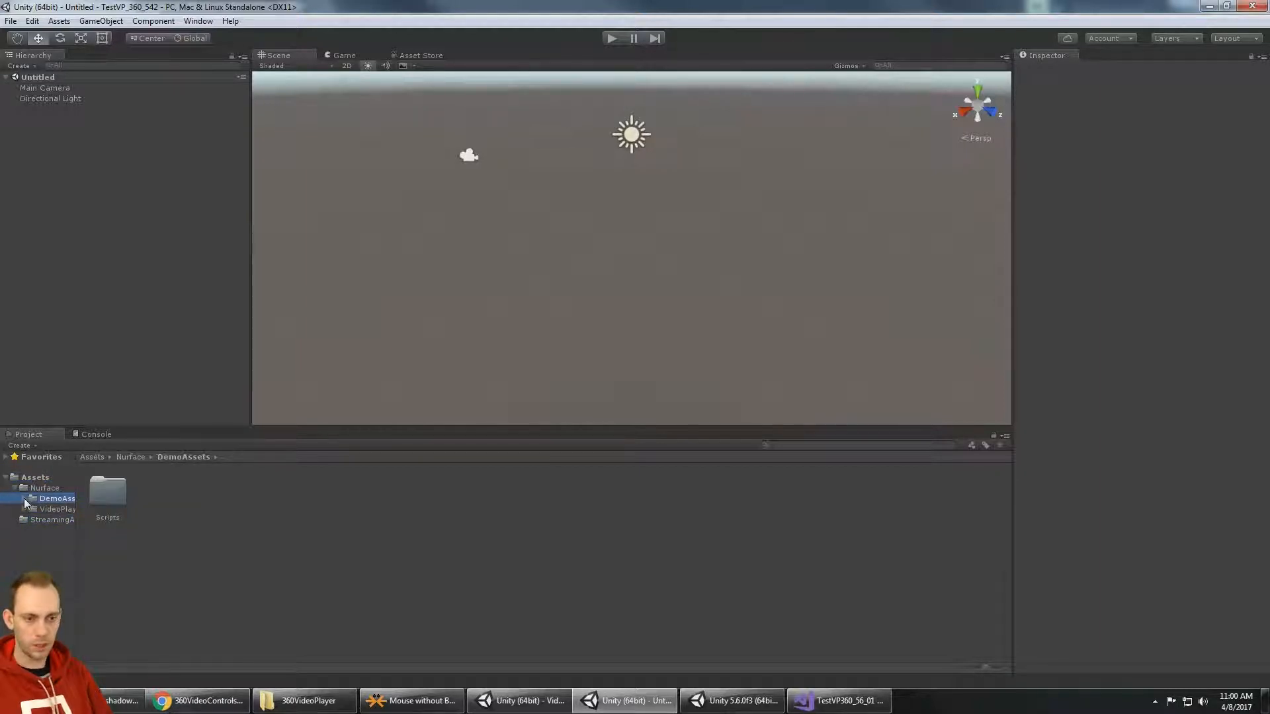
{"action": "left_click", "coordinate": [26, 510]}
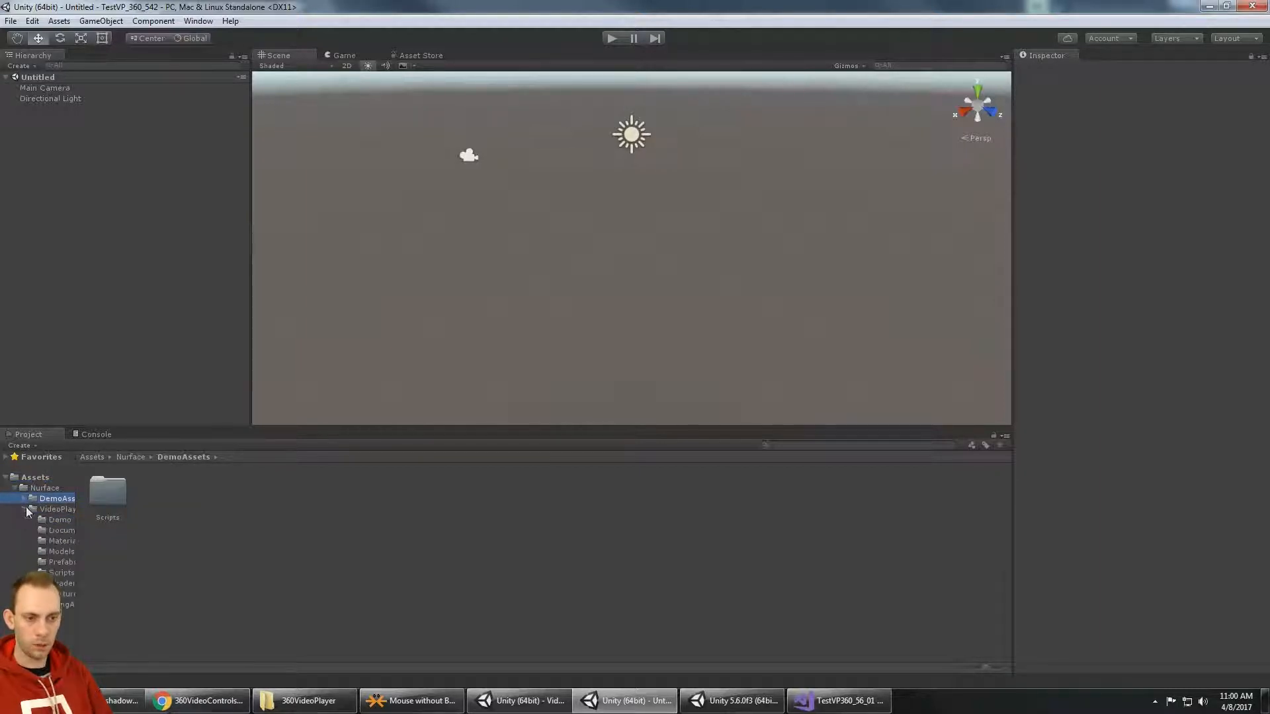
{"action": "left_click_drag", "start_coordinate": [79, 520], "coordinate": [145, 520]}
{"action": "left_click", "coordinate": [60, 519]}
{"action": "double_click", "coordinate": [229, 491]}
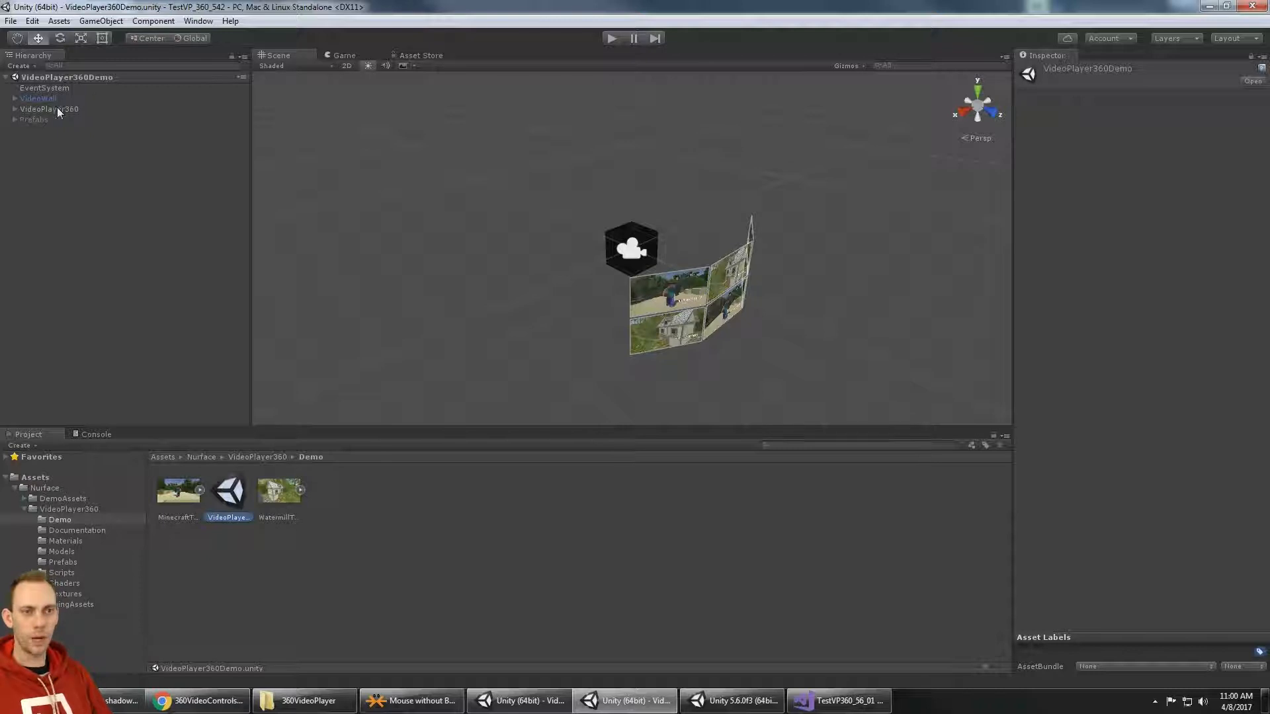
Step: Expand the demo scene's VideoPlayer360 object and select MediaPlayerController to check its Video Player Type
{"action": "left_click", "coordinate": [28, 108]}
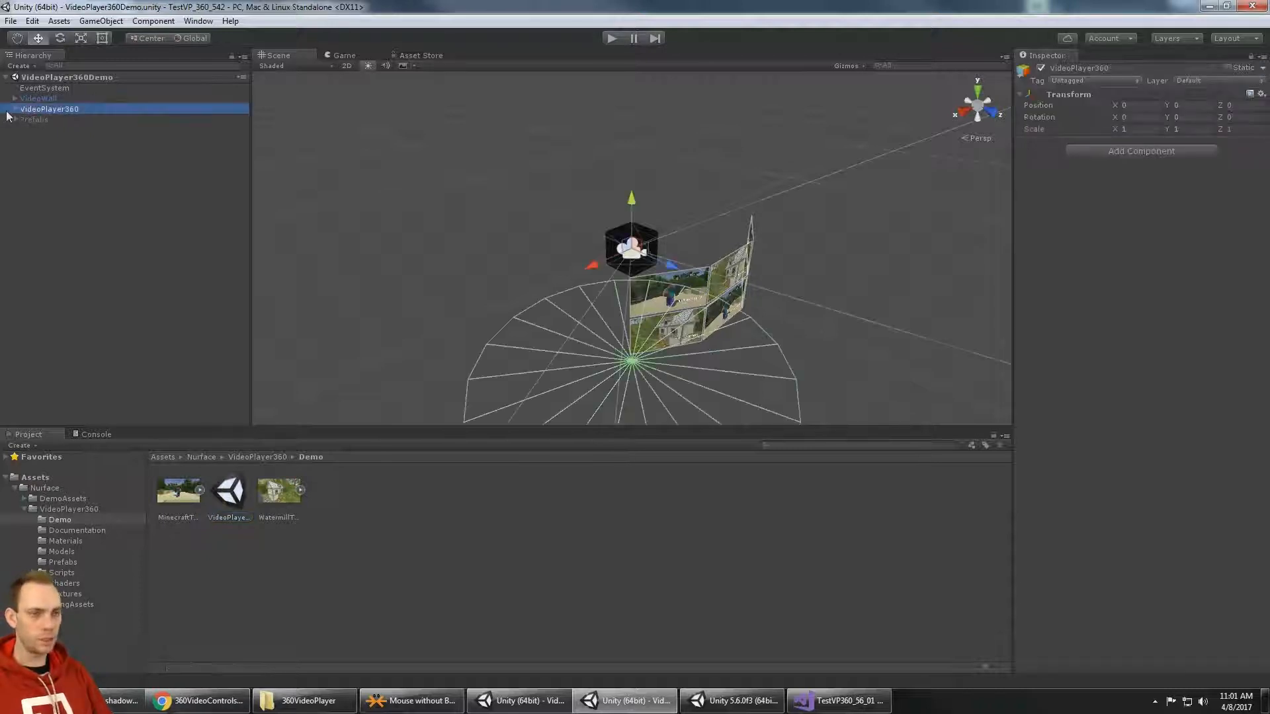
{"action": "left_click", "coordinate": [15, 110]}
{"action": "left_click", "coordinate": [78, 120]}
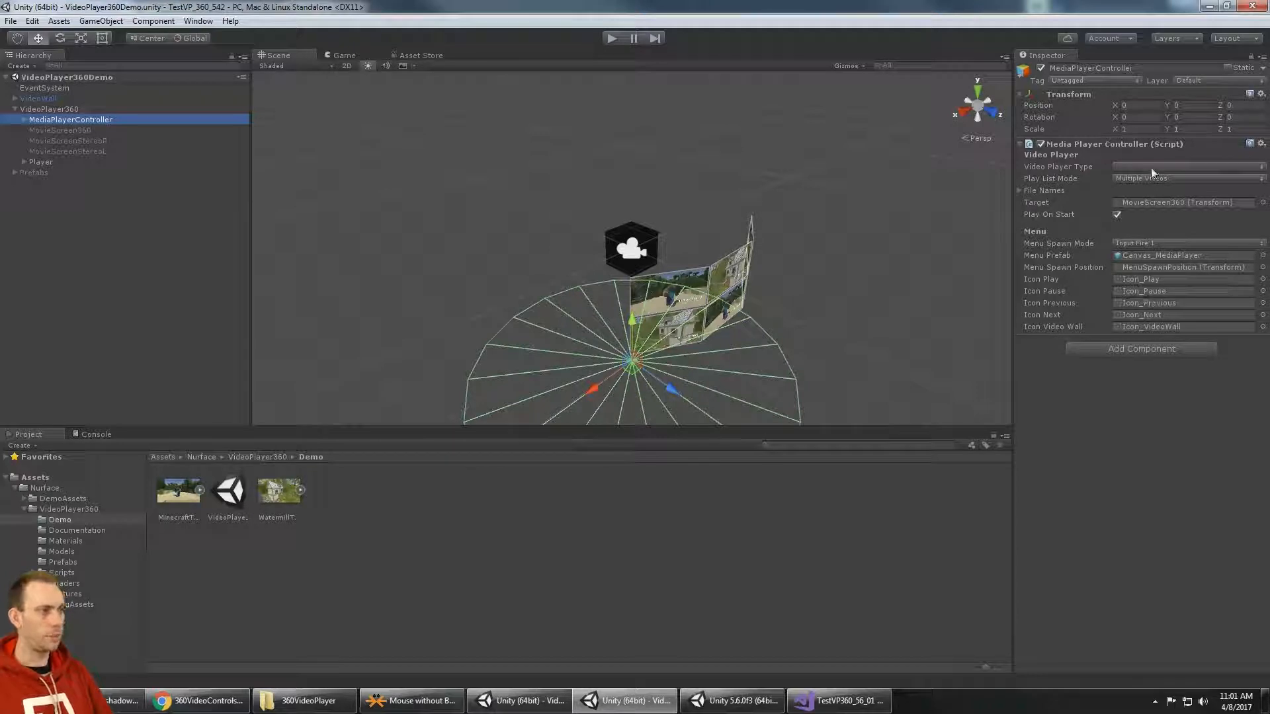
Step: Run the demo scene in the 5.4.2 project and start a Watermill video from the video wall
{"action": "left_click", "coordinate": [612, 38]}
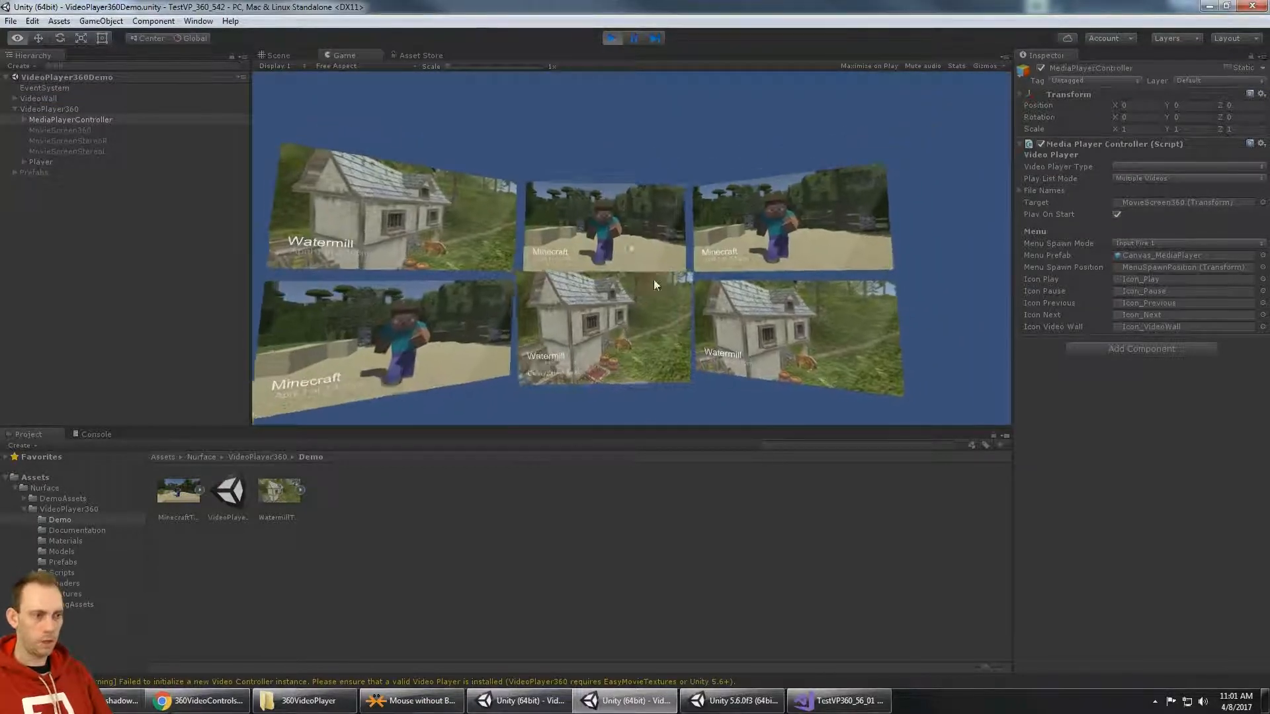
{"action": "left_click", "coordinate": [650, 314]}
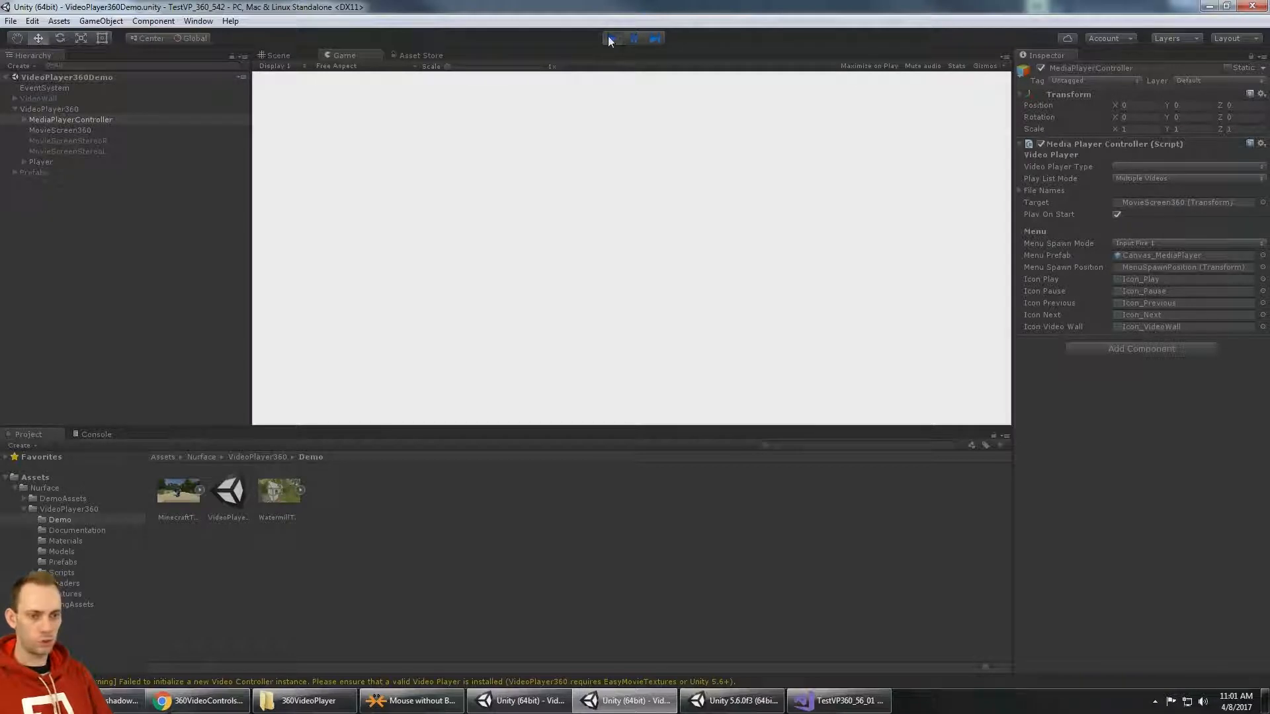
Step: Stop the running demo scene and examine the video controller initialization warning in the console
{"action": "left_click", "coordinate": [610, 40]}
{"action": "left_click", "coordinate": [99, 434]}
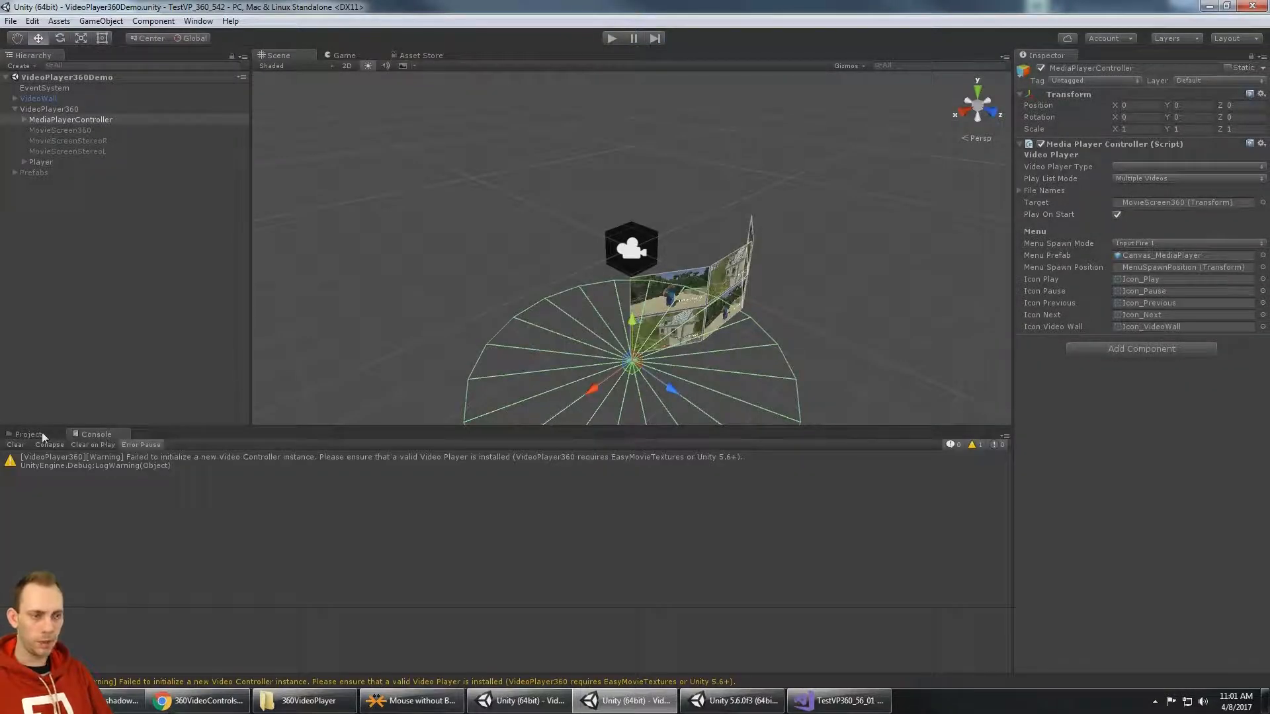
{"action": "left_click", "coordinate": [137, 466]}
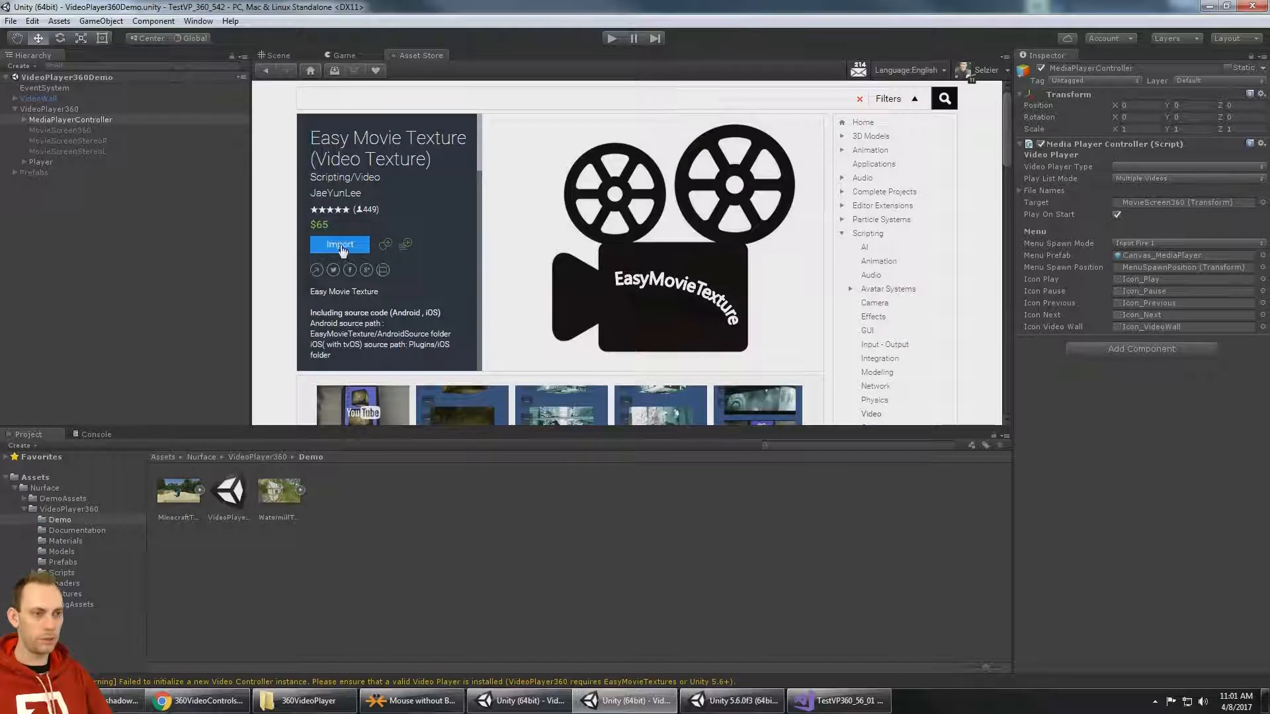
Step: Import Easy Movie Texture (Video Texture) from the Asset Store into the 5.4.2 project and clear the console messages
{"action": "left_click", "coordinate": [340, 244]}
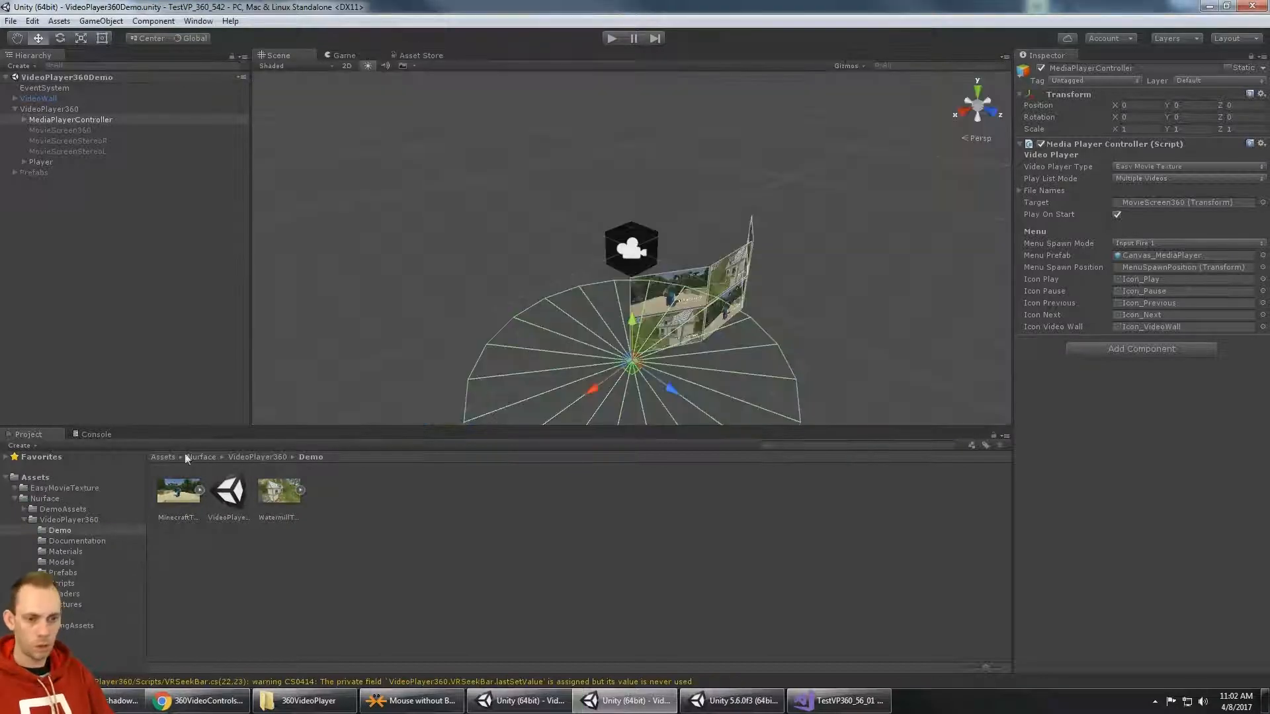
{"action": "left_click", "coordinate": [96, 436]}
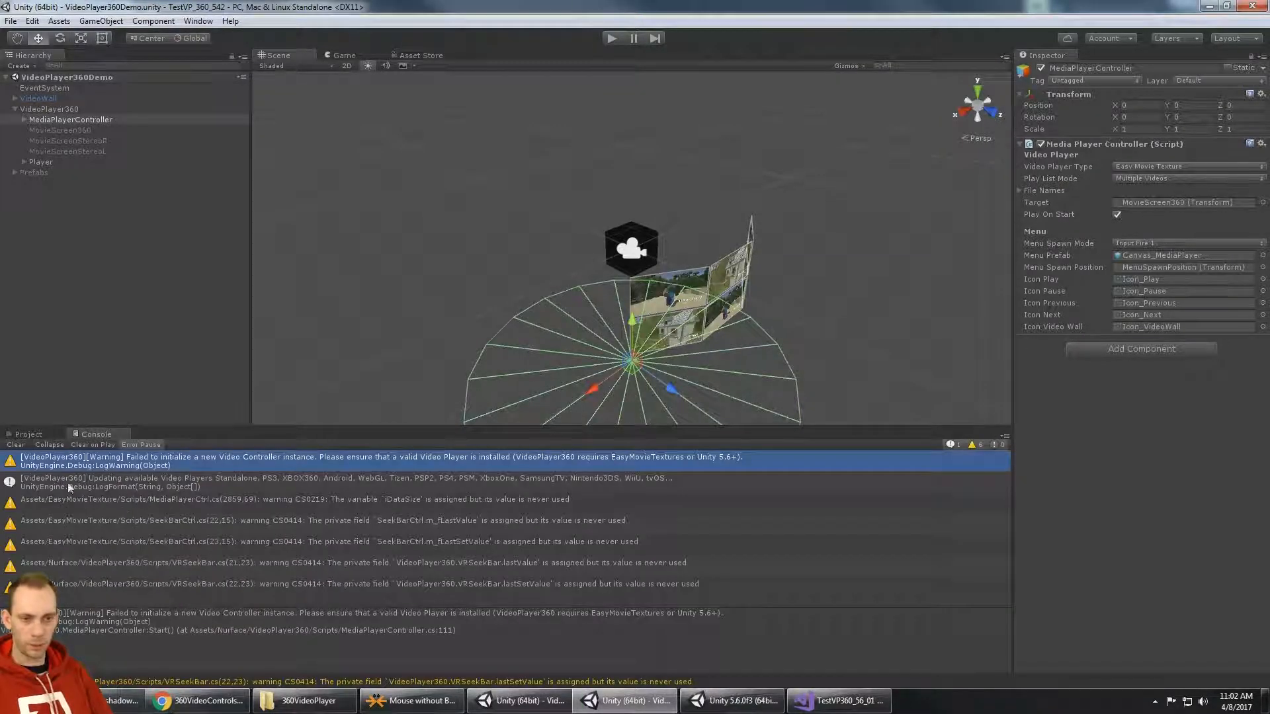
{"action": "left_click", "coordinate": [15, 444]}
{"action": "left_click", "coordinate": [29, 434]}
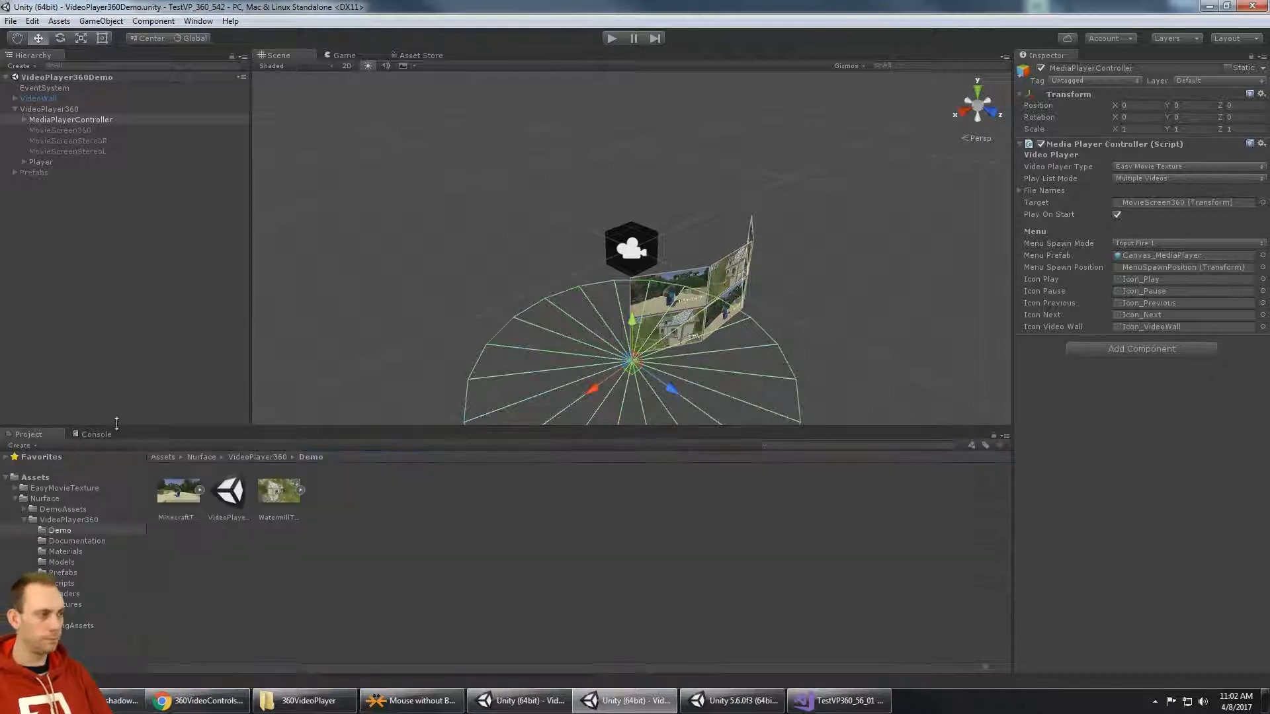
Step: Check MediaPlayerController's Video Player Type options and the standalone Scripting Define Symbols in Player Settings, and reselect MediaPlayerController
{"action": "left_click", "coordinate": [1157, 168]}
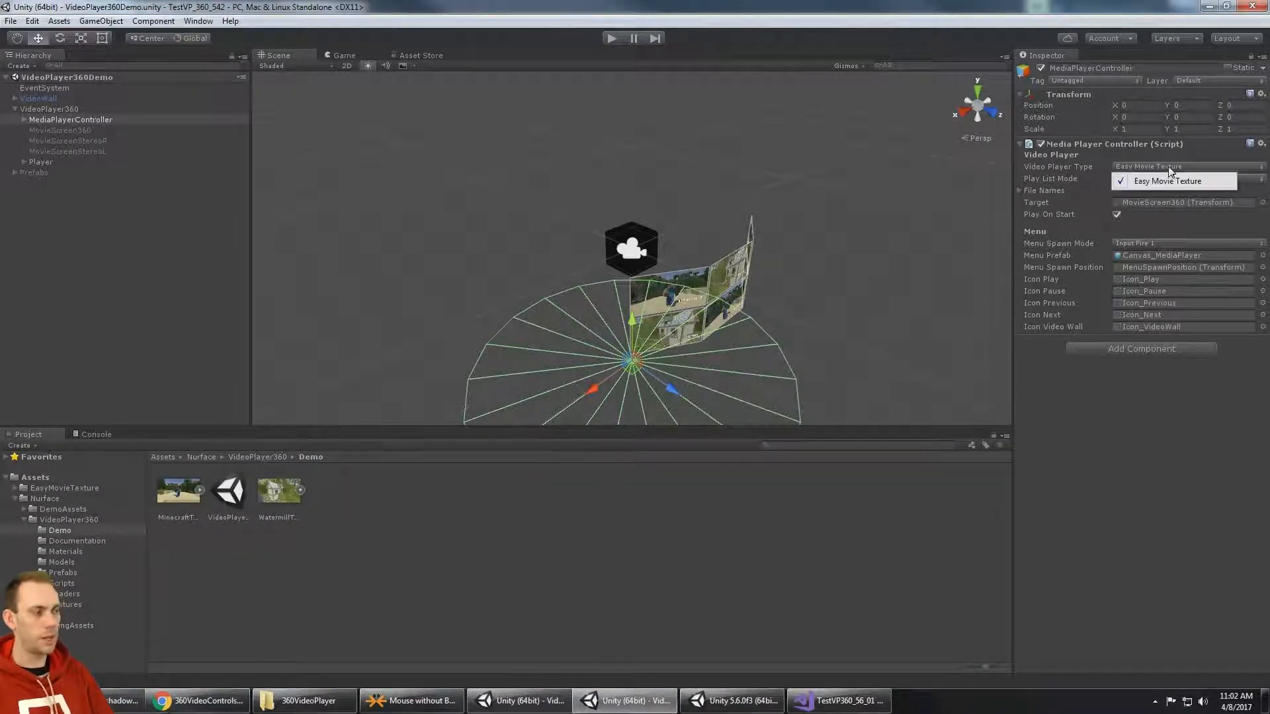
{"action": "left_click", "coordinate": [11, 20]}
{"action": "left_click", "coordinate": [37, 149]}
{"action": "left_click", "coordinate": [221, 538]}
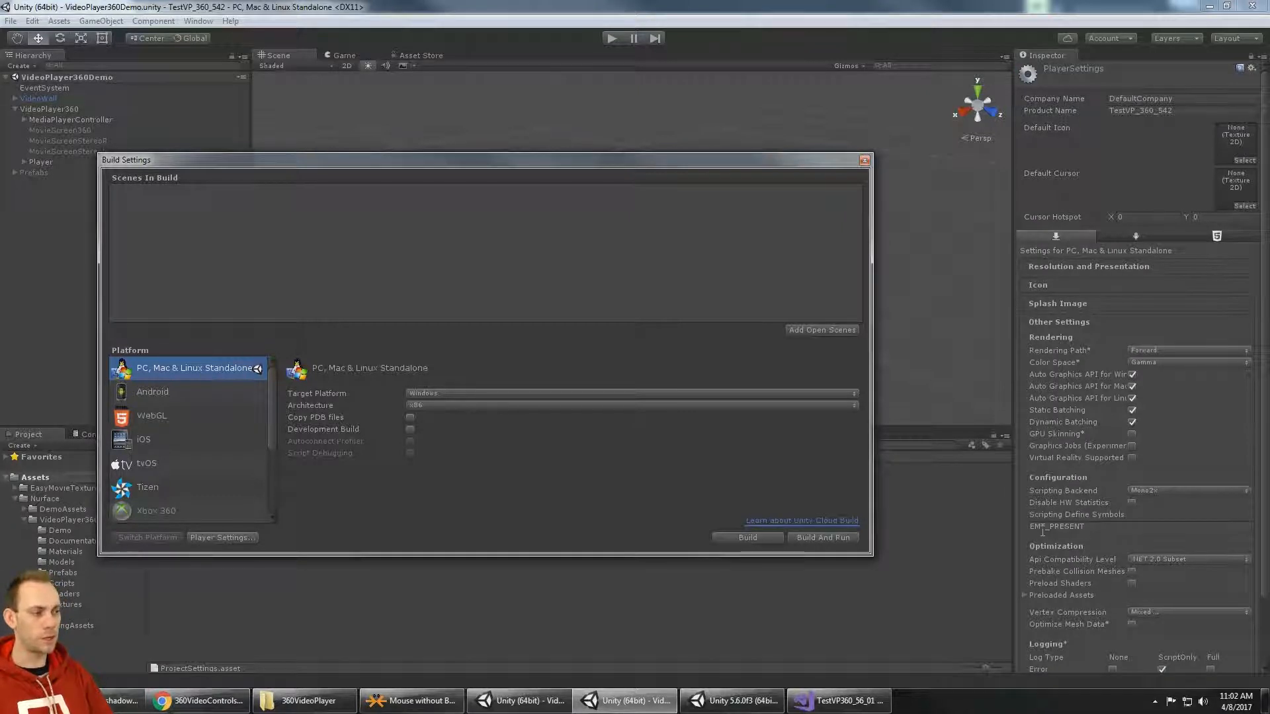
{"action": "left_click", "coordinate": [864, 161]}
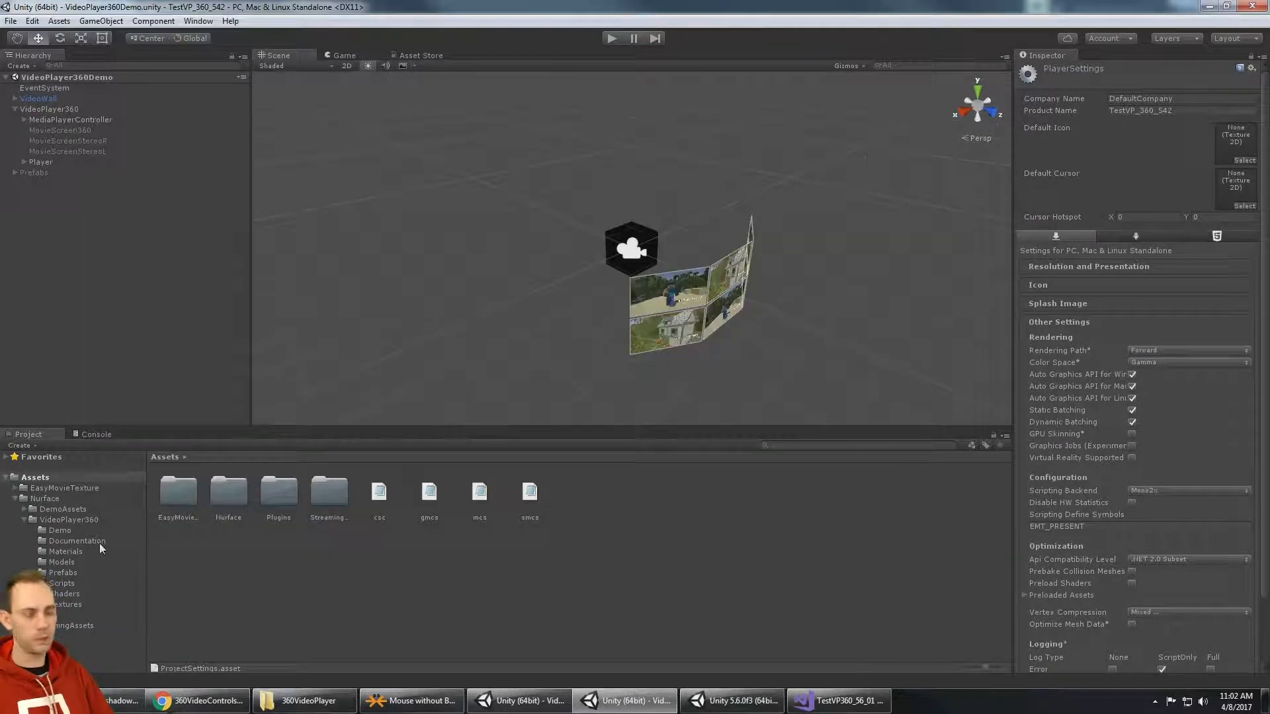
{"action": "left_click", "coordinate": [71, 119]}
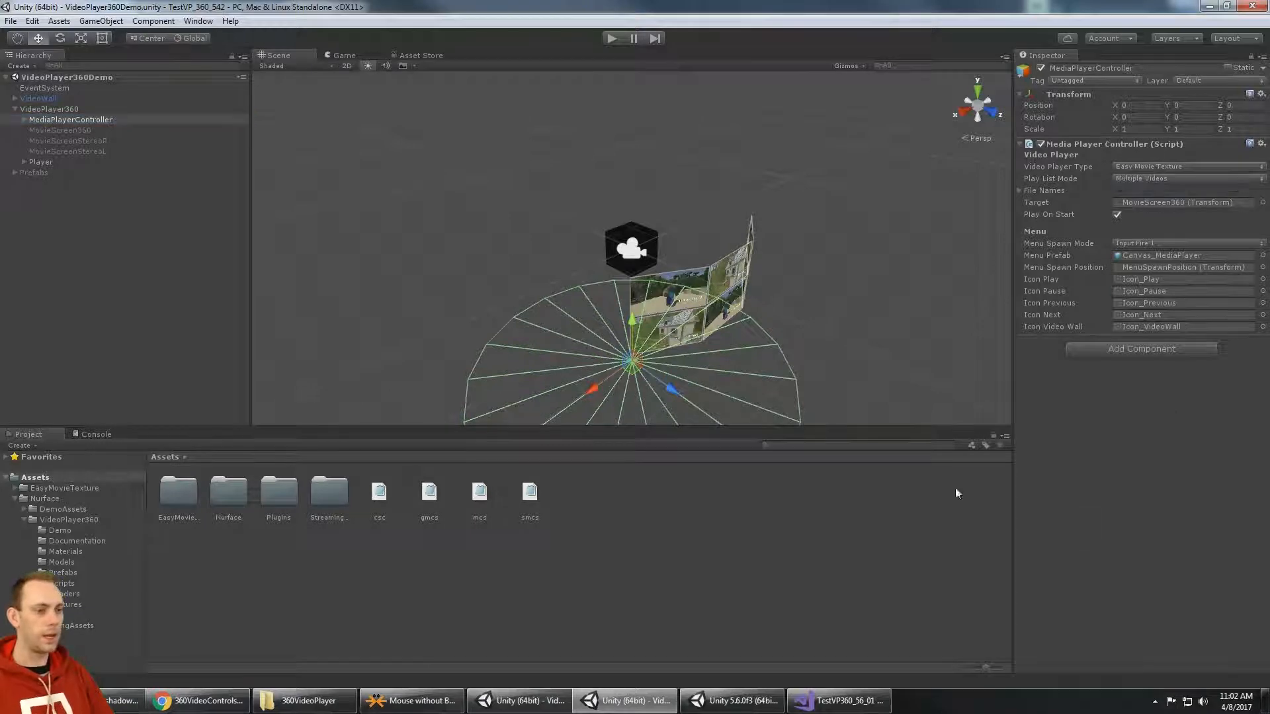
Step: Test the 5.4.2 demo scene, switch to the 5.6 project, play a Minecraft video with Easy Movie Texture, inspect MovieScreen360 and stop the scene
{"action": "left_click", "coordinate": [611, 39]}
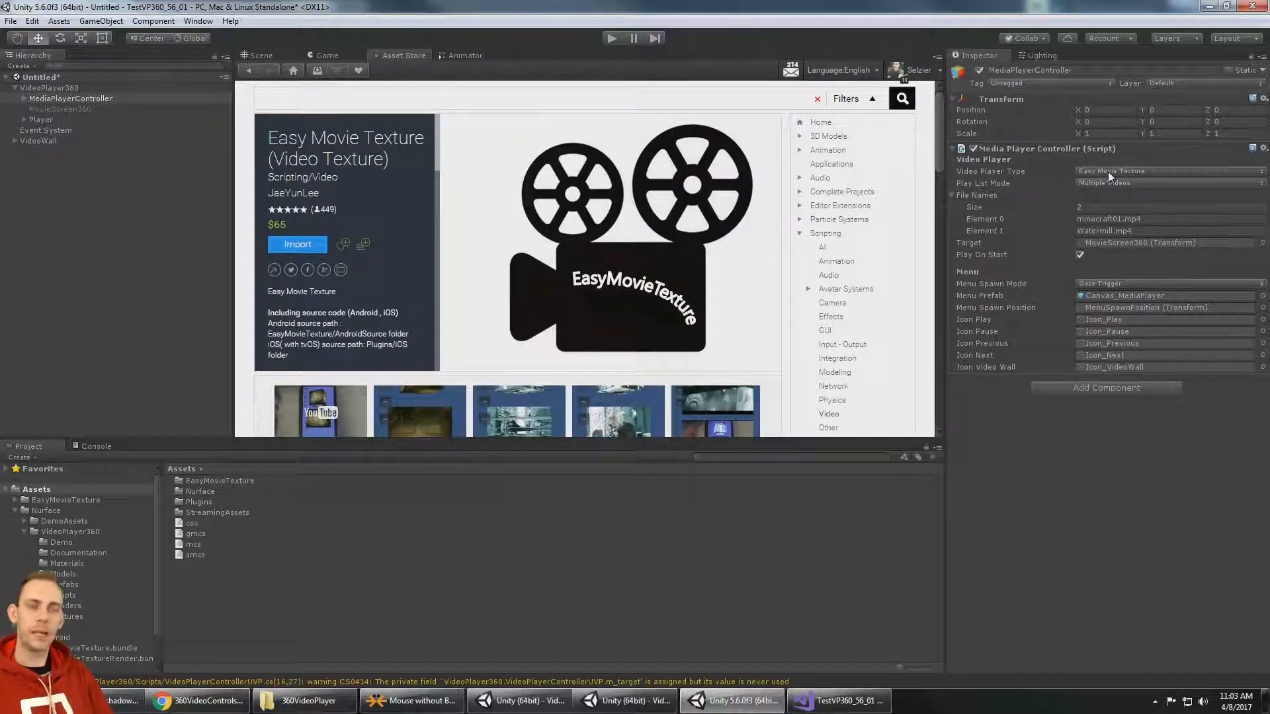
{"action": "left_click", "coordinate": [612, 38]}
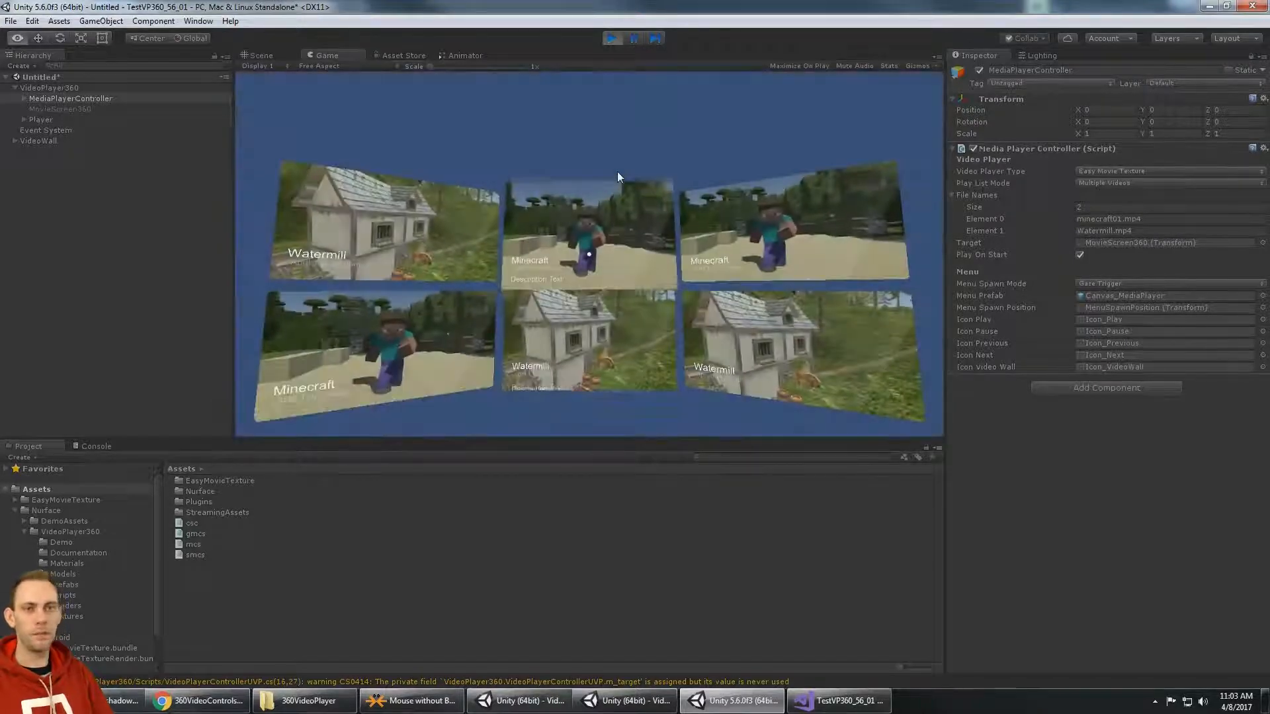
{"action": "left_click", "coordinate": [616, 169]}
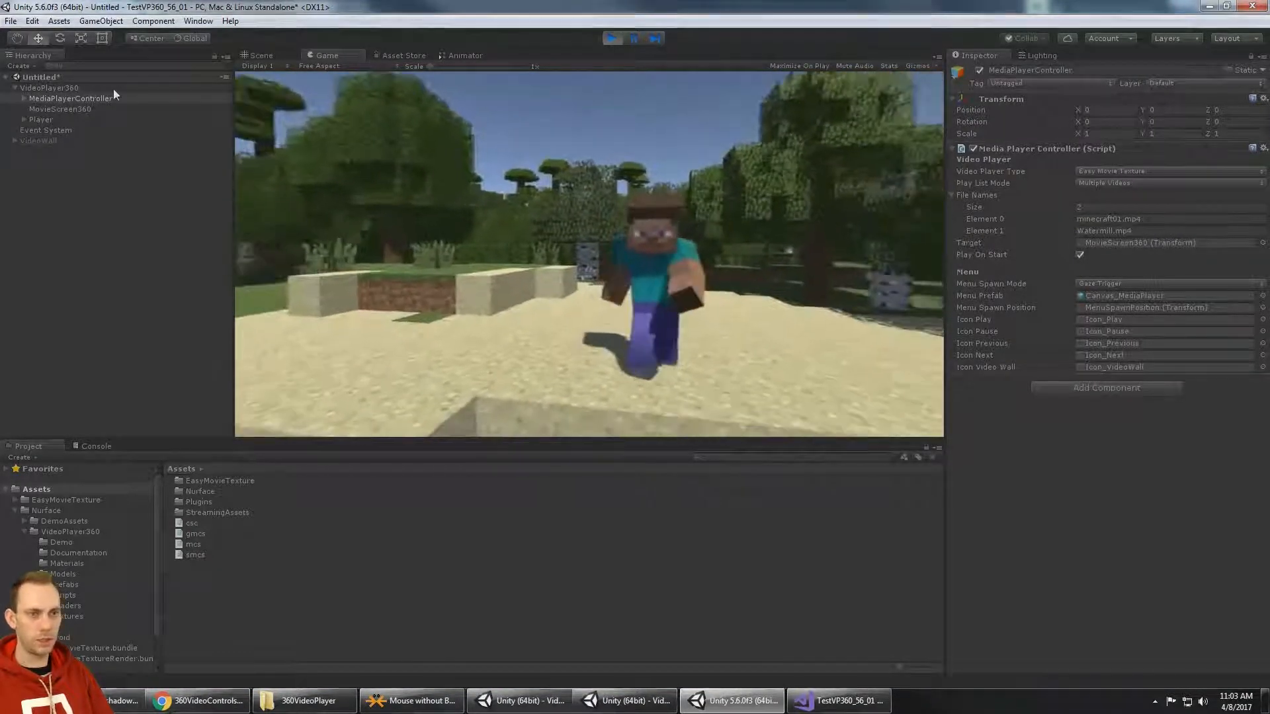
{"action": "left_click", "coordinate": [60, 109]}
{"action": "left_click", "coordinate": [612, 37]}
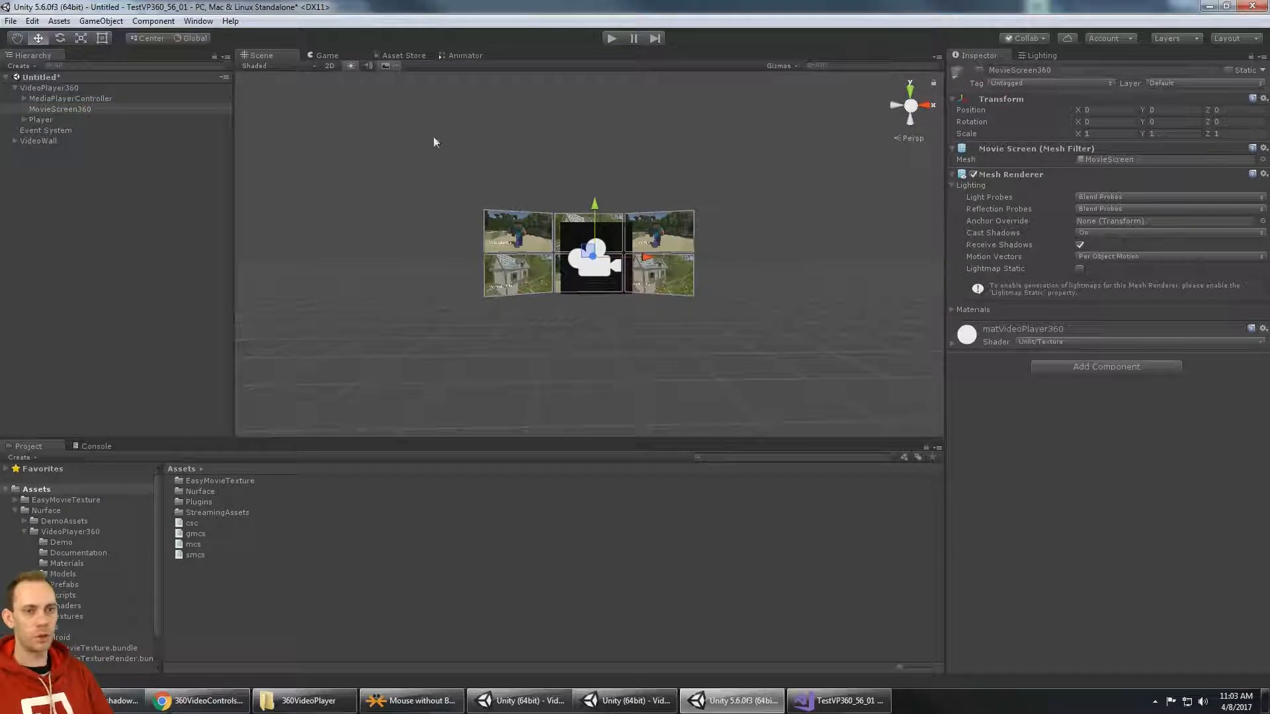
Step: Set MediaPlayerController's Video Player Type to Unity Movie Player in the 5.6 project
{"action": "left_click", "coordinate": [88, 97]}
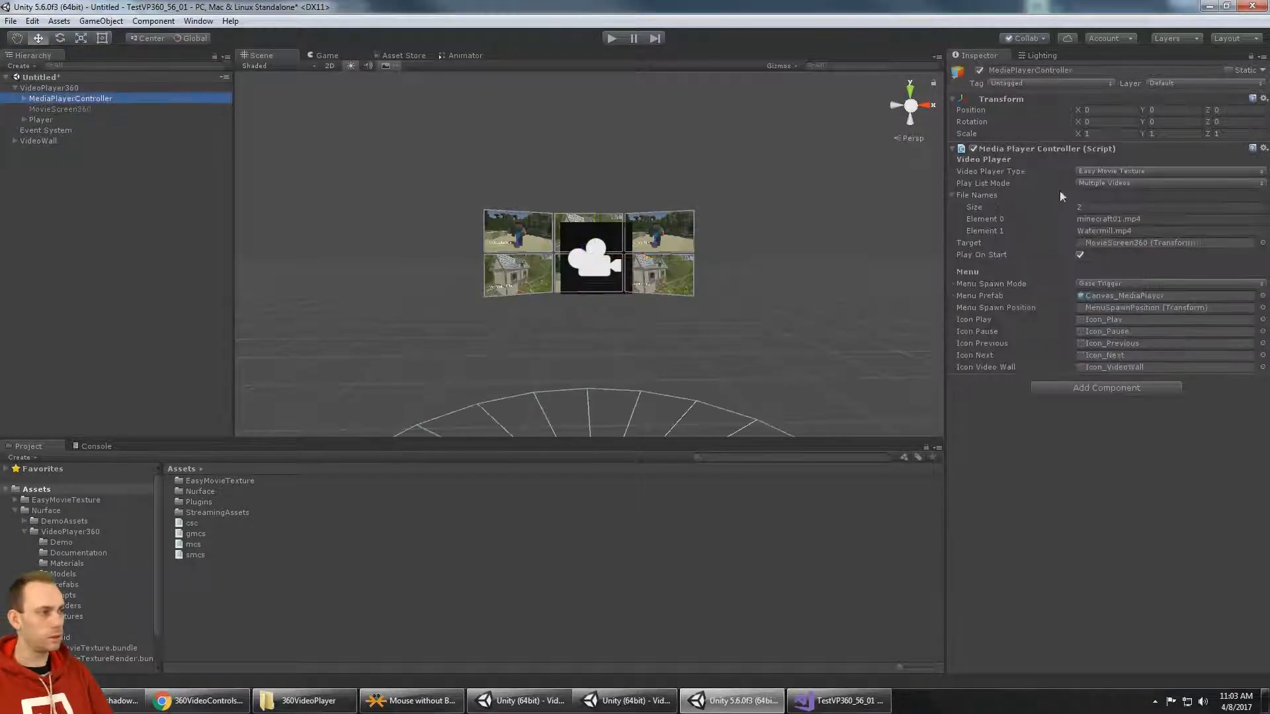
{"action": "left_click", "coordinate": [1093, 173]}
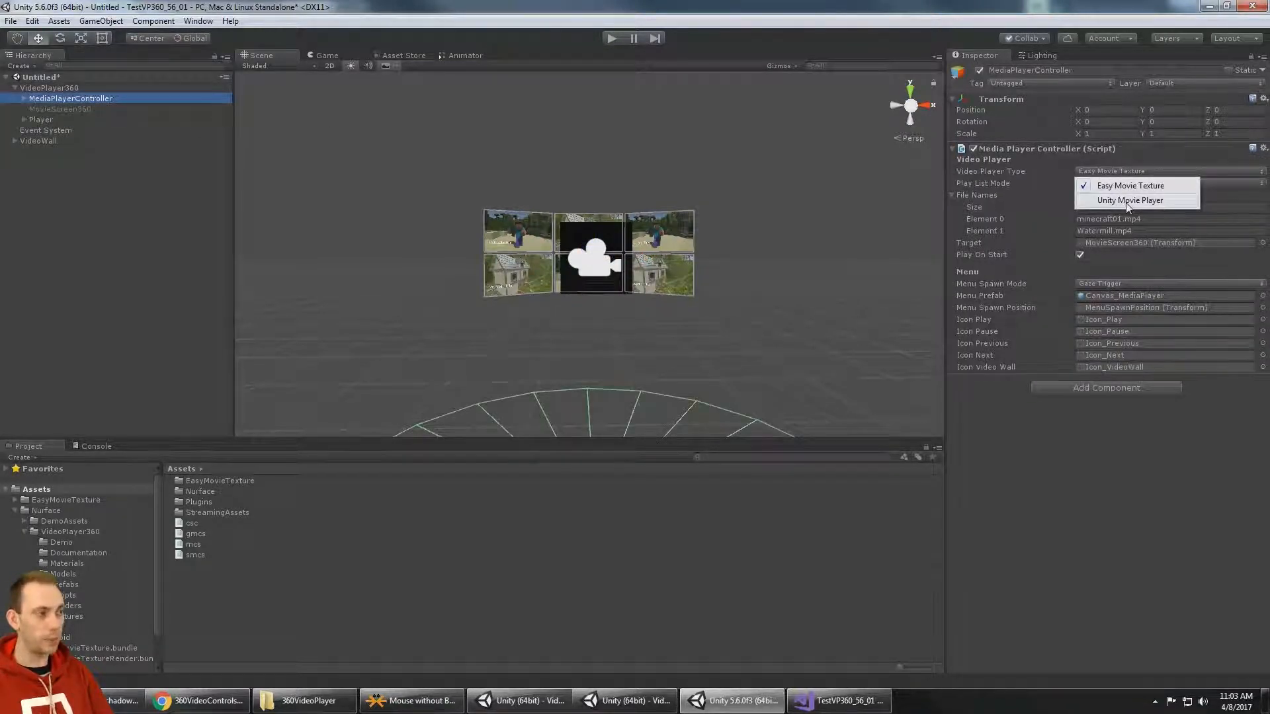
{"action": "left_click", "coordinate": [1125, 200]}
Step: Run the 5.6 scene with the Minecraft video, inspect MovieScreen360's Video Player and Audio Source components, and stop the scene
{"action": "left_click", "coordinate": [612, 37]}
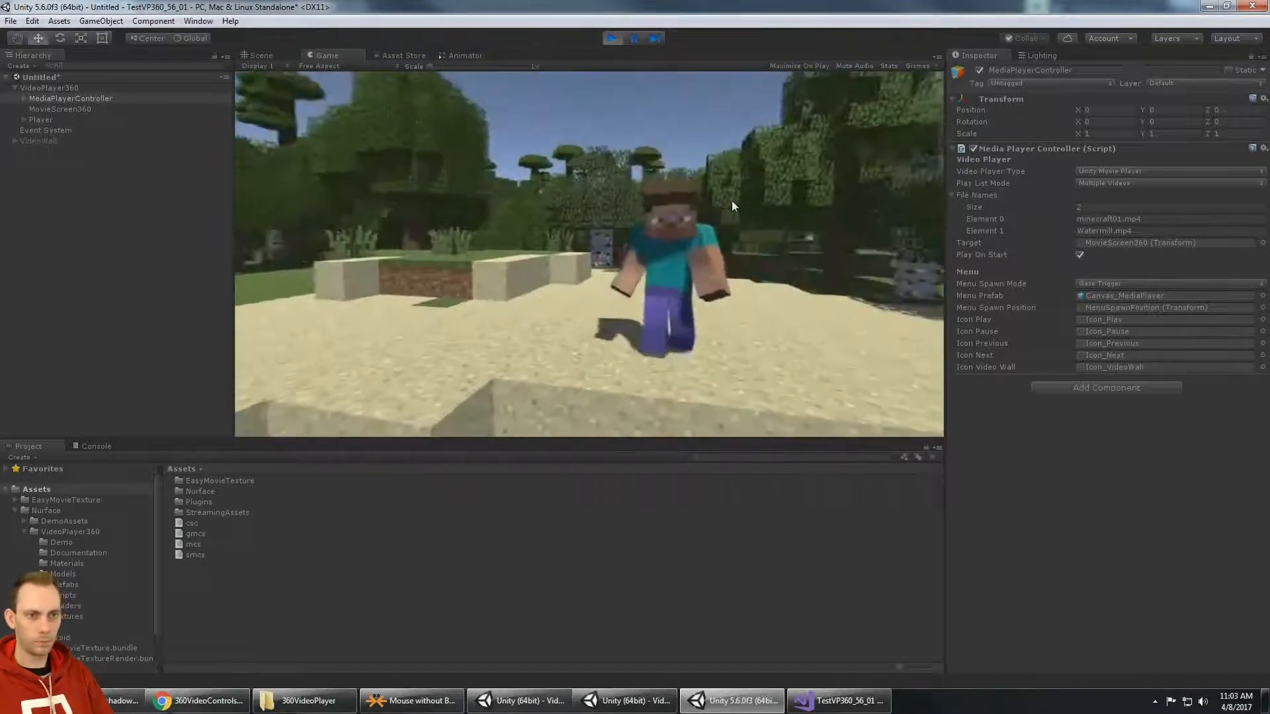
{"action": "left_click", "coordinate": [58, 110]}
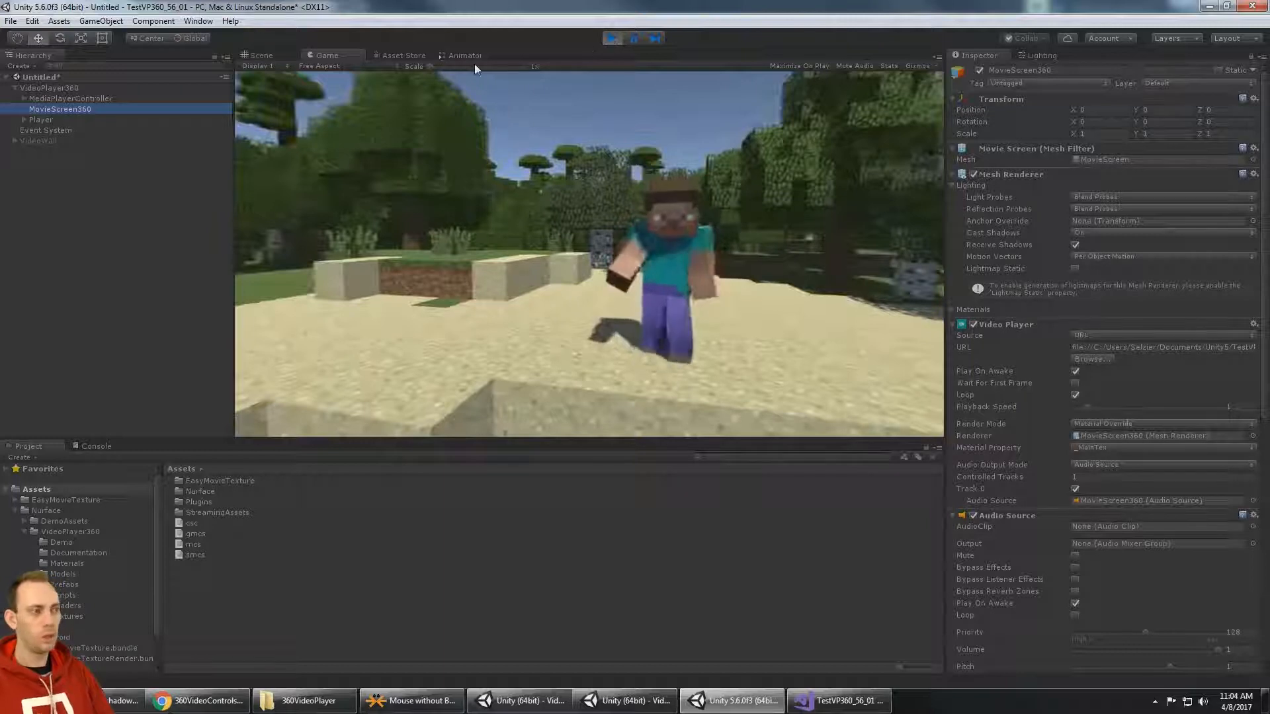
{"action": "left_click", "coordinate": [615, 38]}
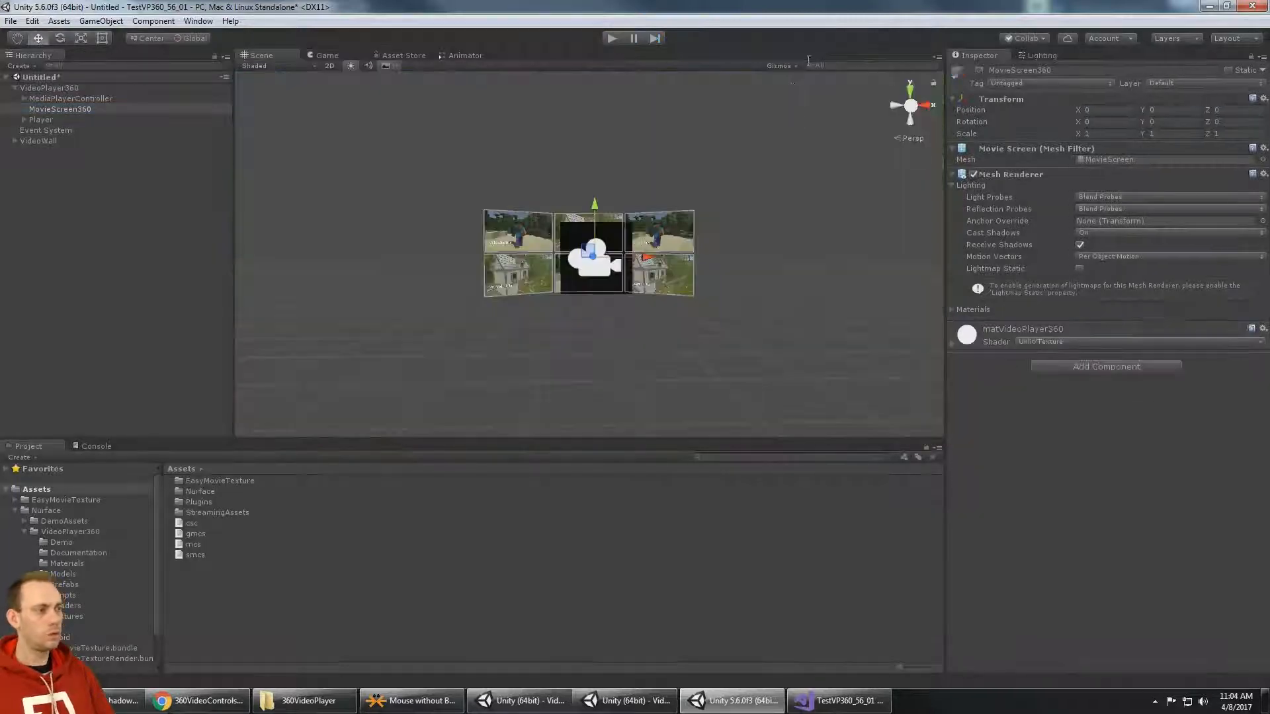
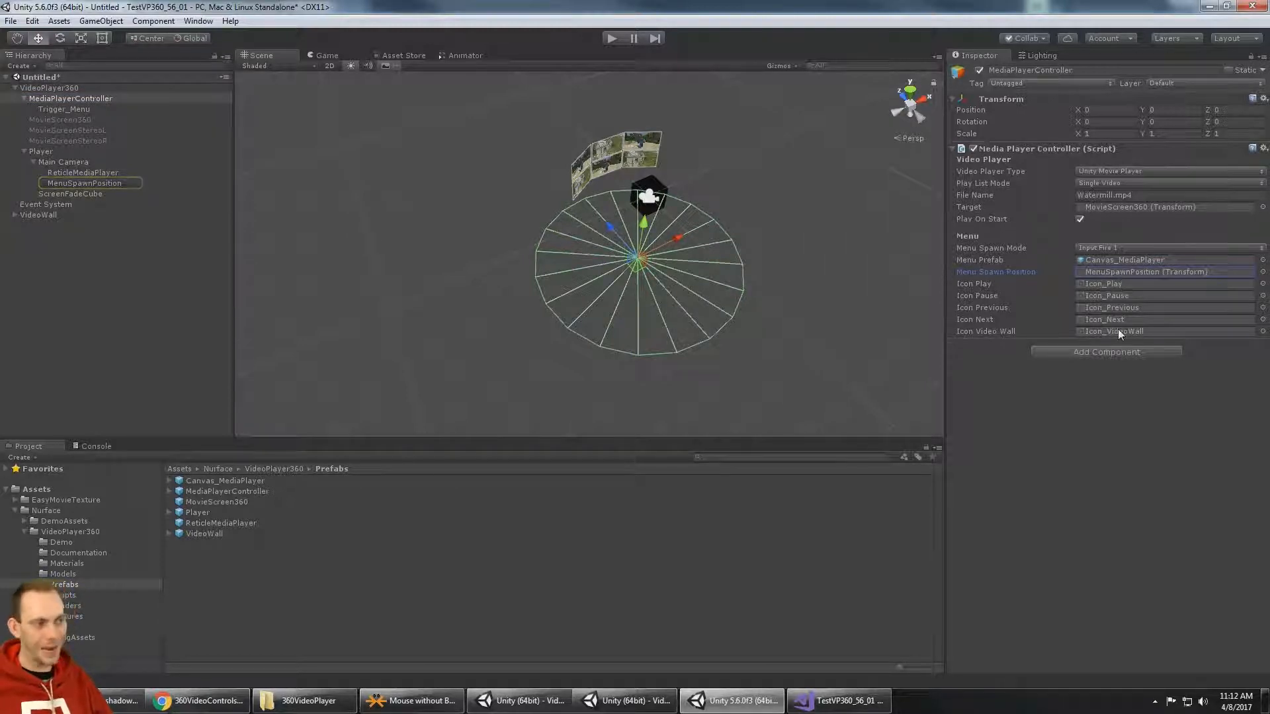
Step: Locate the controller's Icon Play sprite among the MediaIcons sprites in the Textures folder and reselect MediaPlayerController
{"action": "double_click", "coordinate": [1127, 285]}
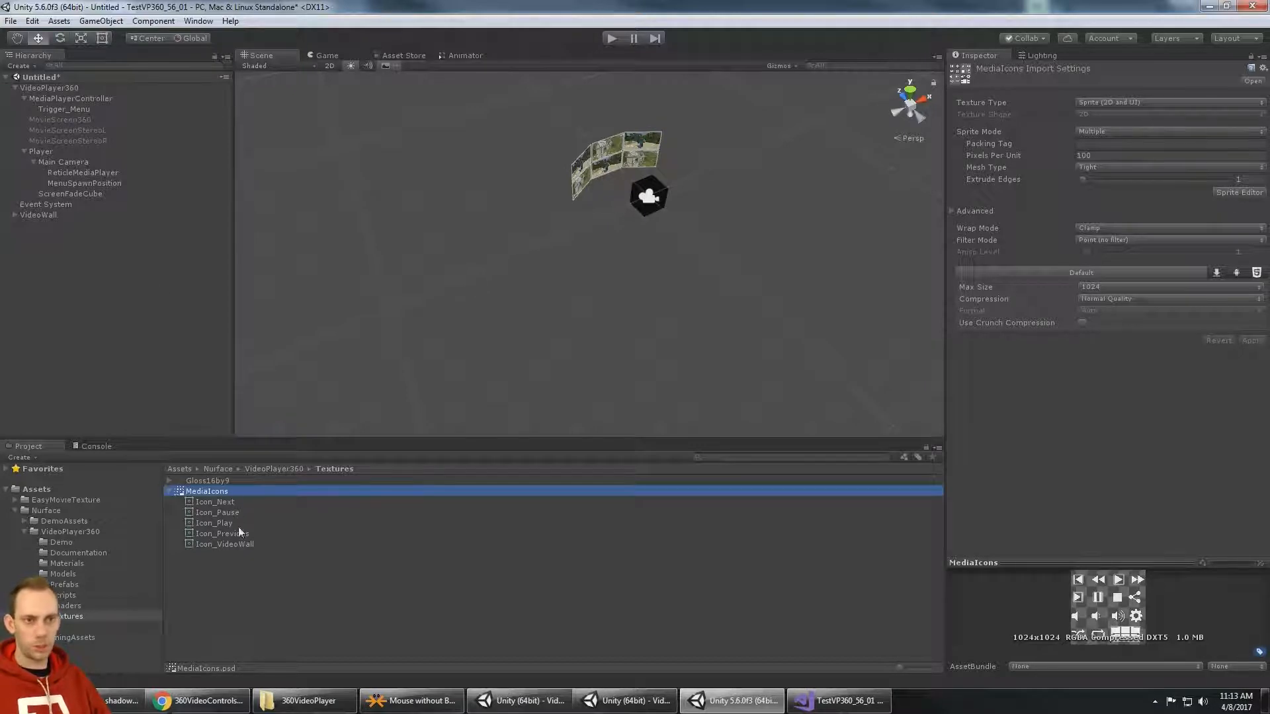
{"action": "left_click", "coordinate": [60, 98]}
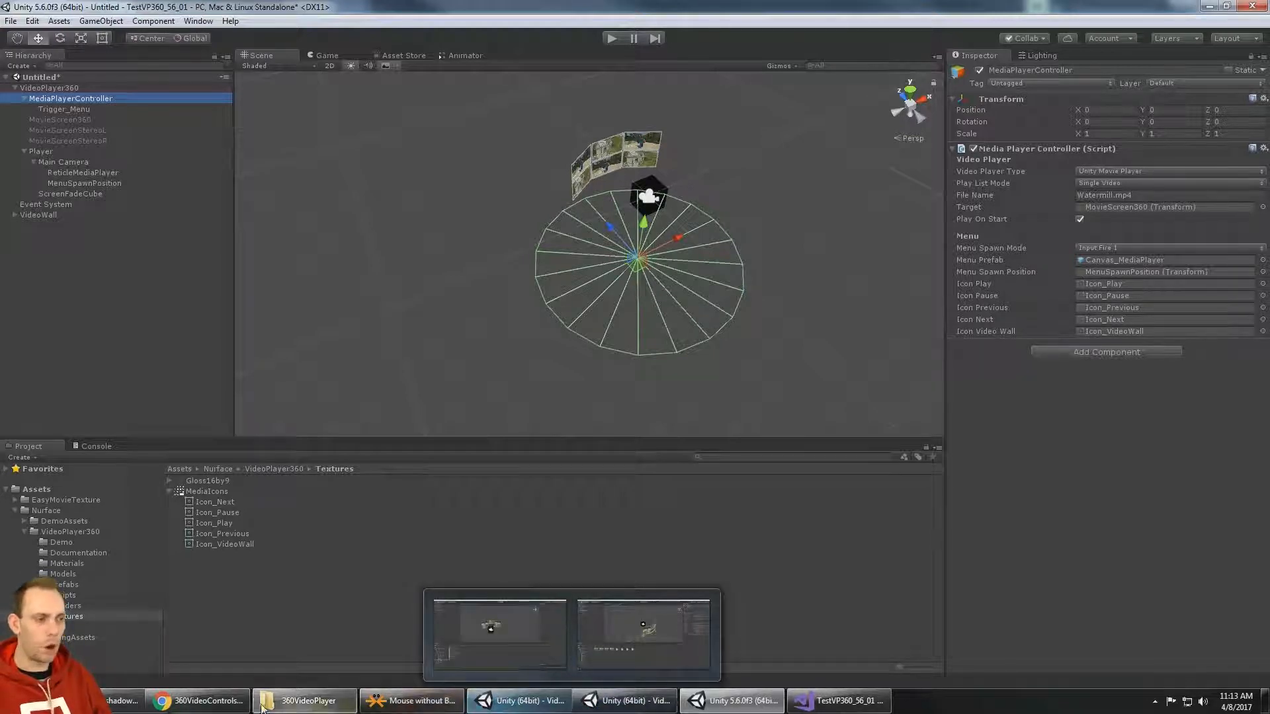
Step: Switch to Chrome, read the Video Wall section of 360VideoControlsv0.2.pdf, and return to Unity
{"action": "left_click", "coordinate": [202, 699]}
{"action": "scroll", "coordinate": [906, 233], "scroll_direction": "down", "scroll_amount": 10}
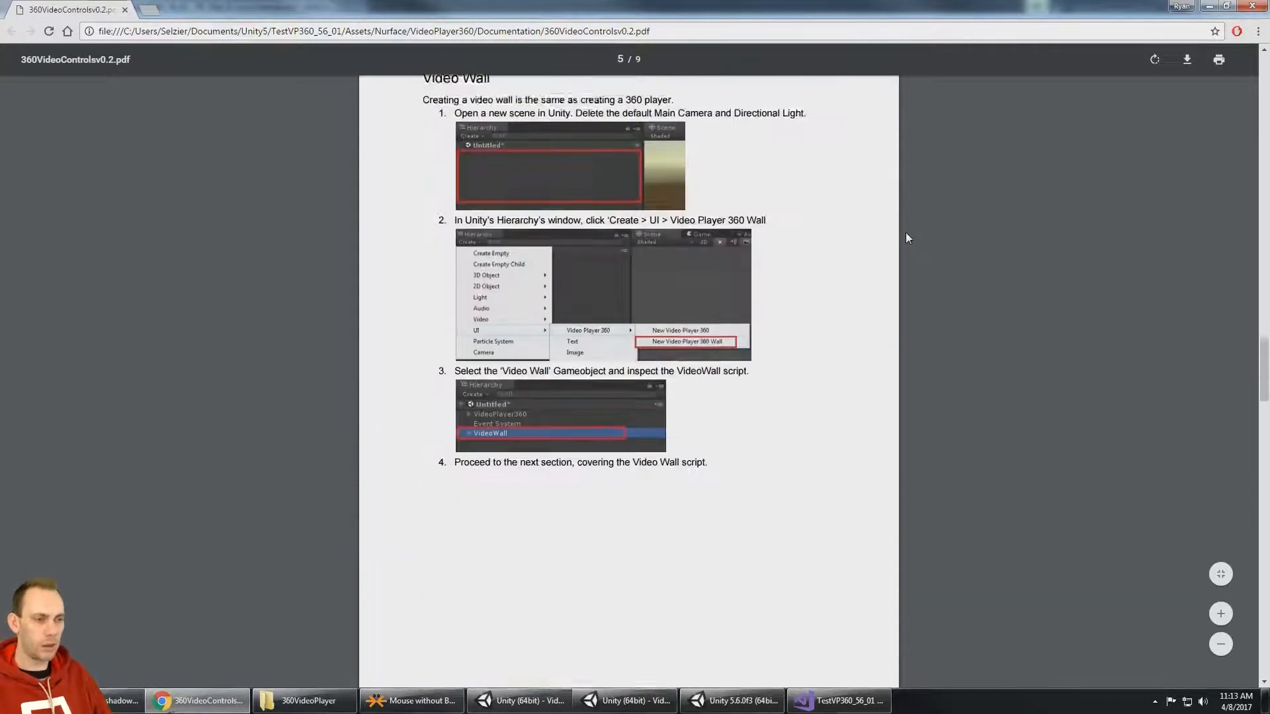
{"action": "key", "text": "alt+Tab"}
Step: Expand the VideoWall script's Videos list with the Watermill entry collapsed, and frame the video wall in the scene
{"action": "left_click", "coordinate": [950, 172]}
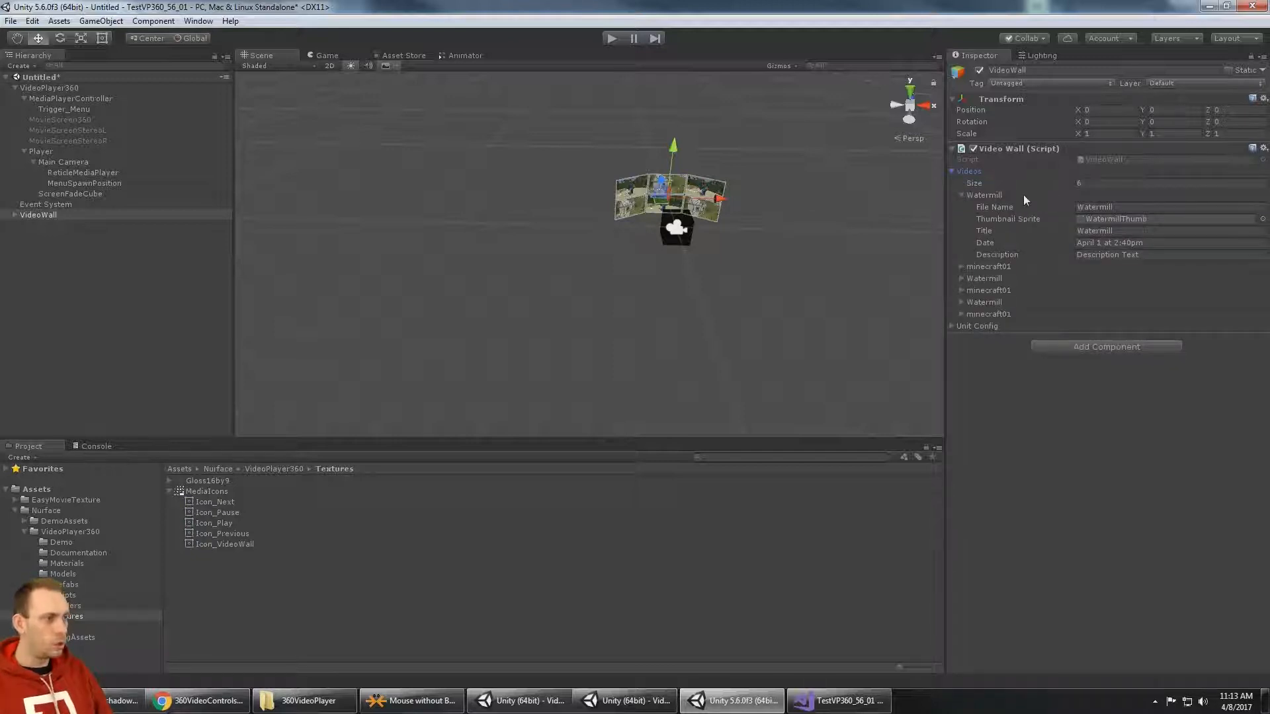
{"action": "left_click", "coordinate": [962, 195]}
{"action": "key", "text": "f"}
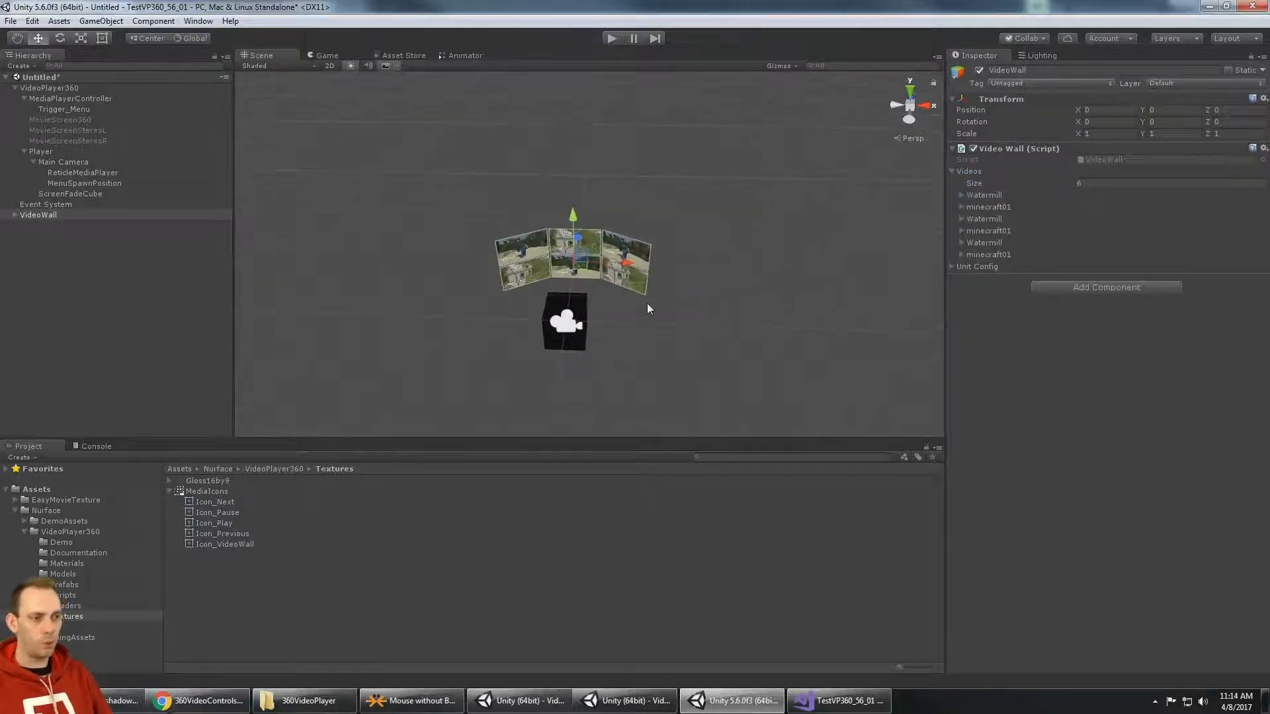
{"action": "scroll", "coordinate": [647, 309], "scroll_direction": "up", "scroll_amount": 10}
{"action": "left_click_drag", "start_coordinate": [647, 309], "coordinate": [786, 259], "text": "alt"}
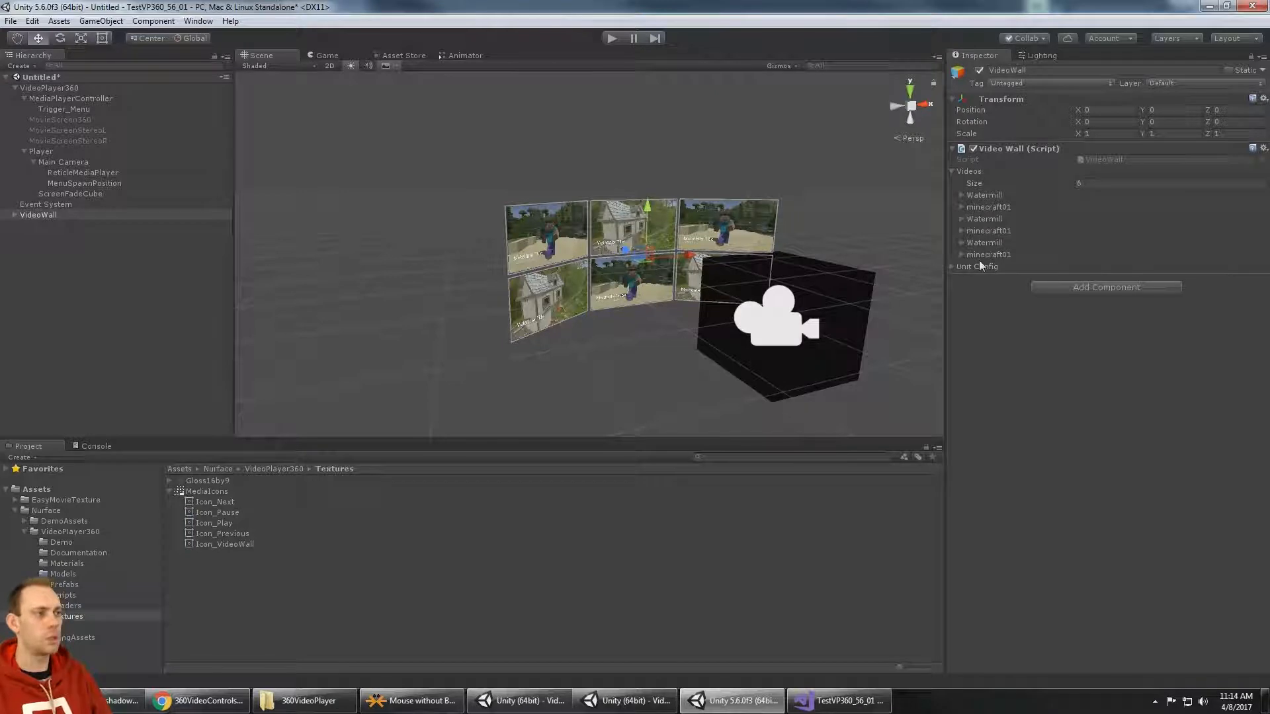
Step: Examine the first Watermill entry's File Name and Thumbnail Sprite fields, and inspect the WatermillThumb image in the Demo folder
{"action": "left_click", "coordinate": [988, 195]}
{"action": "left_click", "coordinate": [988, 195]}
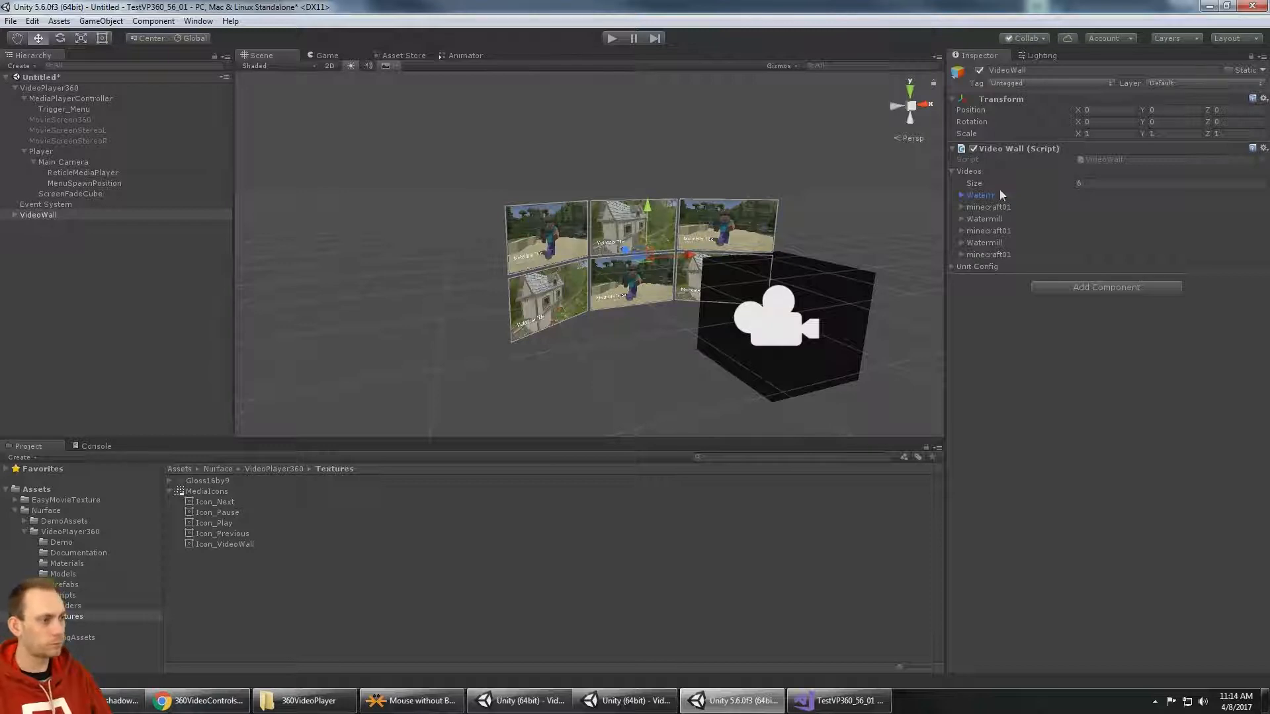
{"action": "left_click", "coordinate": [961, 196]}
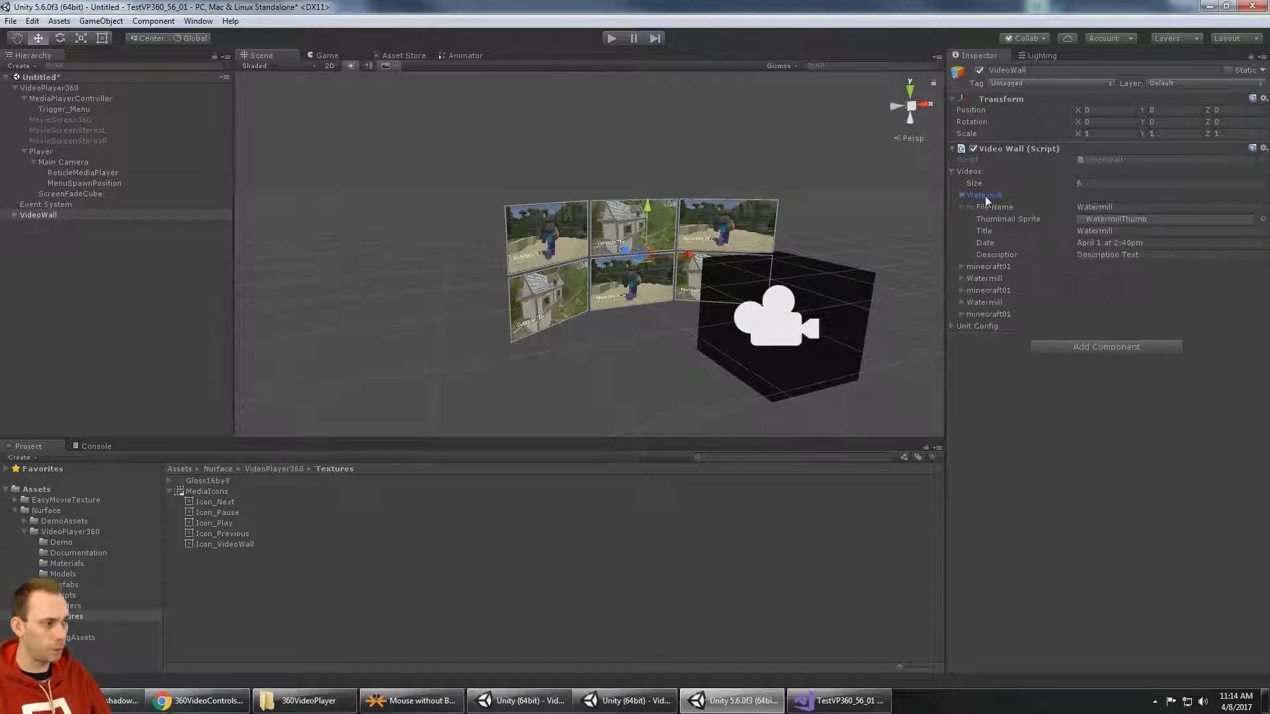
{"action": "left_click", "coordinate": [1134, 207]}
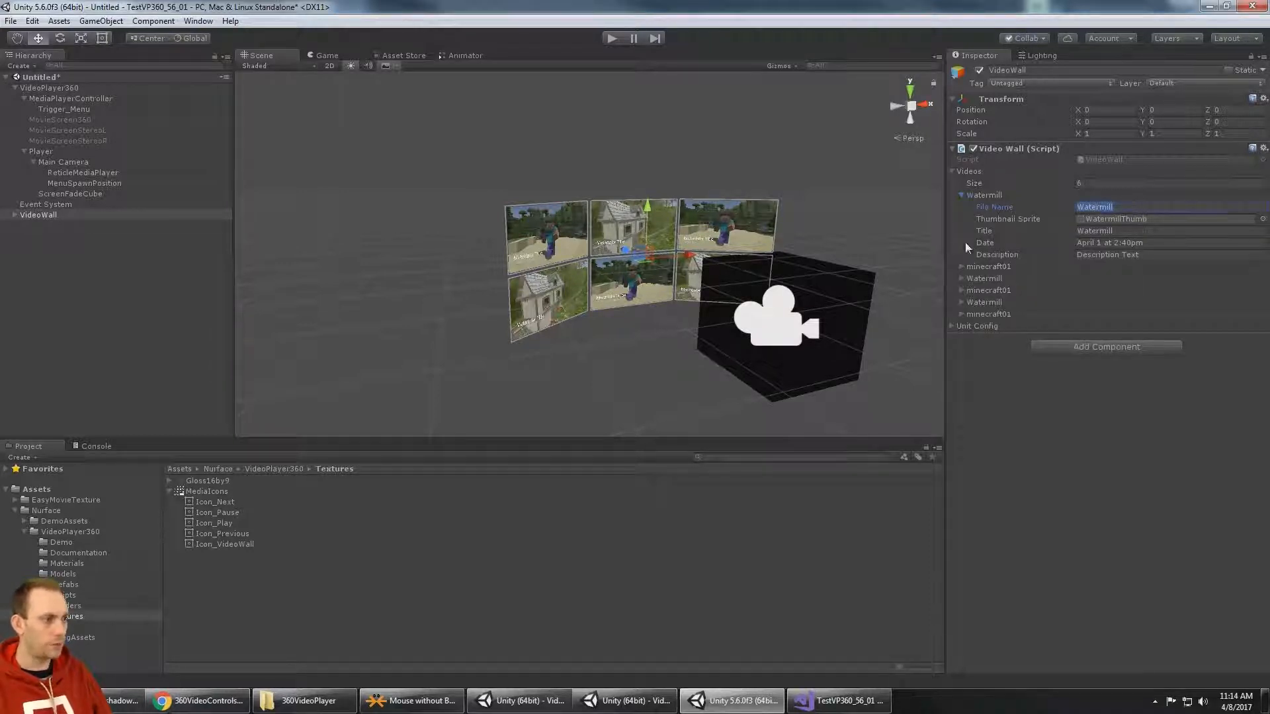
{"action": "scroll", "coordinate": [769, 244], "scroll_direction": "up", "scroll_amount": 5}
{"action": "left_click_drag", "start_coordinate": [877, 251], "coordinate": [692, 280], "text": "alt"}
{"action": "left_click", "coordinate": [1124, 219]}
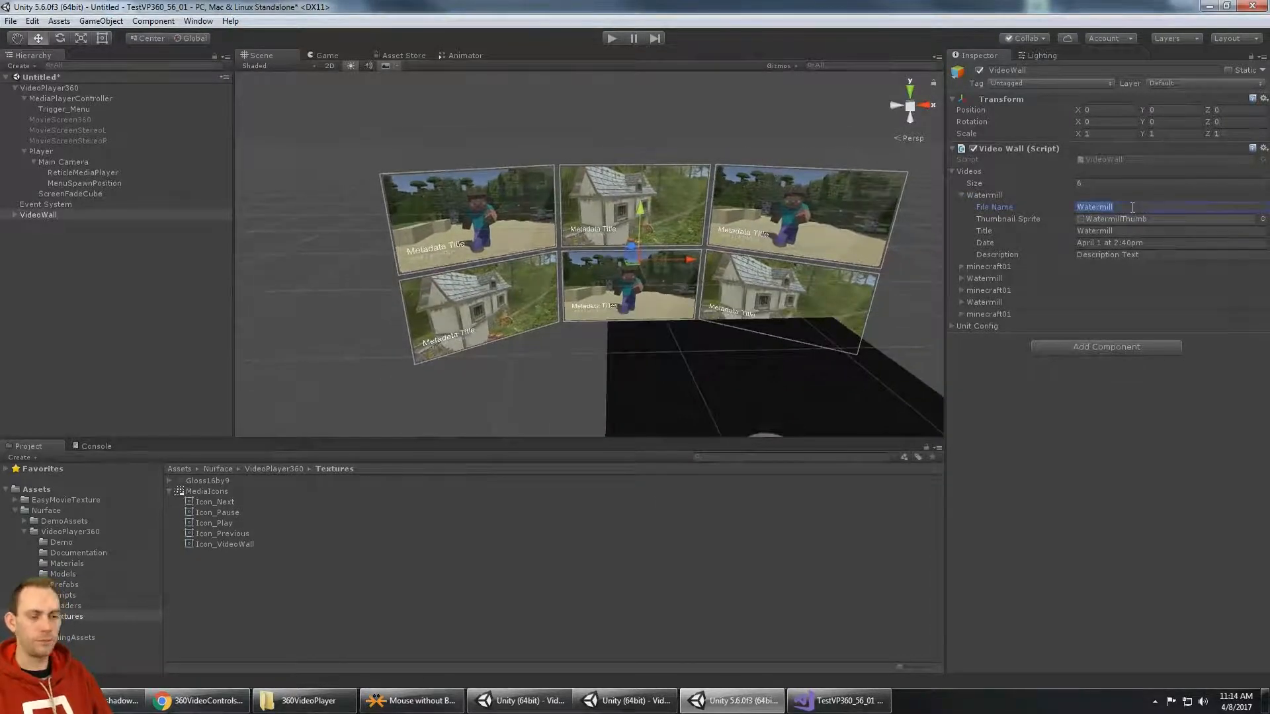
{"action": "left_click", "coordinate": [216, 504]}
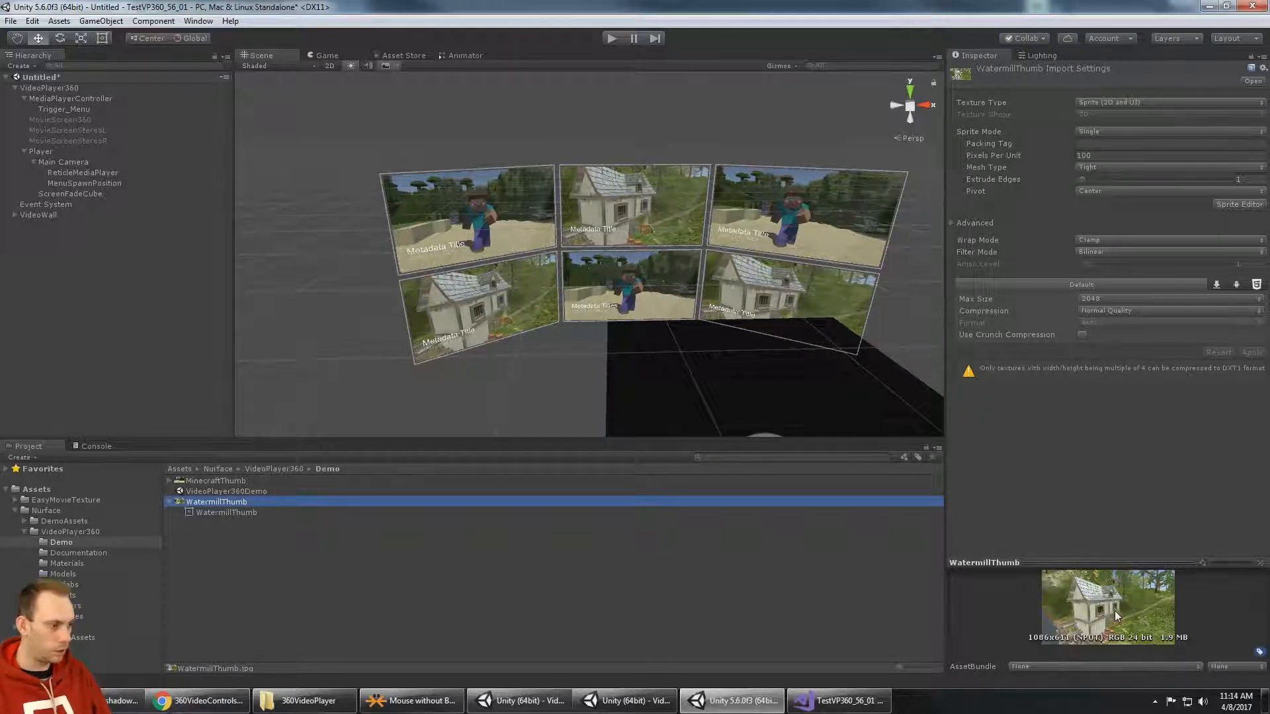
Step: Run the scene, compare the Watermill entry's Date and Description with its thumbnail, play the Watermill video, and stop the scene
{"action": "key", "text": "ctrl+p"}
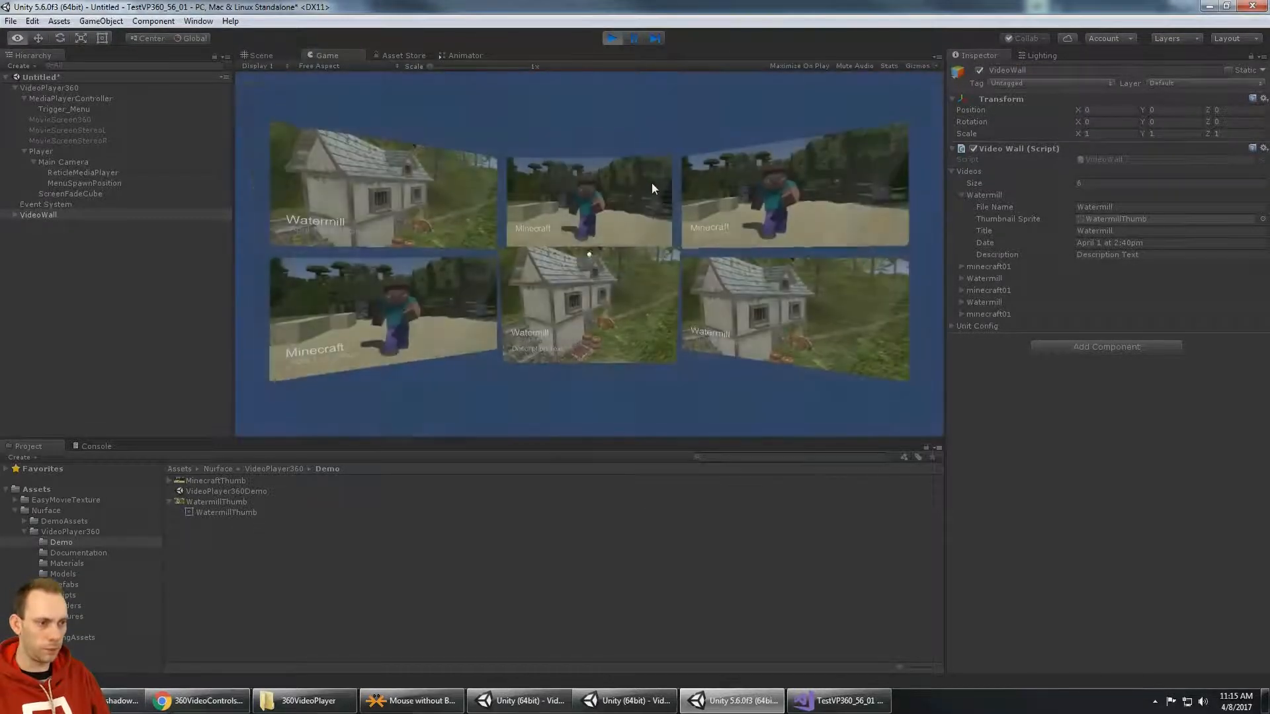
{"action": "key", "text": "alt"}
{"action": "key", "text": "alt"}
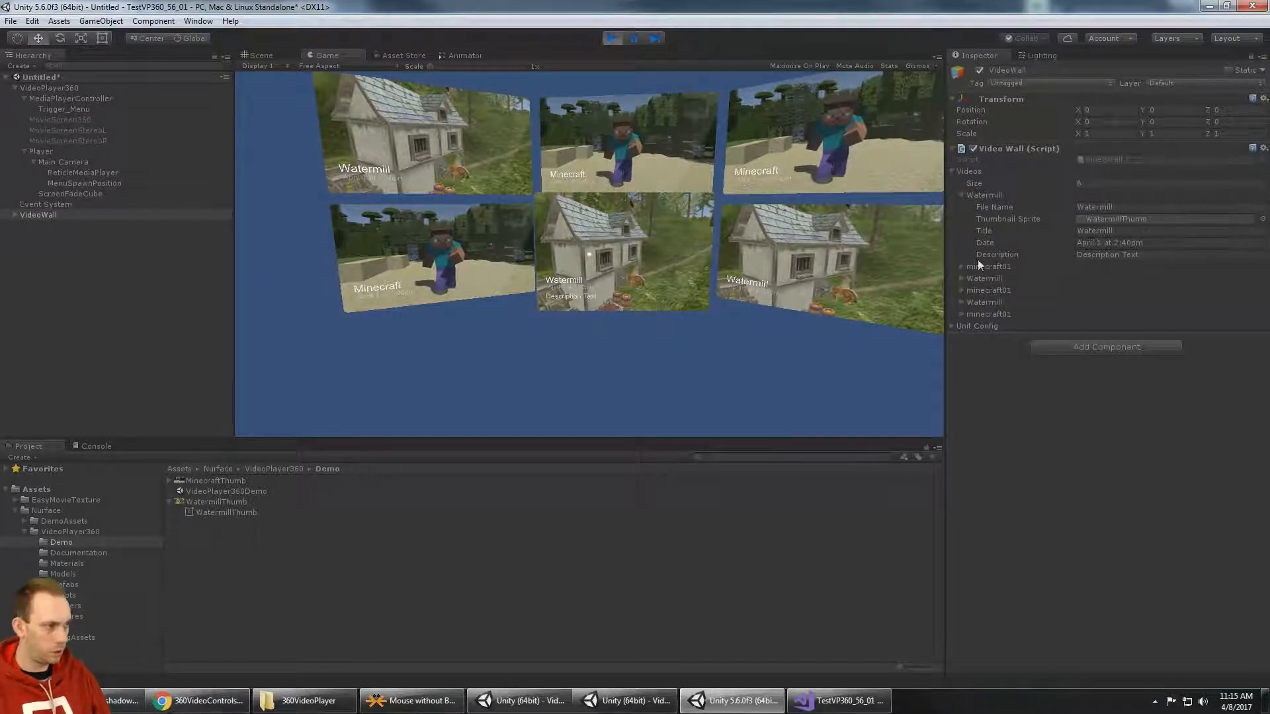
{"action": "left_click", "coordinate": [1153, 243]}
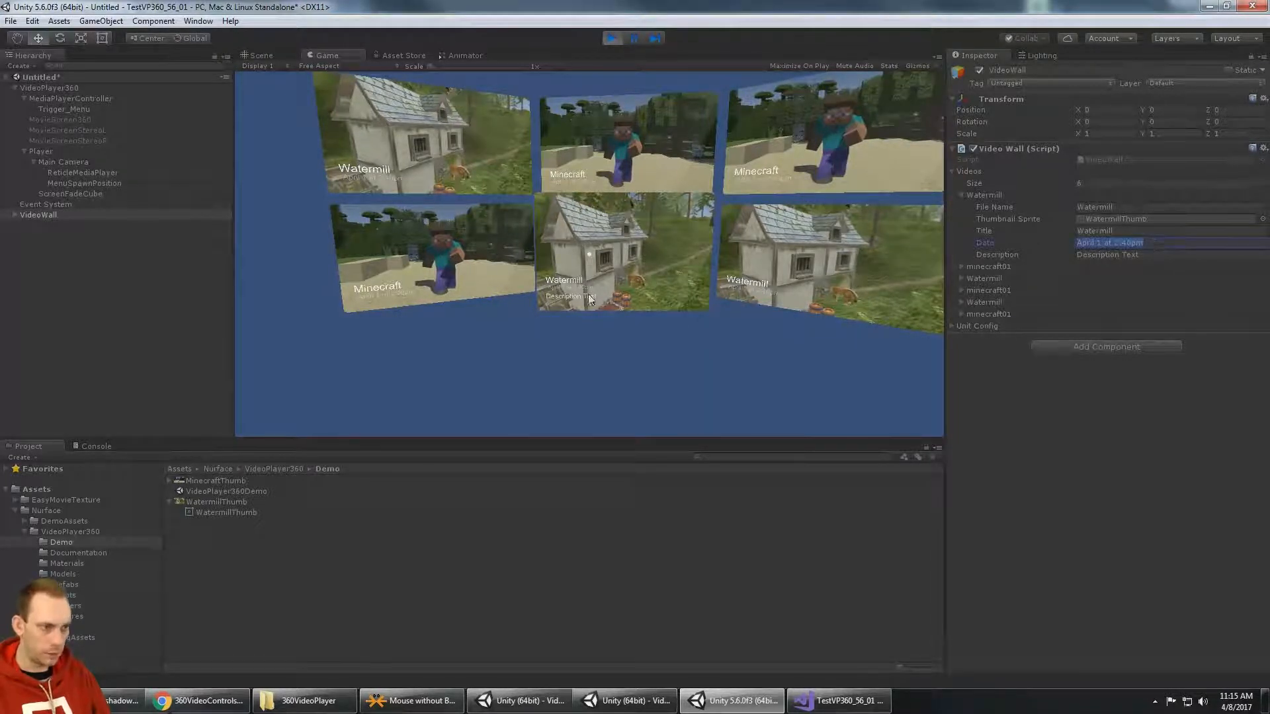
{"action": "left_click", "coordinate": [566, 295]}
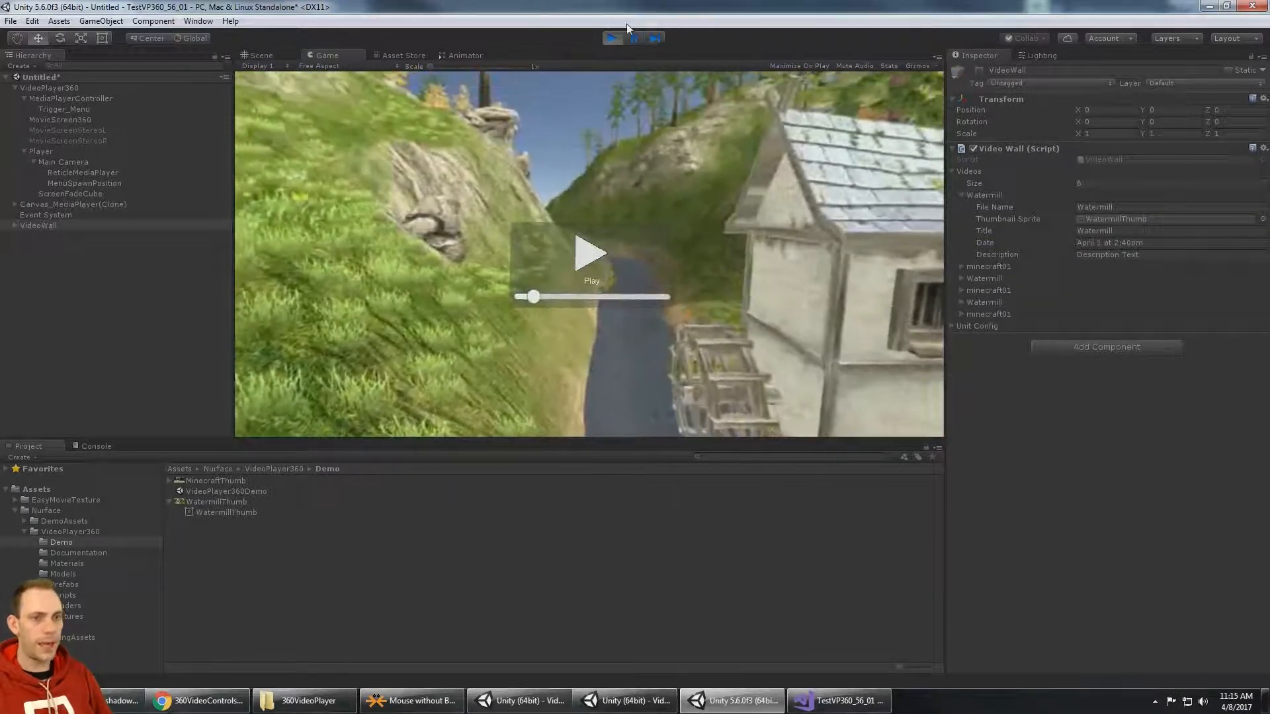
{"action": "left_click", "coordinate": [612, 38]}
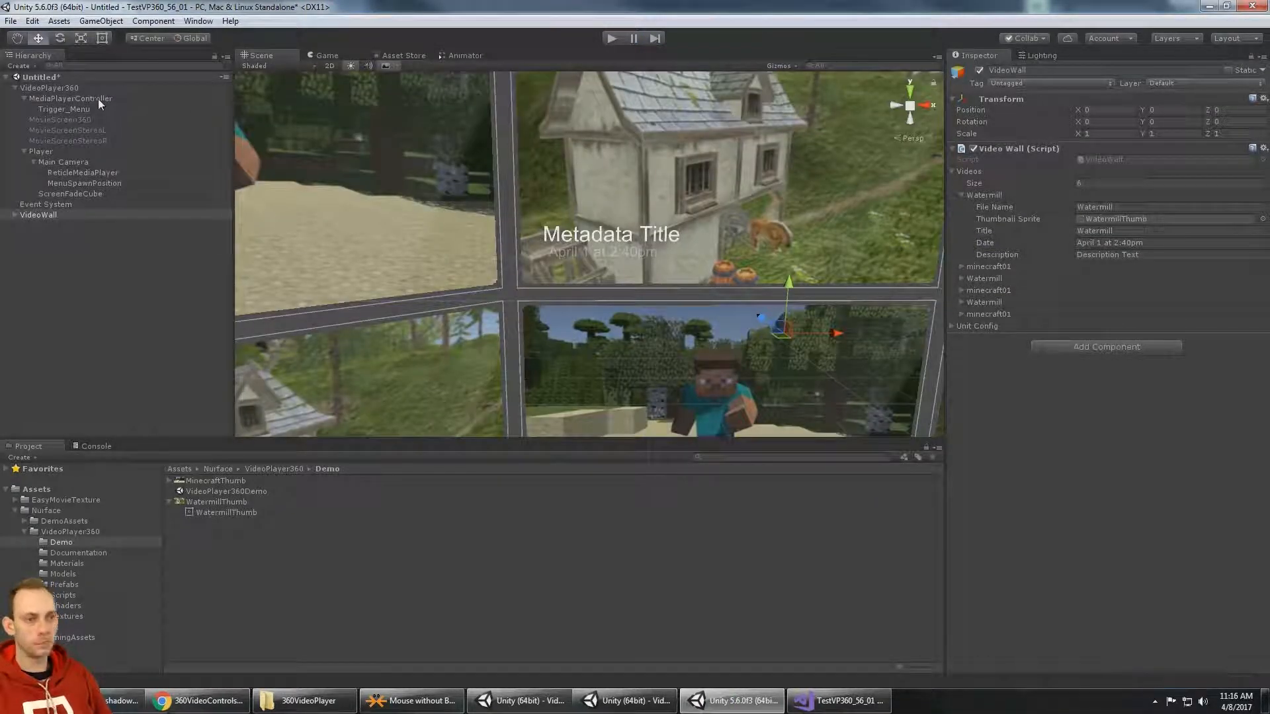
Step: Check the Videos list's Size and the fields of its first three entries, collapse them, and view the whole video wall from an angle
{"action": "left_click", "coordinate": [1081, 184]}
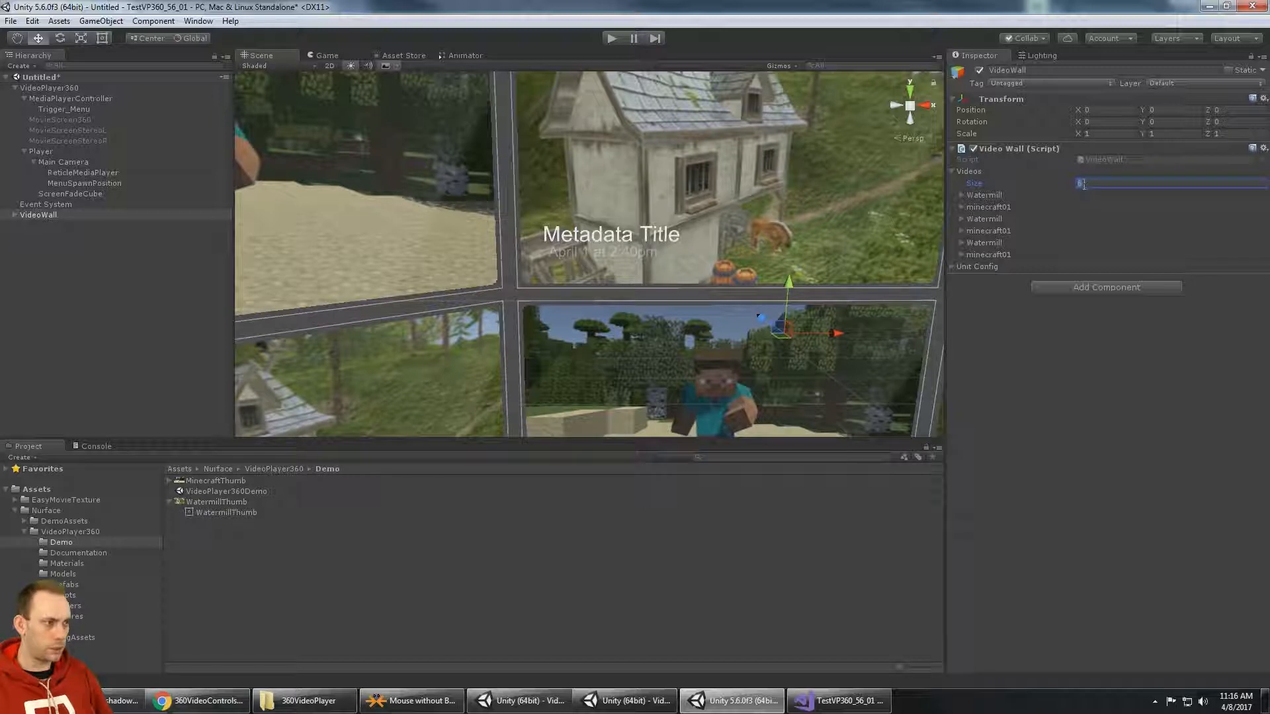
{"action": "left_click", "coordinate": [961, 195]}
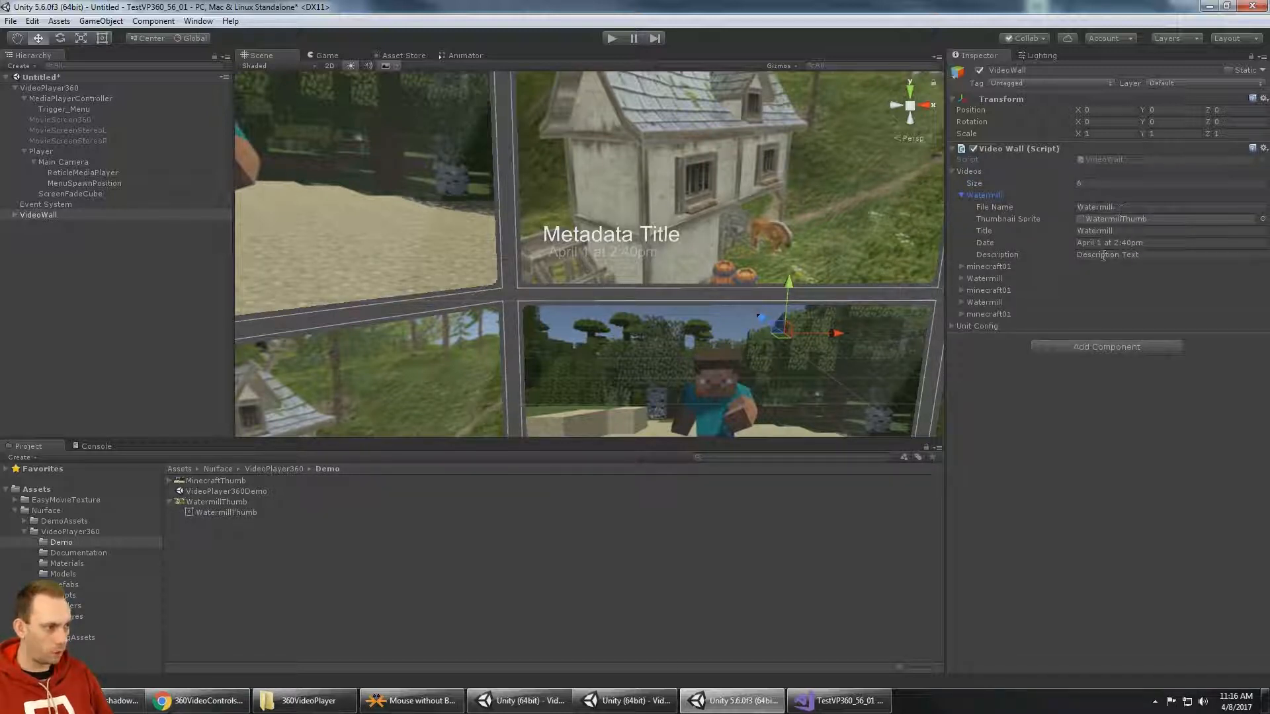
{"action": "left_click", "coordinate": [970, 266]}
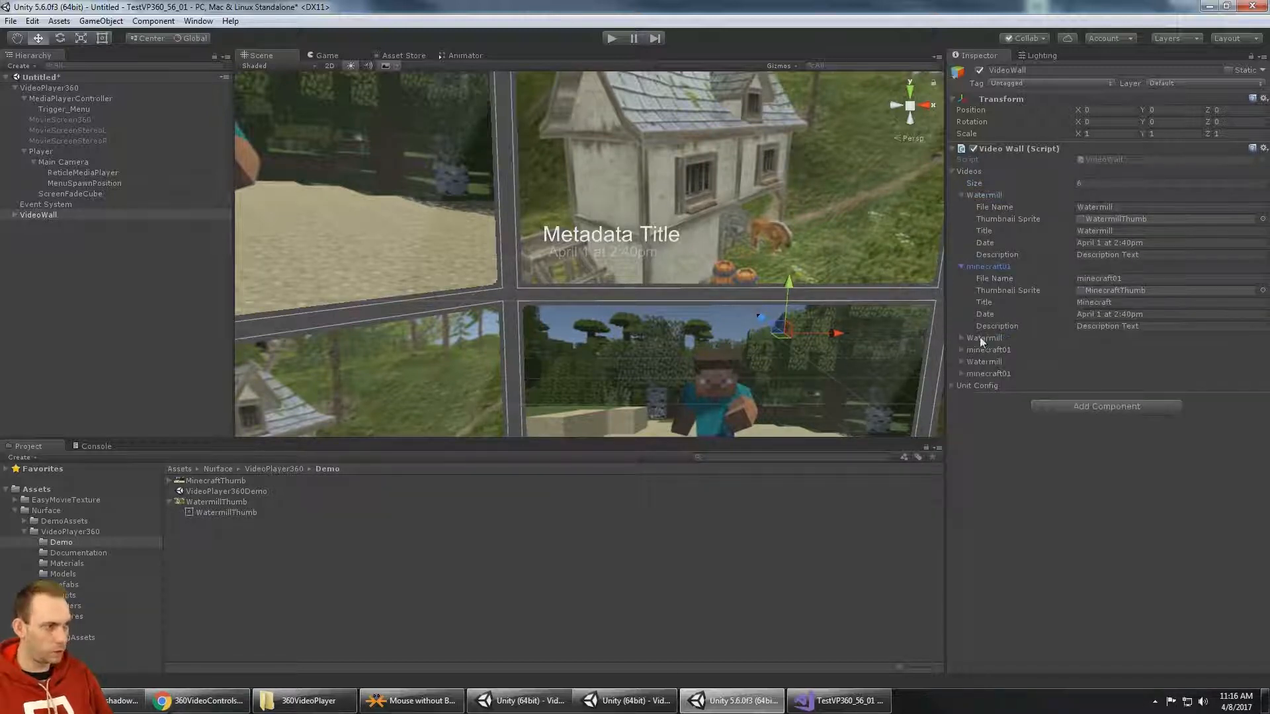
{"action": "left_click", "coordinate": [961, 338]}
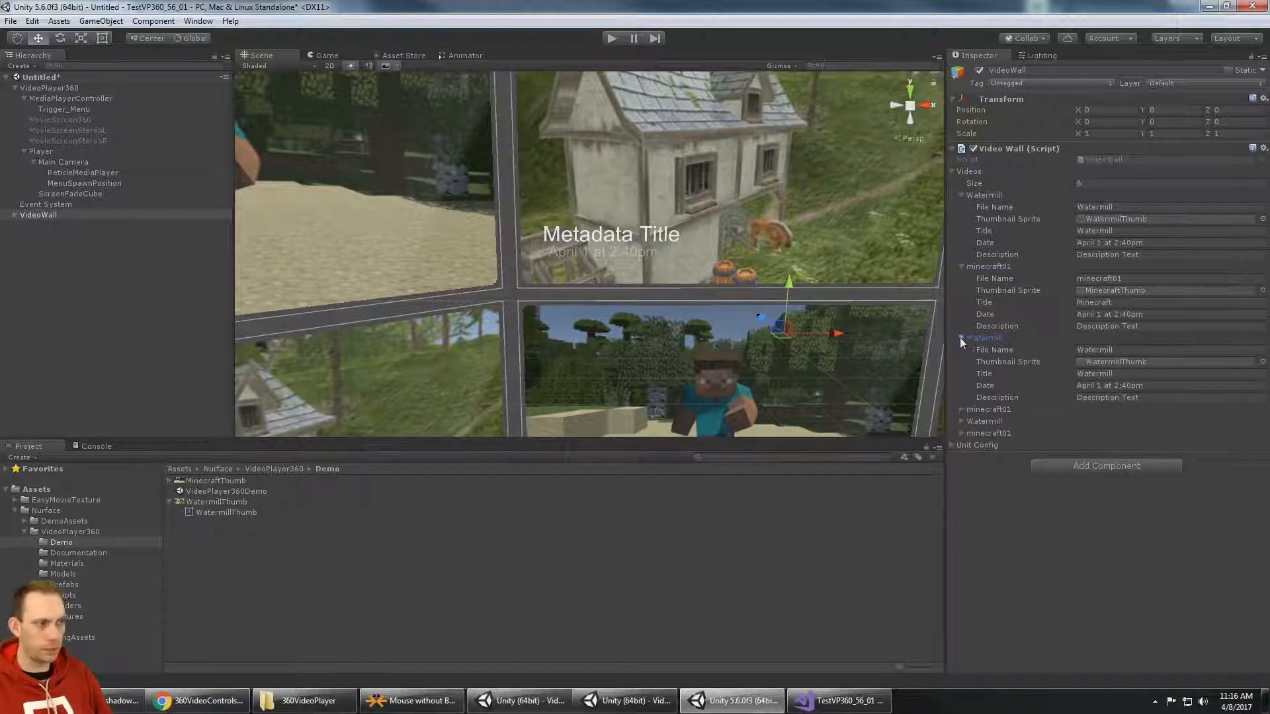
{"action": "left_click", "coordinate": [959, 337]}
{"action": "left_click", "coordinate": [959, 267]}
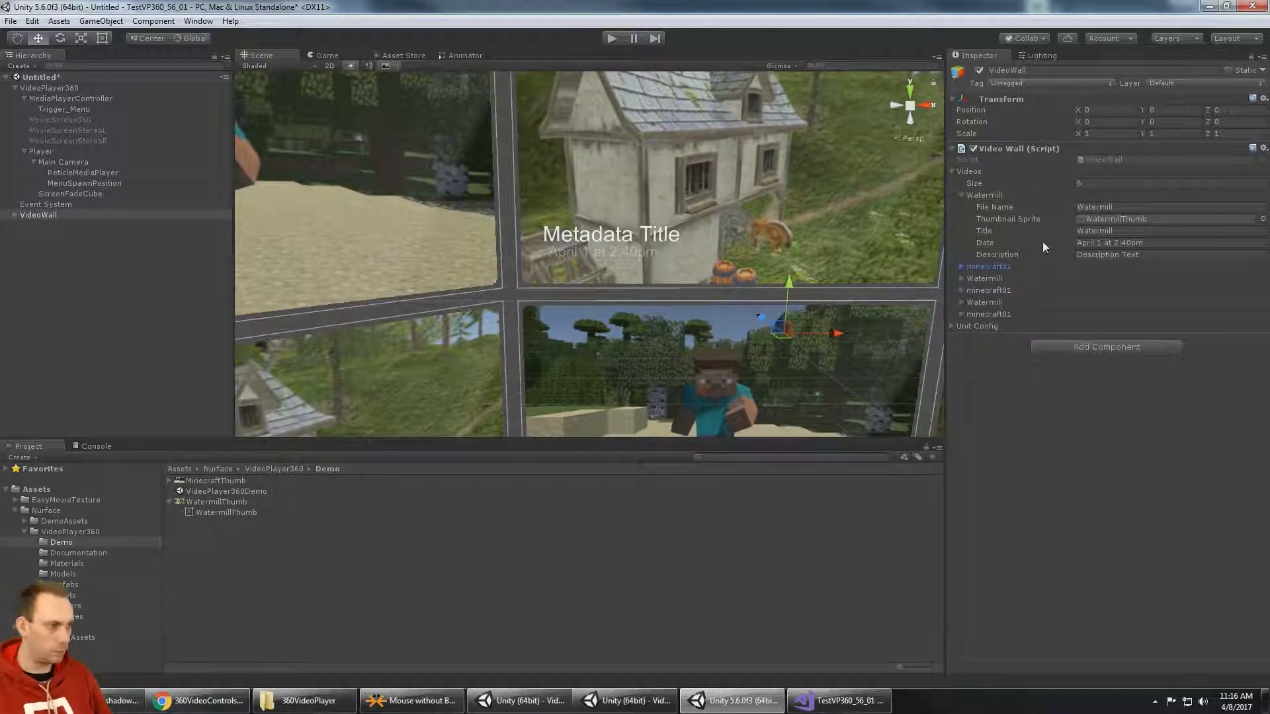
{"action": "left_click", "coordinate": [962, 196]}
{"action": "scroll", "coordinate": [691, 248], "scroll_direction": "down", "scroll_amount": 8}
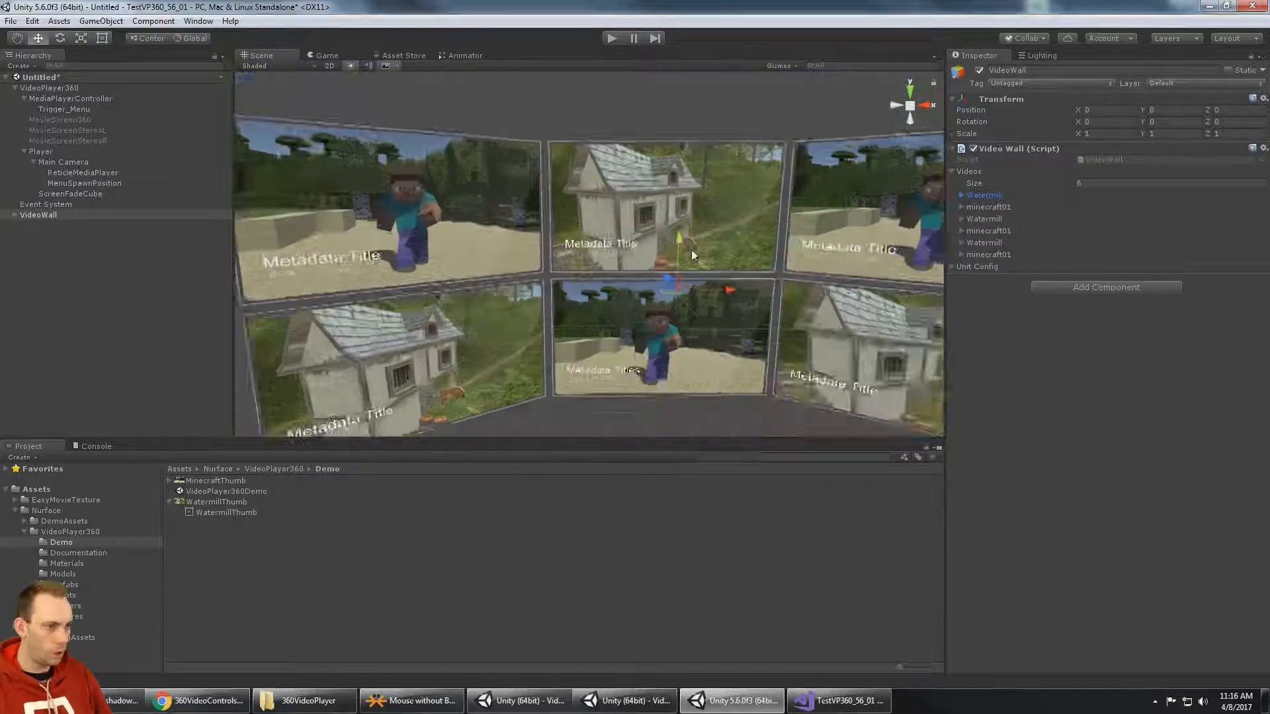
{"action": "left_click_drag", "start_coordinate": [784, 253], "coordinate": [938, 199], "text": "alt"}
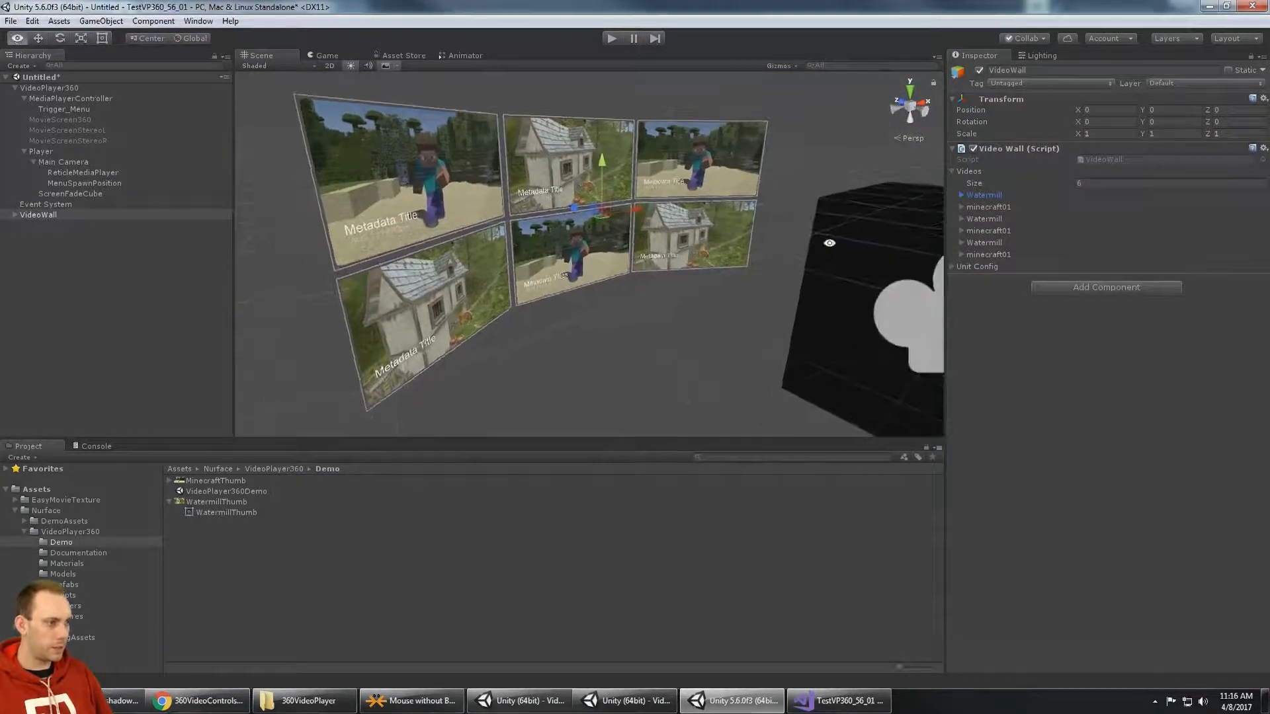
Step: Expand the VideoWall's Unit Config, run the scene, and compare the thumbnails' rotation and panning between the Scene and Game views
{"action": "left_click", "coordinate": [952, 266]}
{"action": "key", "text": "ctrl+p"}
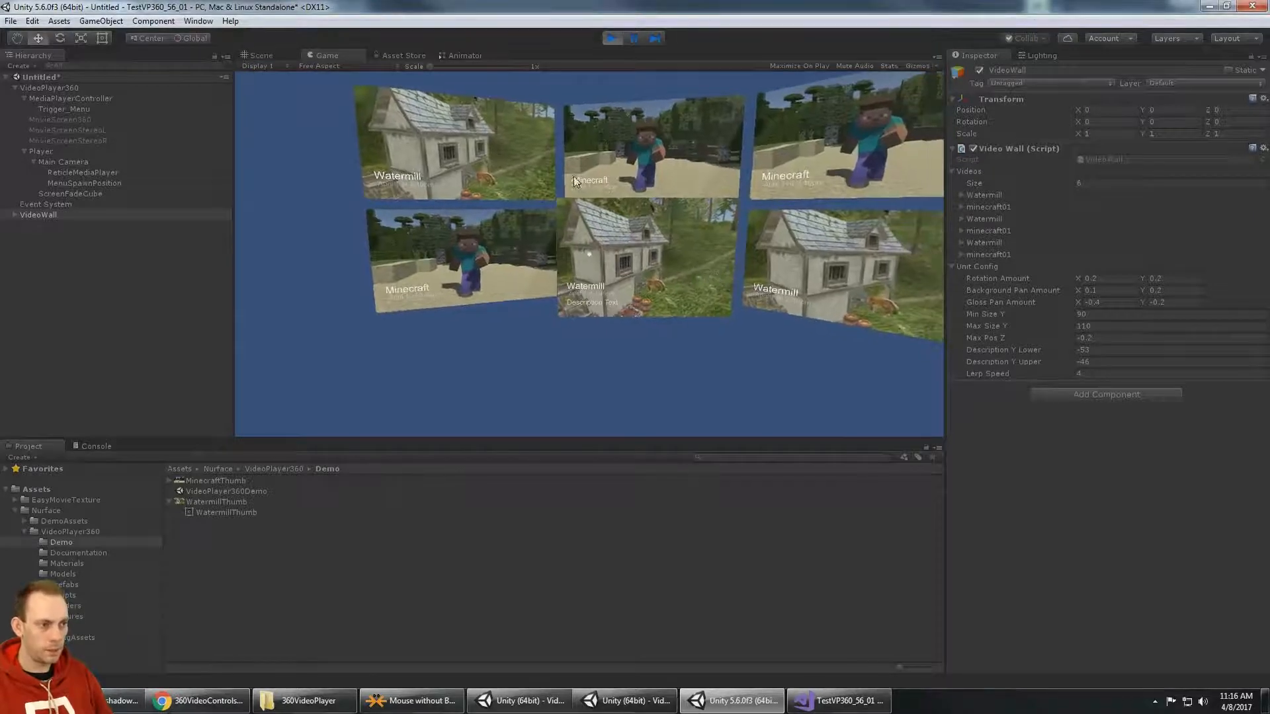
{"action": "left_click_drag", "start_coordinate": [573, 176], "coordinate": [612, 180], "text": "alt"}
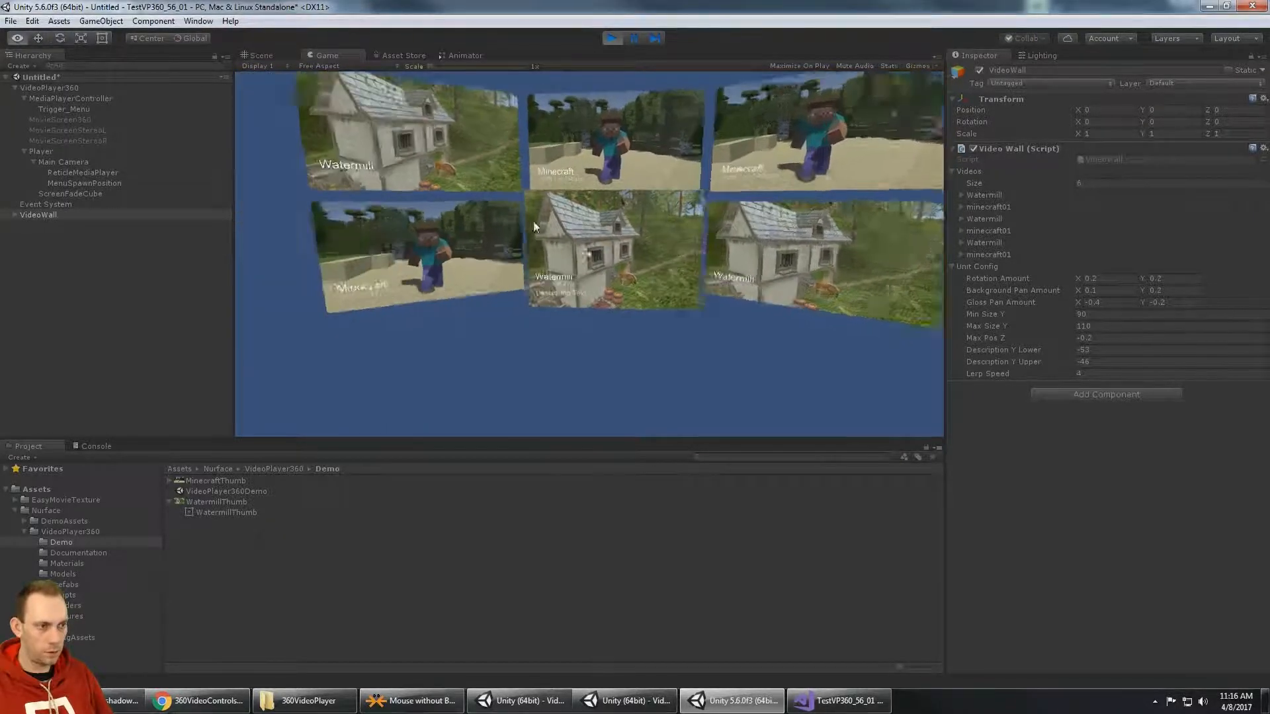
{"action": "left_click", "coordinate": [268, 56]}
{"action": "left_click_drag", "start_coordinate": [490, 178], "coordinate": [629, 262], "text": "alt"}
{"action": "left_click", "coordinate": [323, 56]}
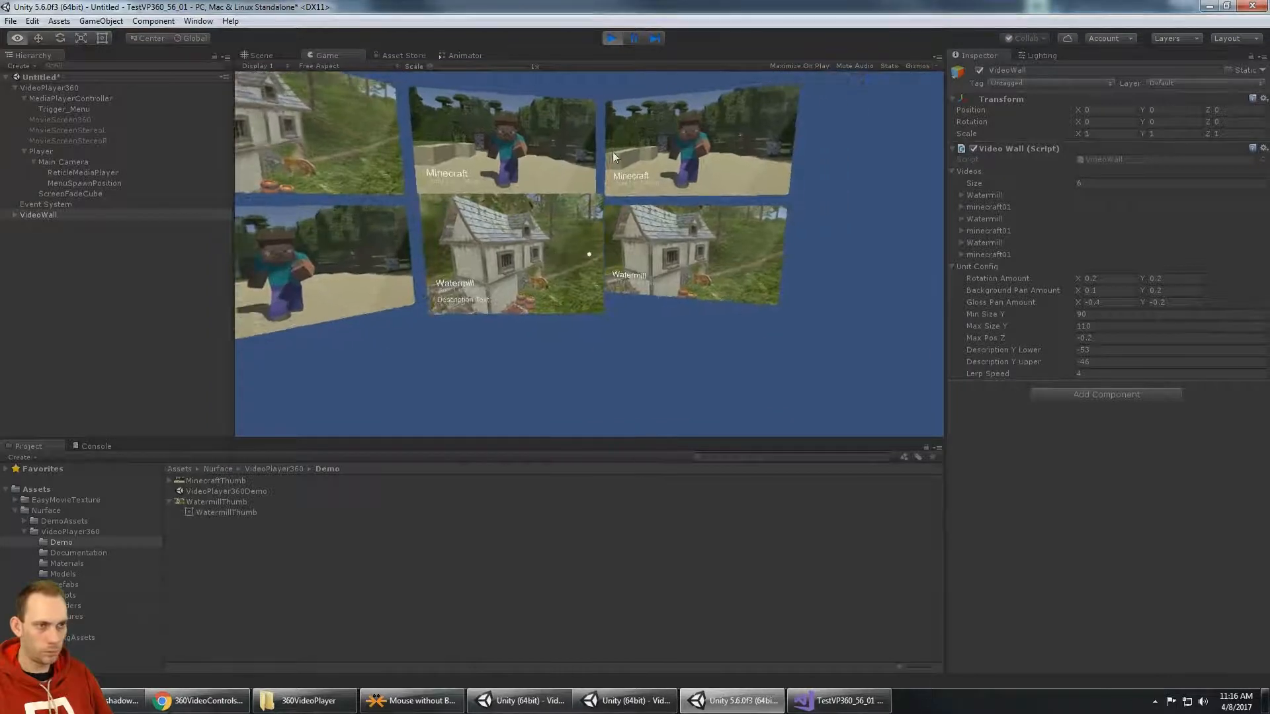
{"action": "left_click", "coordinate": [258, 56]}
{"action": "mouse_move", "coordinate": [446, 140]}
{"action": "left_mouse_down", "text": "alt"}
{"action": "mouse_move", "coordinate": [495, 184]}
{"action": "mouse_move", "coordinate": [424, 132]}
{"action": "left_mouse_up", "text": "alt"}
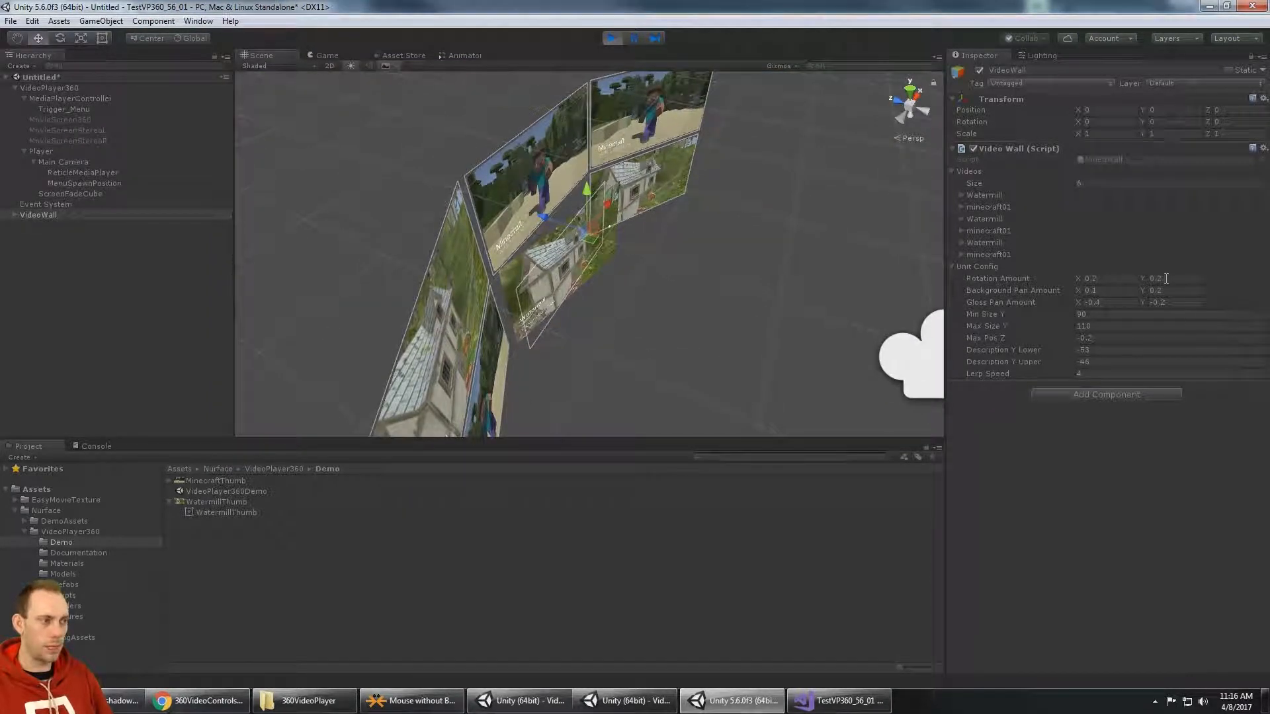
{"action": "left_click", "coordinate": [327, 53]}
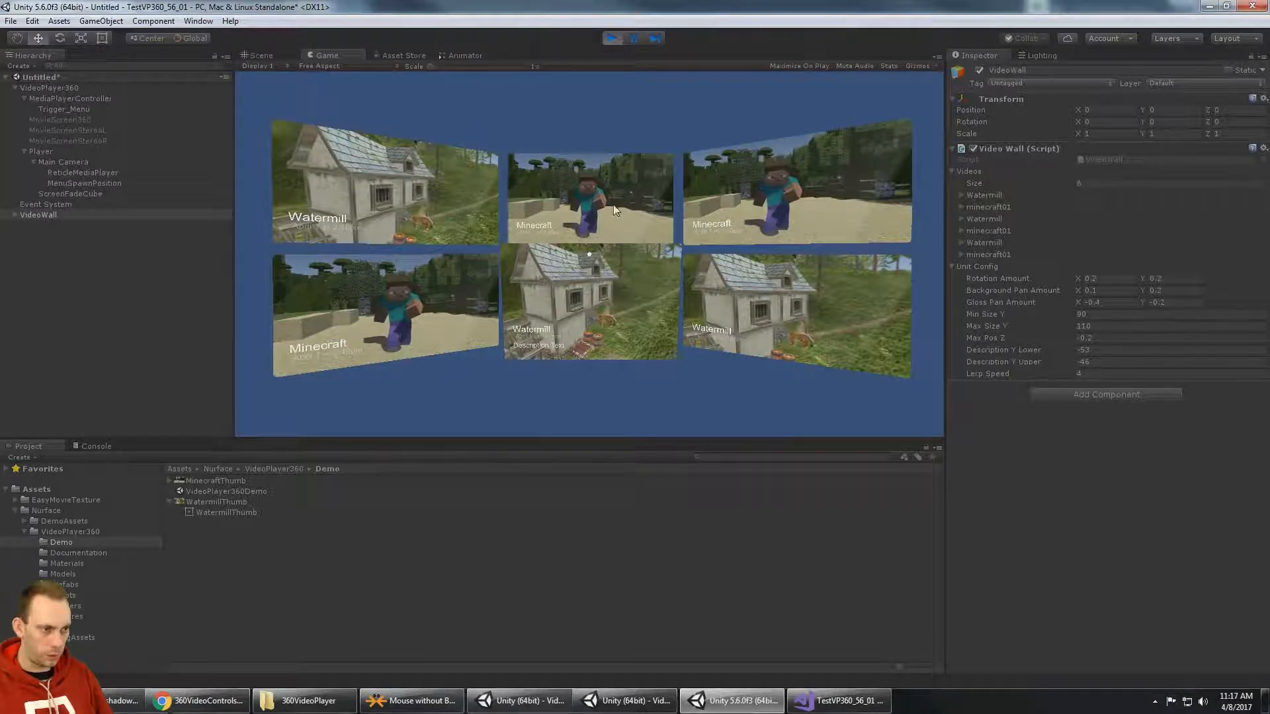
Step: Play the Minecraft video from its thumbnail in the running scene and return to the video wall
{"action": "key", "text": "alt"}
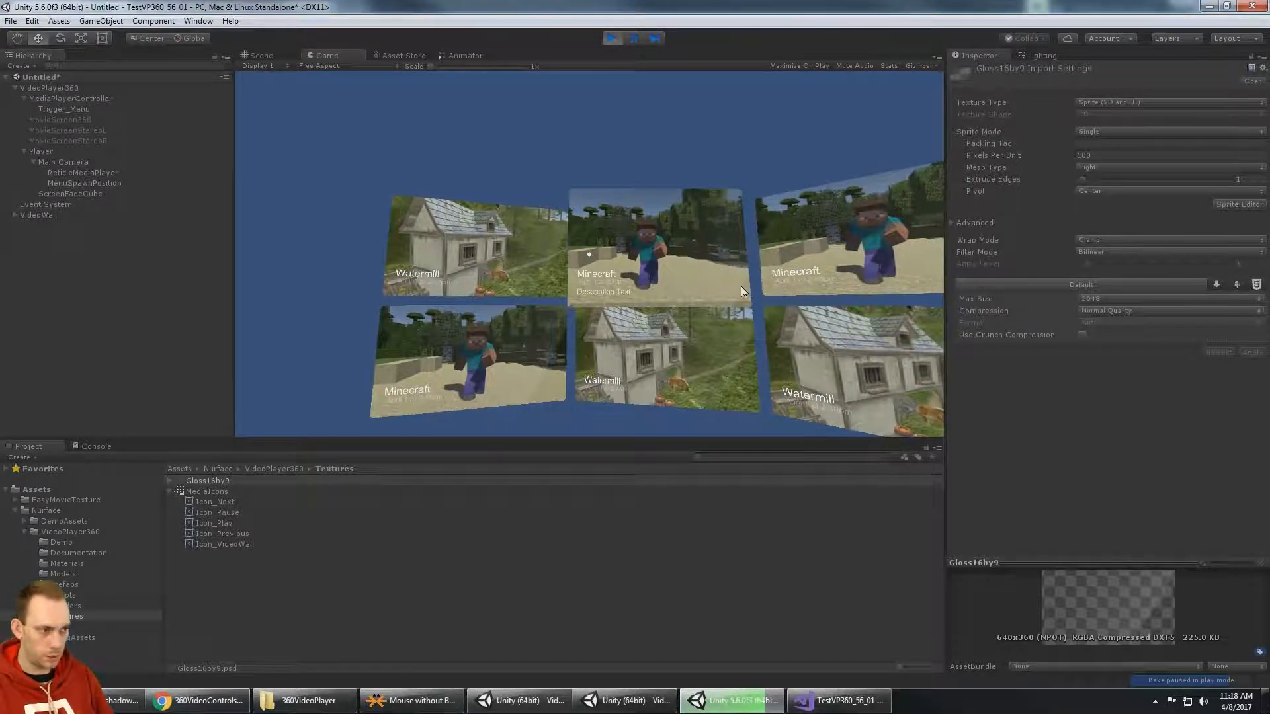
{"action": "left_click", "coordinate": [636, 260]}
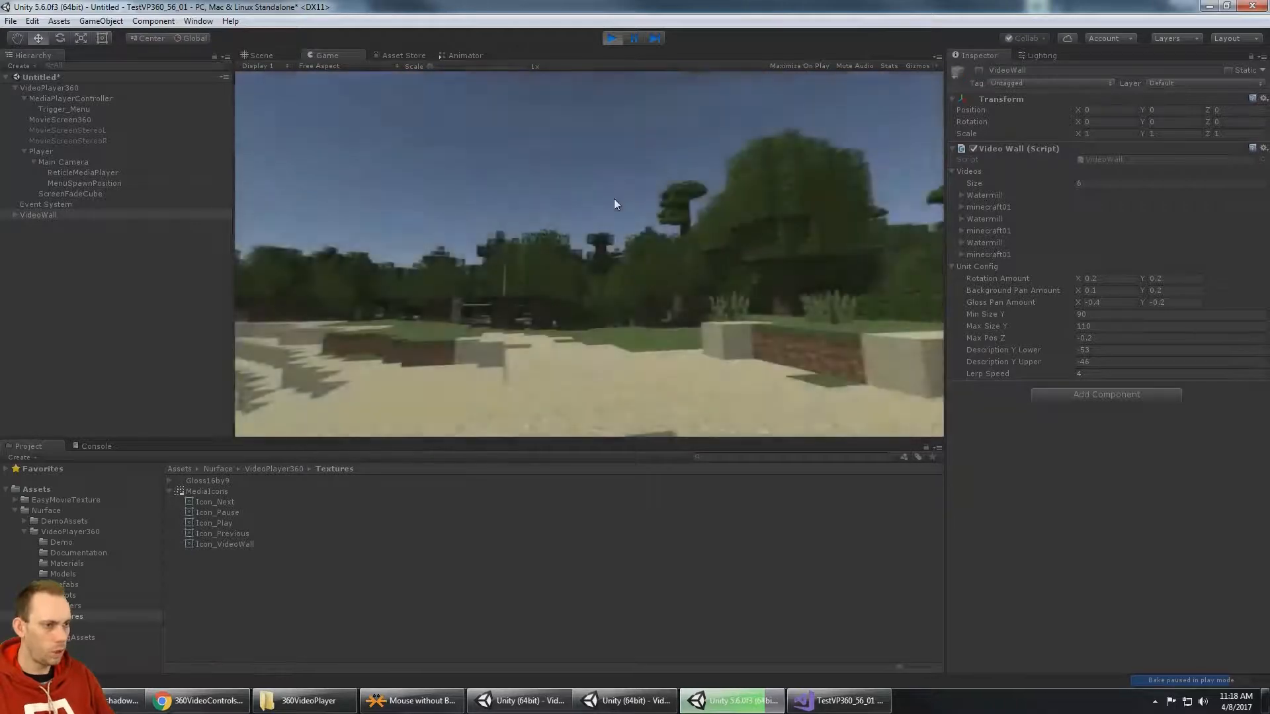
{"action": "left_click", "coordinate": [628, 236]}
{"action": "left_click", "coordinate": [626, 278]}
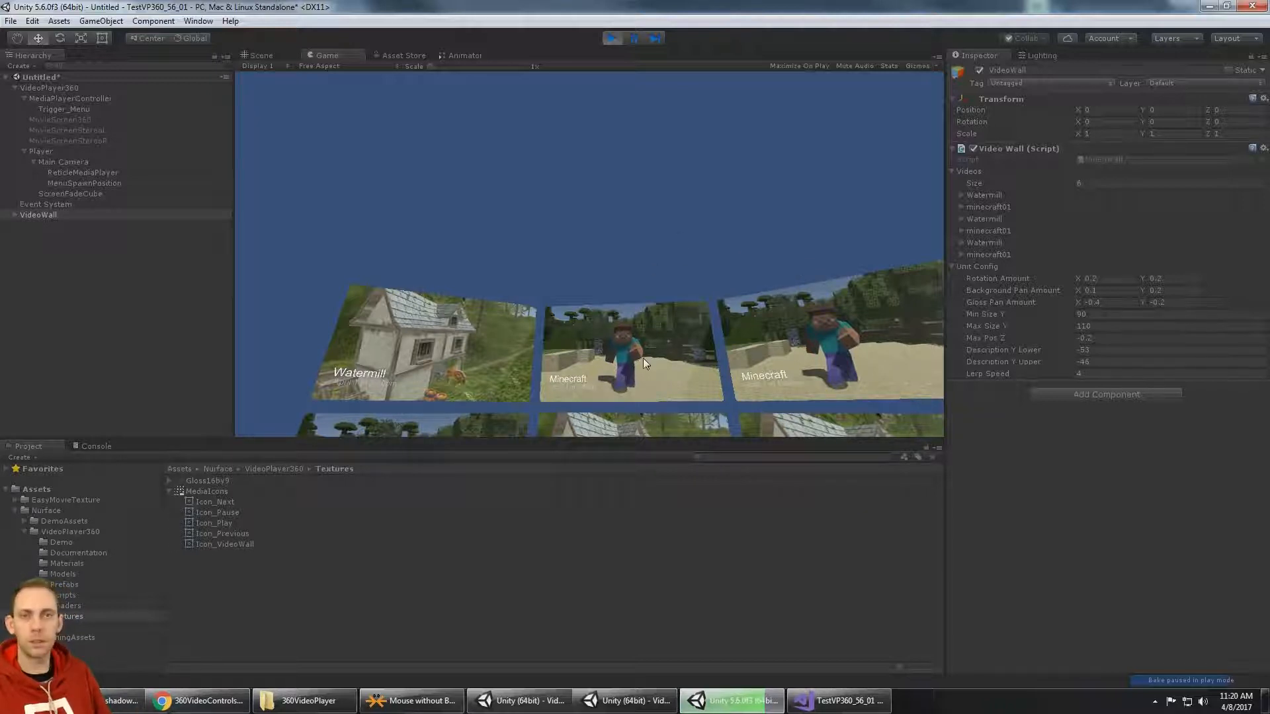
Step: Compare the gazed-at Minecraft thumbnail's size and forward offset with its neighbours, alternating between the Game and Scene views
{"action": "key", "text": "alt"}
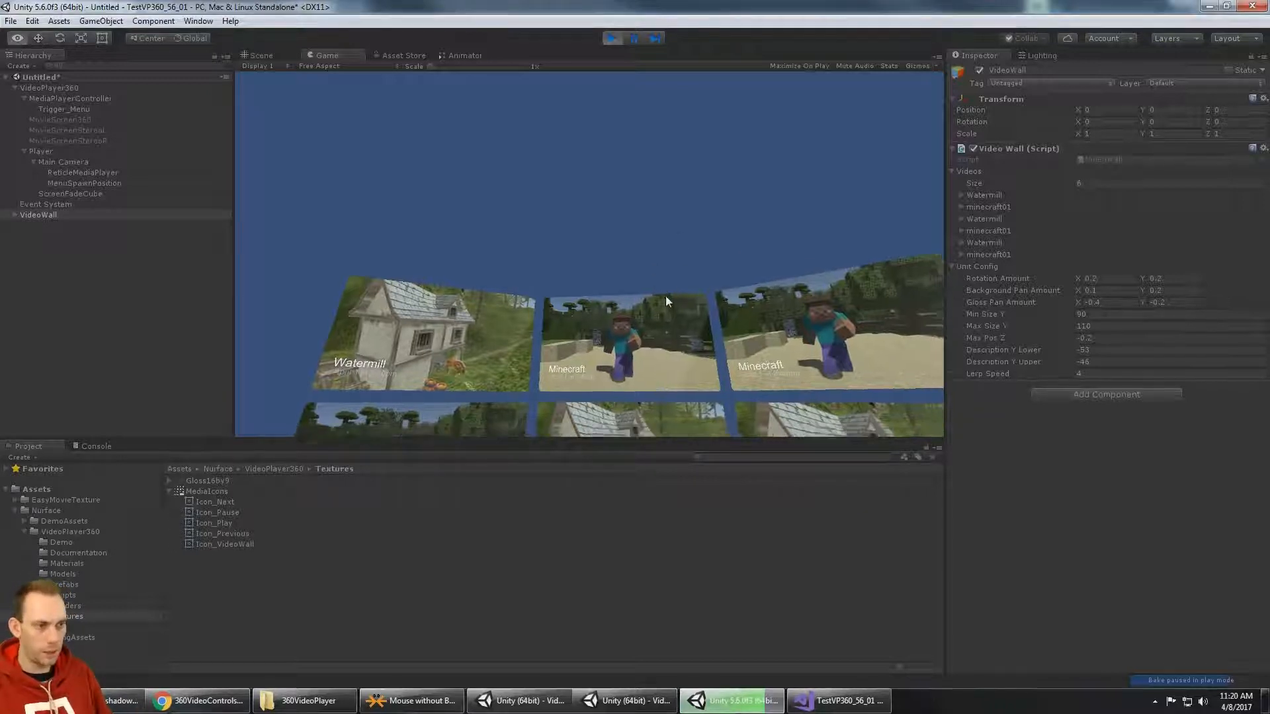
{"action": "left_click", "coordinate": [261, 55]}
{"action": "left_click_drag", "start_coordinate": [706, 355], "coordinate": [645, 306], "text": "alt"}
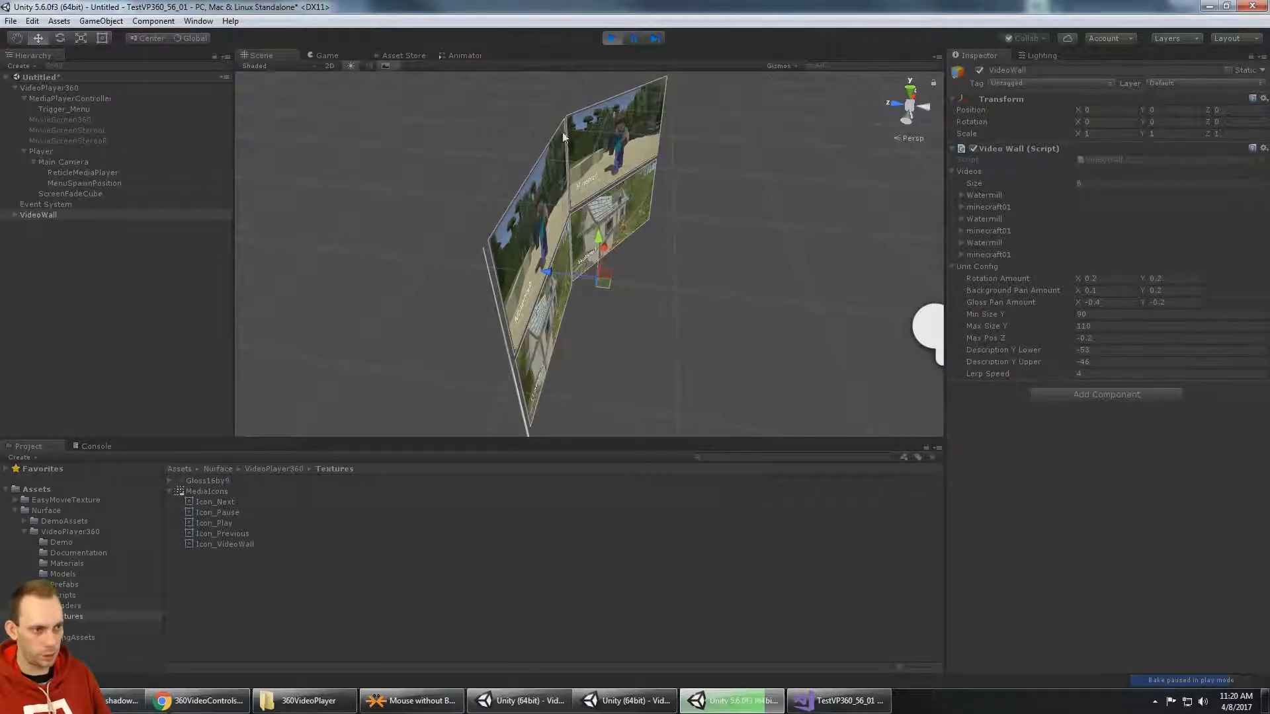
{"action": "left_click", "coordinate": [324, 55]}
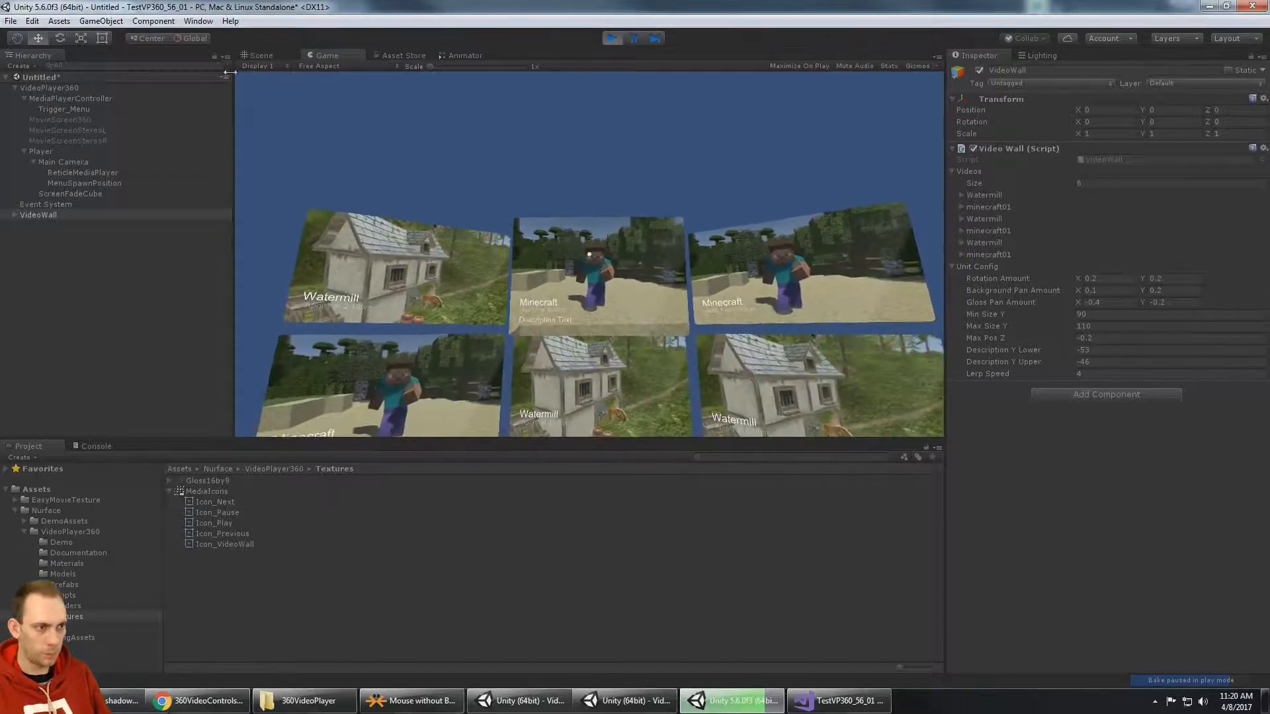
{"action": "left_click", "coordinate": [261, 55]}
{"action": "left_click_drag", "start_coordinate": [428, 140], "coordinate": [518, 275], "text": "alt"}
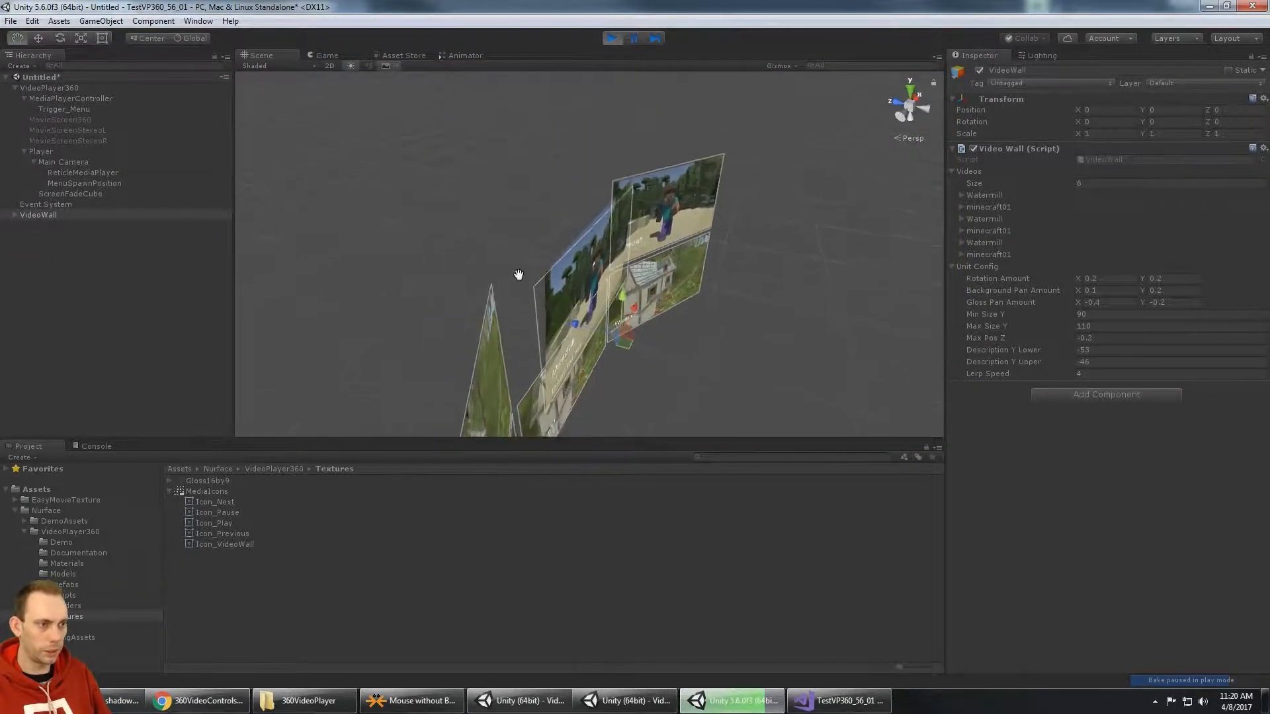
{"action": "key", "text": "ctrl+2"}
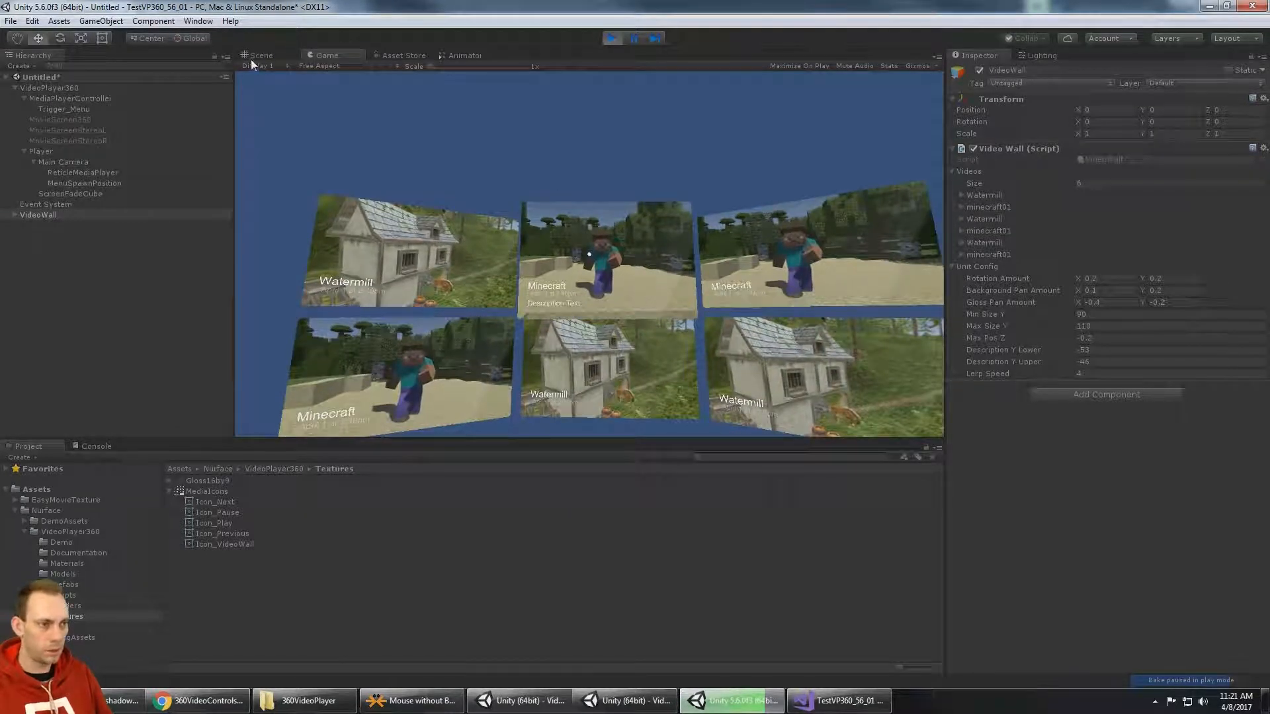
{"action": "left_click", "coordinate": [254, 55]}
{"action": "left_click_drag", "start_coordinate": [763, 249], "coordinate": [540, 284], "text": "alt"}
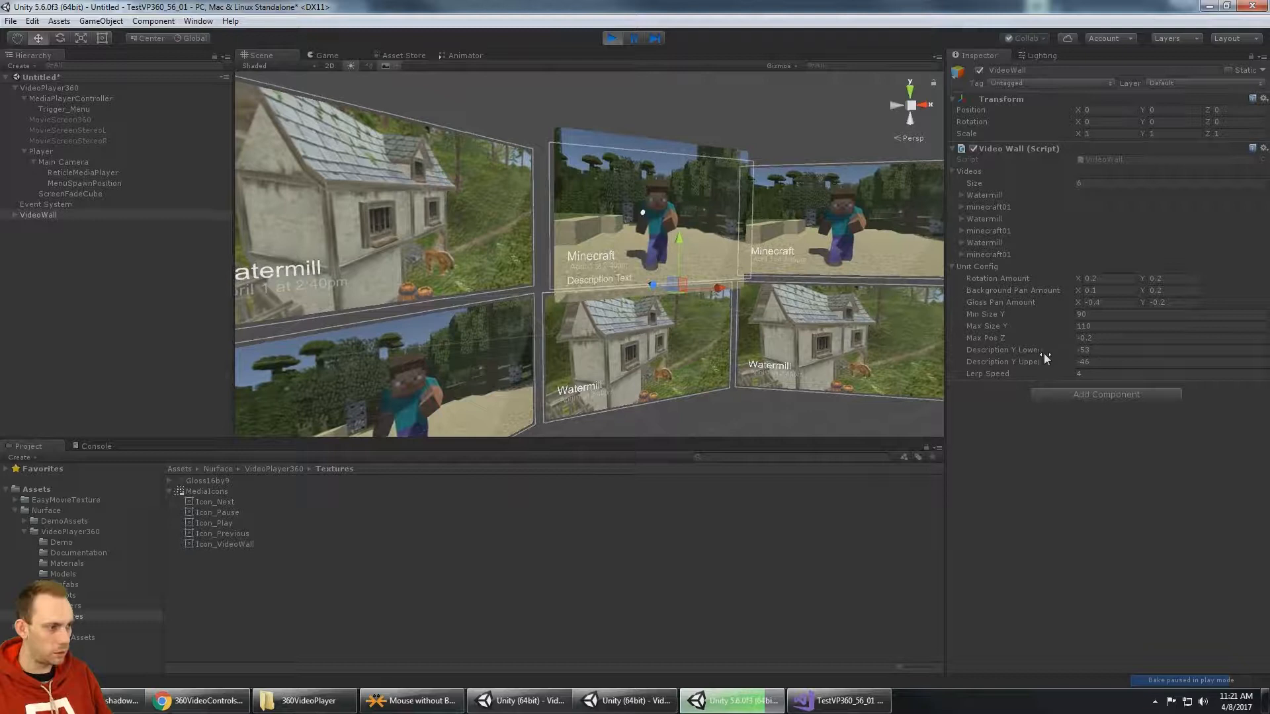
Step: Expand VideoWallUnit (1) down to Sprite_Mask and change its Text_Description text to "Testing"
{"action": "left_click", "coordinate": [1084, 349]}
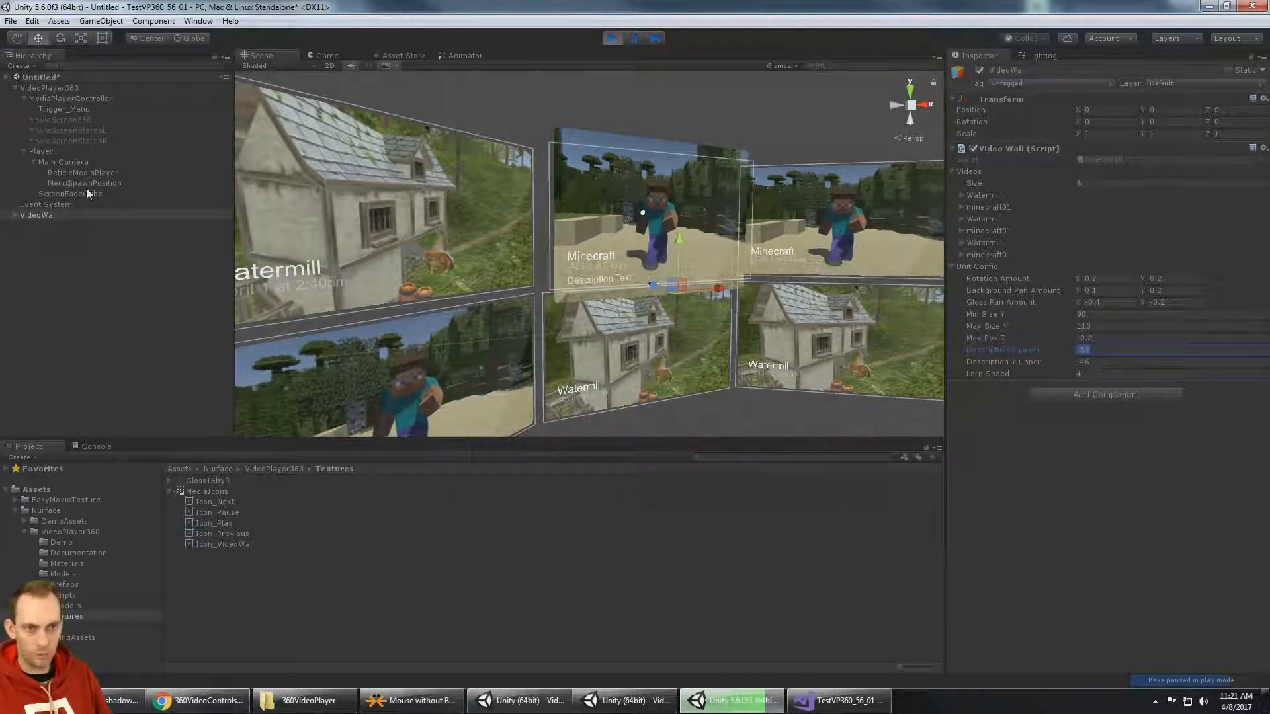
{"action": "left_click", "coordinate": [14, 215]}
{"action": "left_click", "coordinate": [24, 246]}
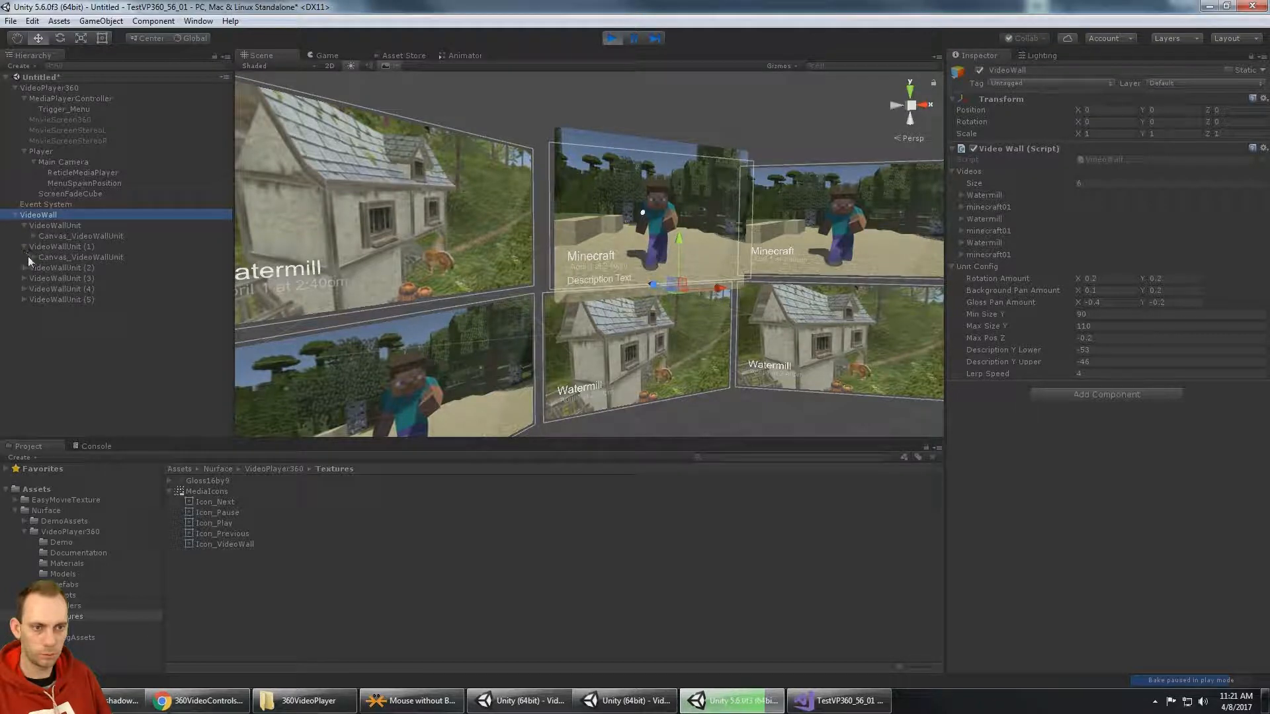
{"action": "left_click", "coordinate": [33, 258]}
{"action": "left_click", "coordinate": [42, 268]}
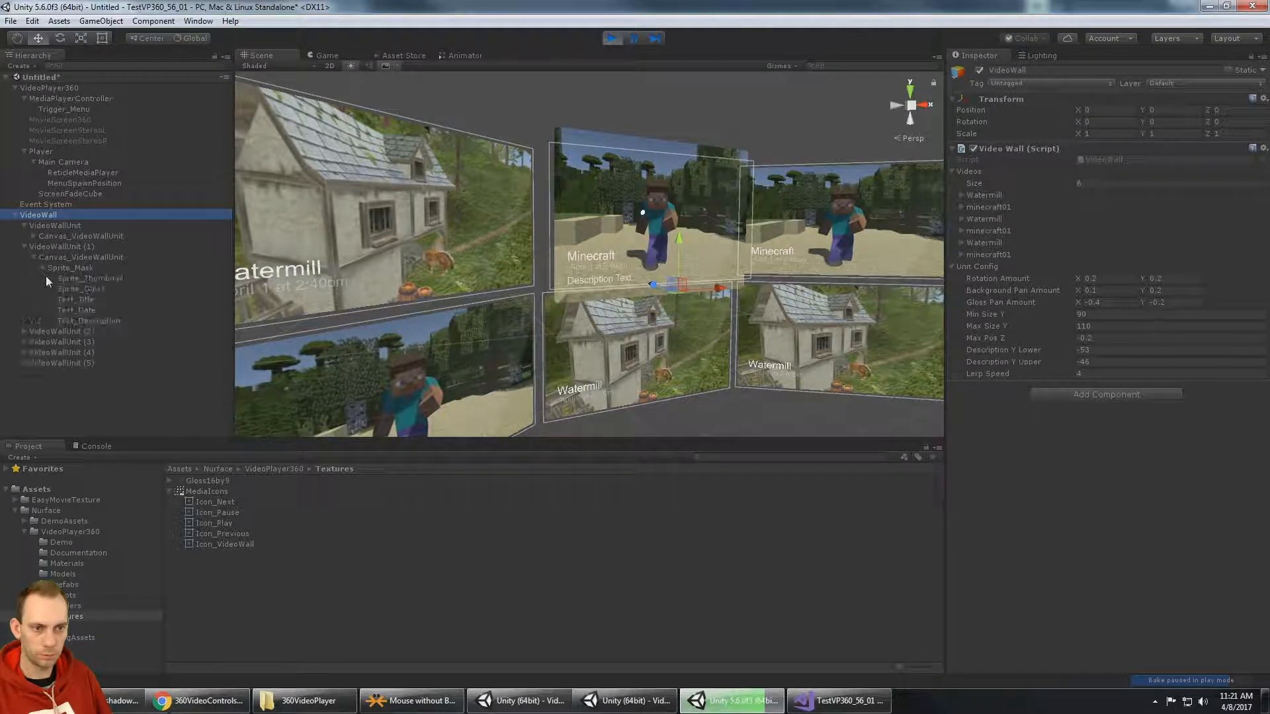
{"action": "left_click", "coordinate": [88, 279]}
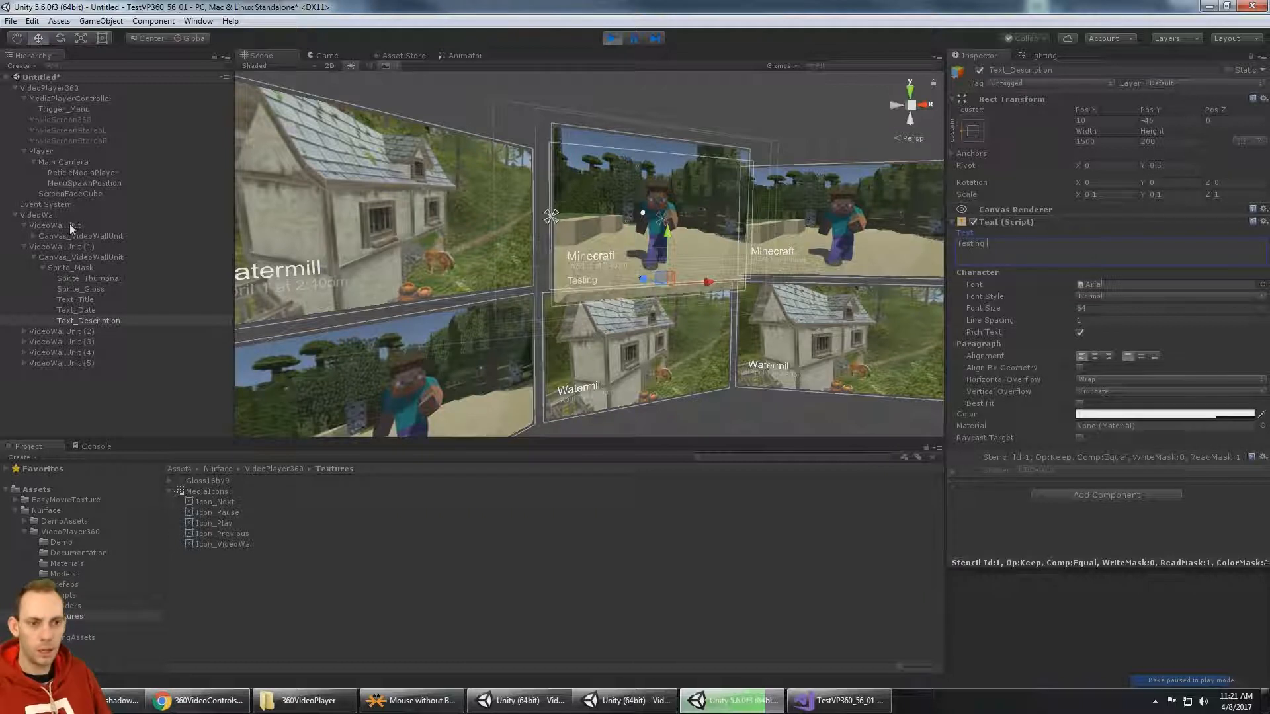
{"action": "left_click", "coordinate": [95, 322]}
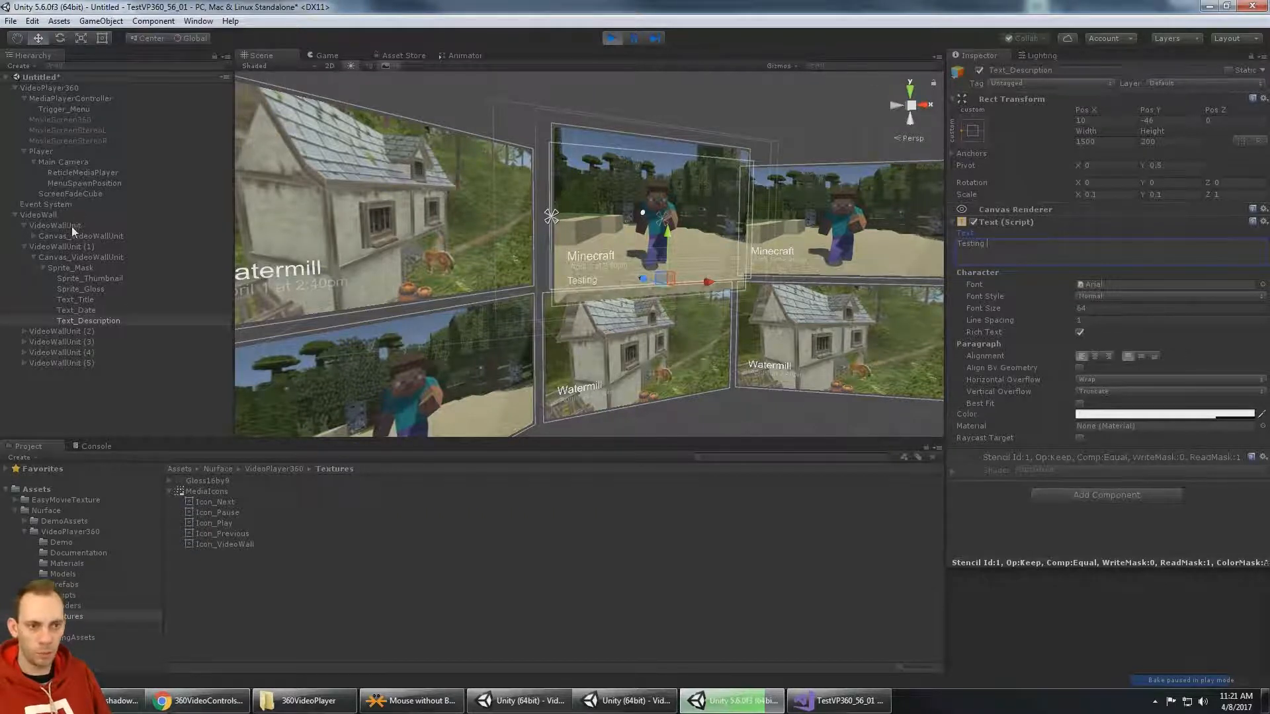
Step: Check the VideoWall's Description Y Lower value, set Text_Description's Pos Y to -53, and view the result in the Game view
{"action": "left_click", "coordinate": [50, 216]}
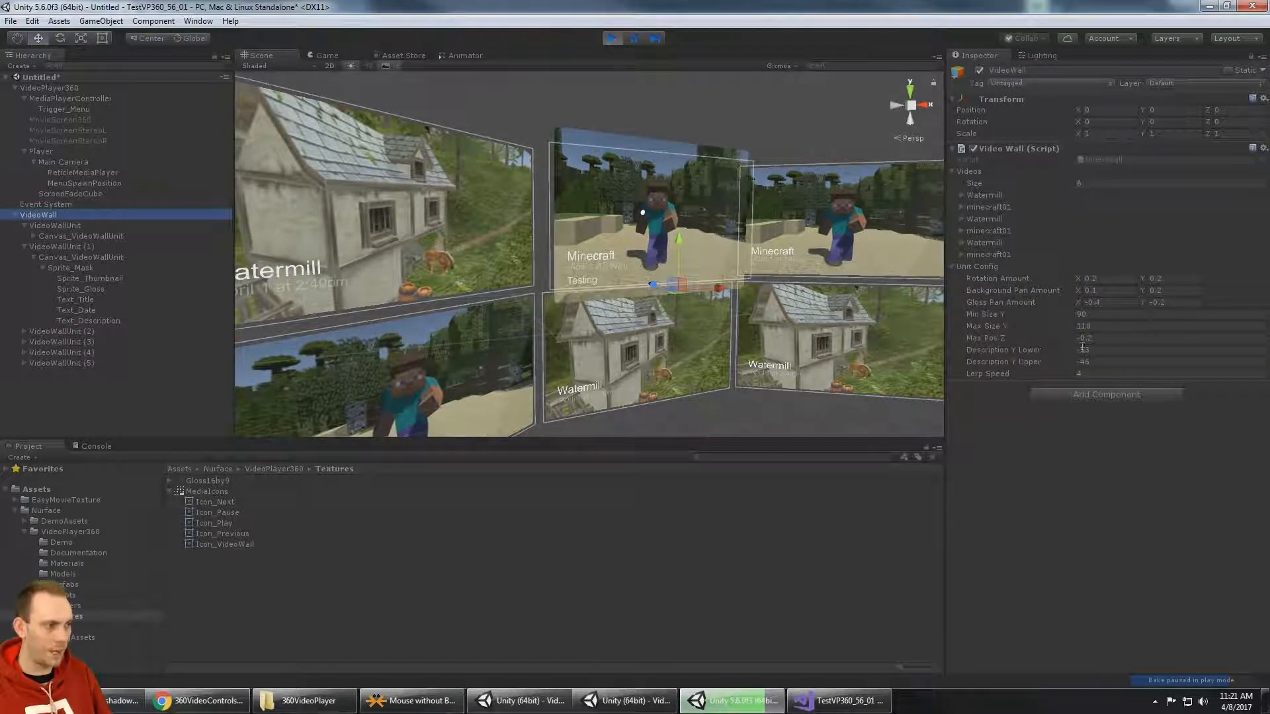
{"action": "left_click", "coordinate": [88, 320]}
{"action": "left_click", "coordinate": [1153, 120]}
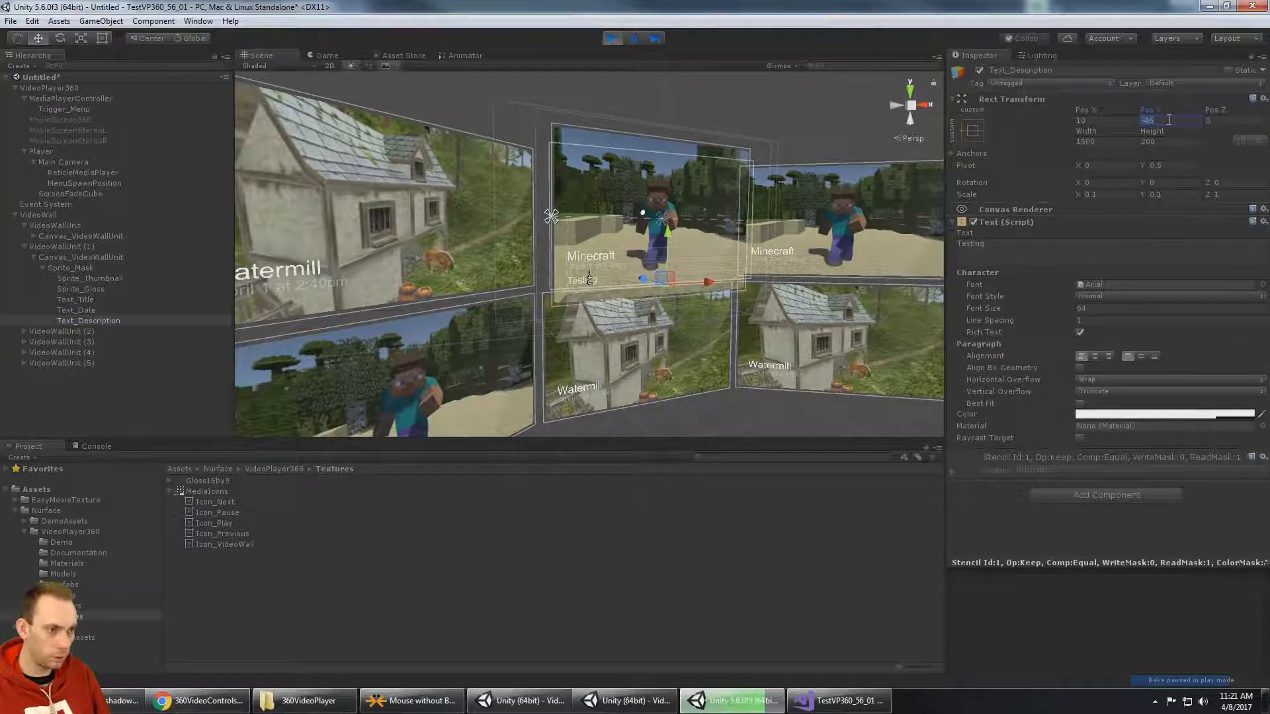
{"action": "type", "text": "-53"}
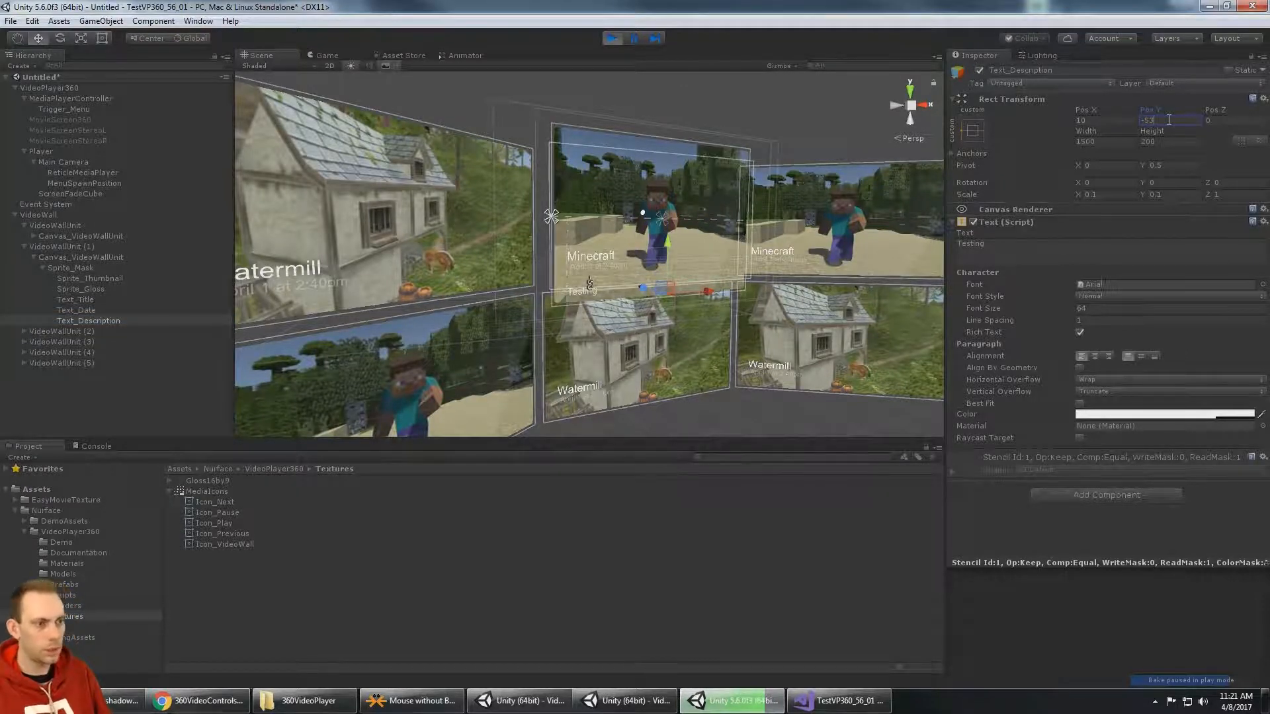
{"action": "left_click", "coordinate": [323, 55]}
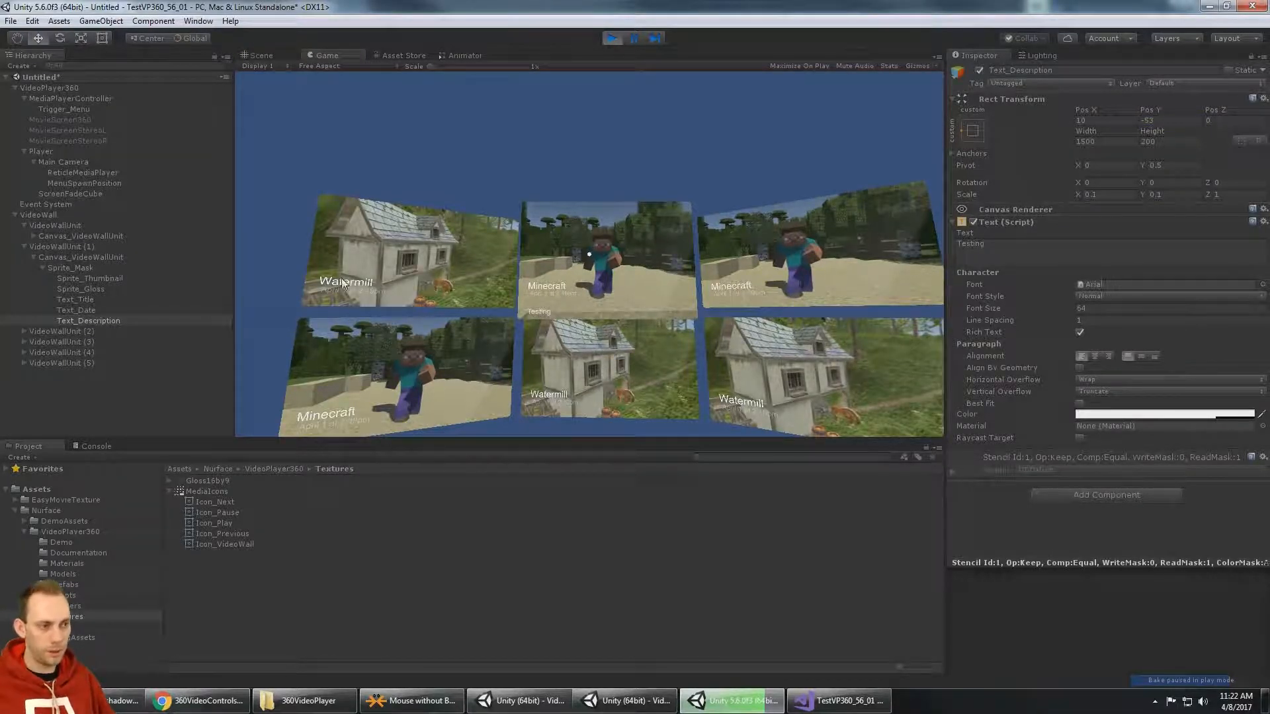
Step: Set the VideoWall's Description Y Upper to -40 and try it in the running scene
{"action": "left_click", "coordinate": [73, 211]}
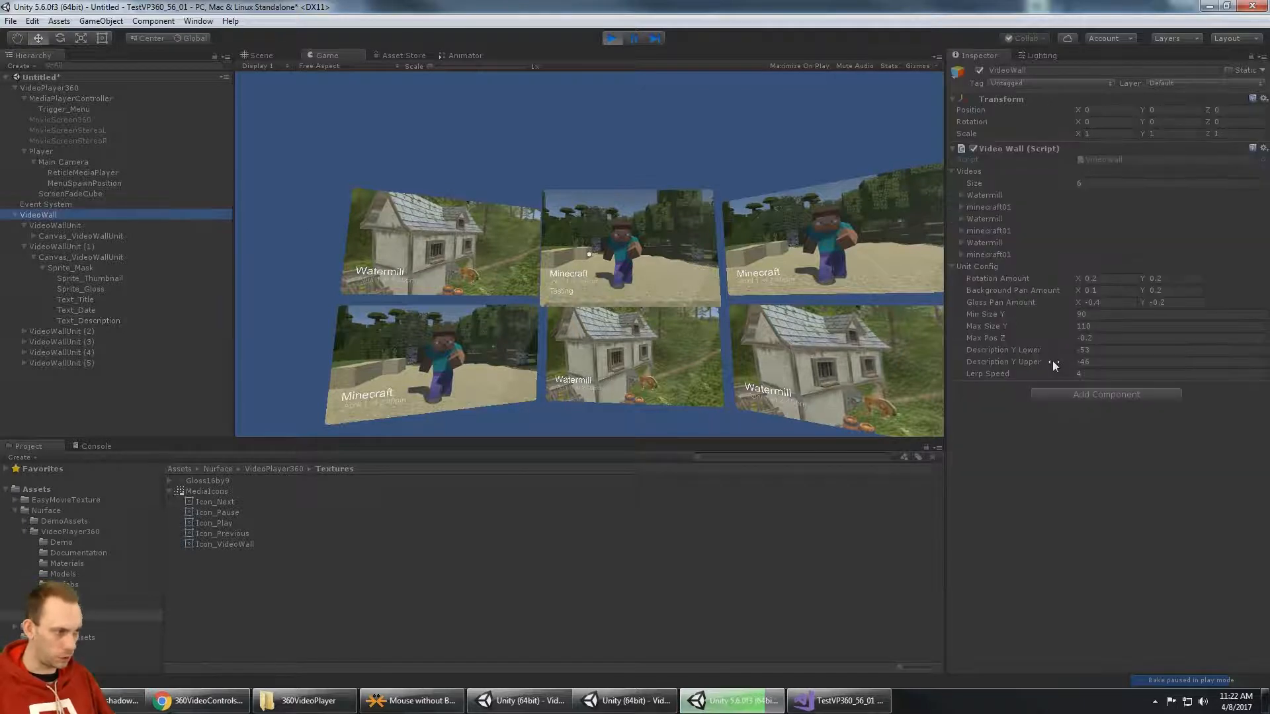
{"action": "left_click", "coordinate": [1144, 363]}
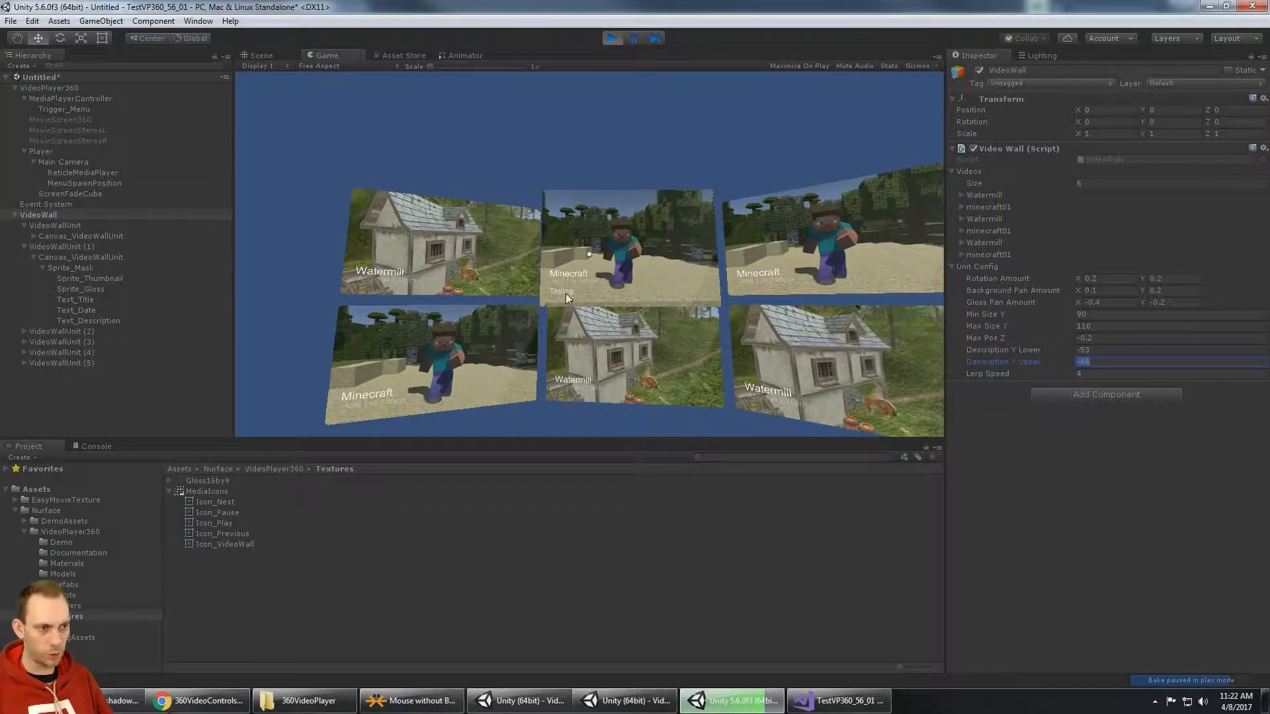
{"action": "type", "text": "-4"}
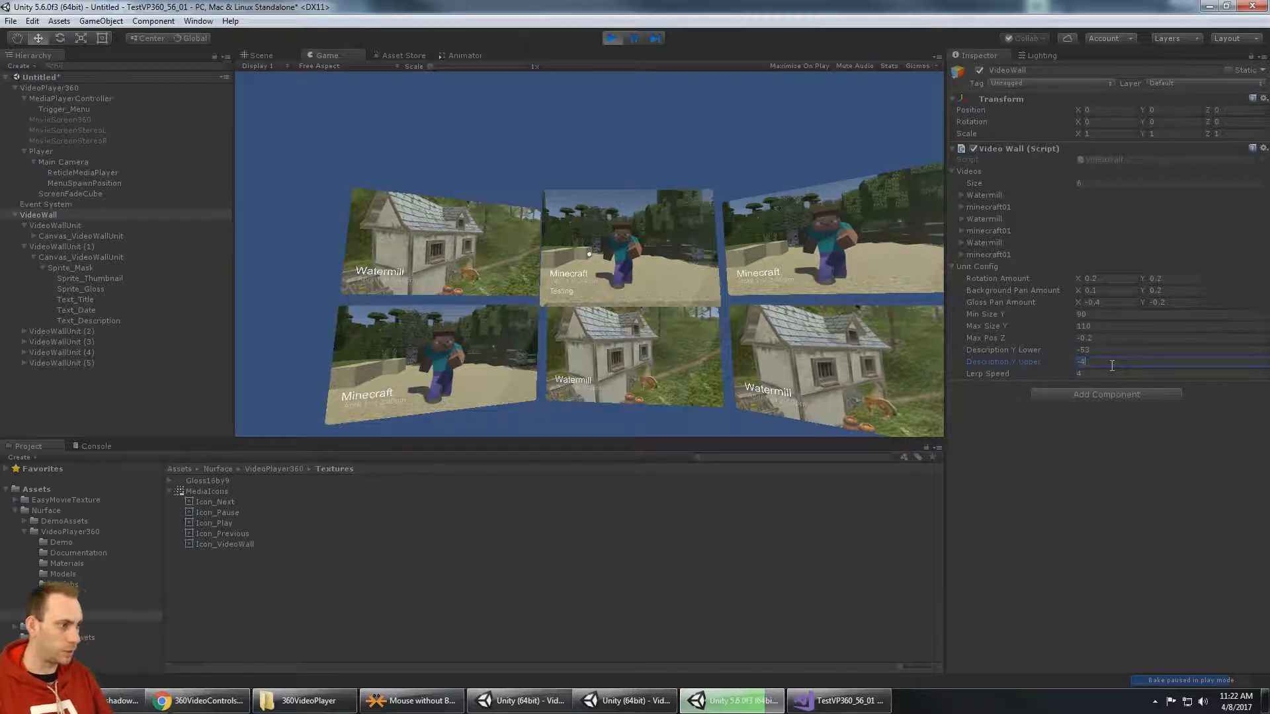
{"action": "type", "text": "0"}
{"action": "left_click", "coordinate": [1152, 475]}
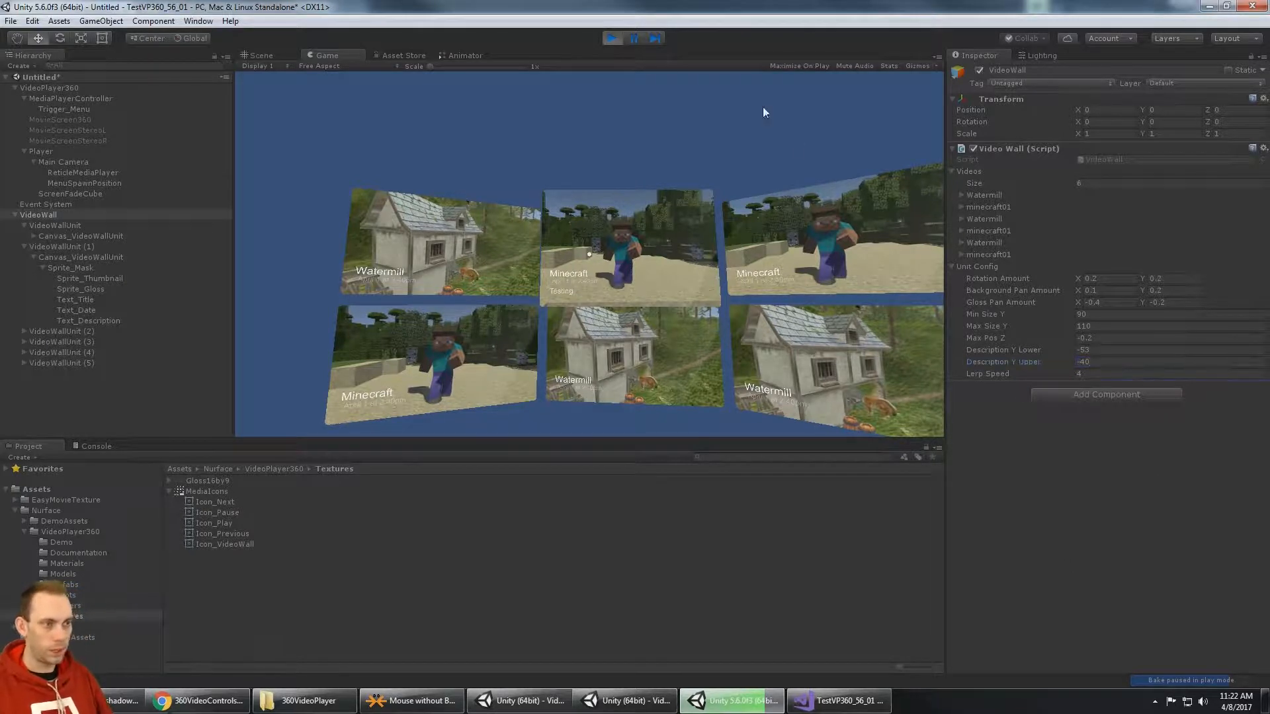
{"action": "left_click", "coordinate": [560, 119]}
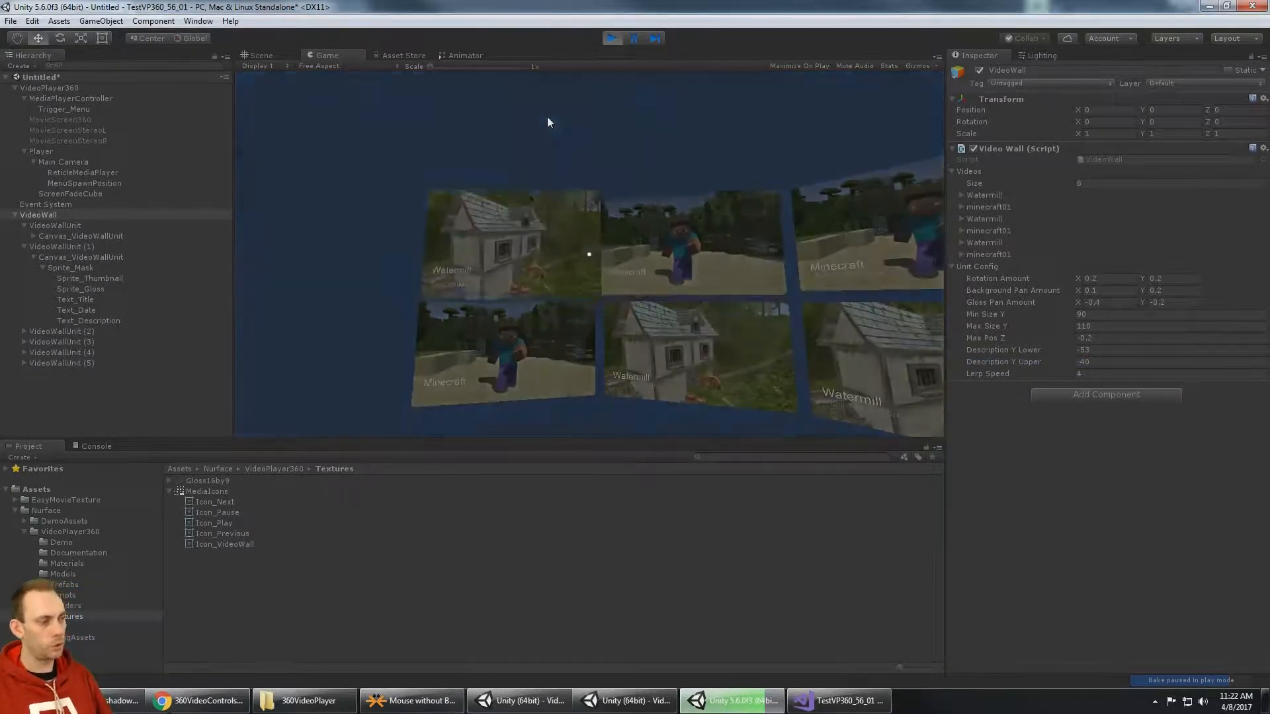
Step: Stop the running scene and set the VideoWall's Description Y Upper to -46
{"action": "left_click", "coordinate": [611, 39]}
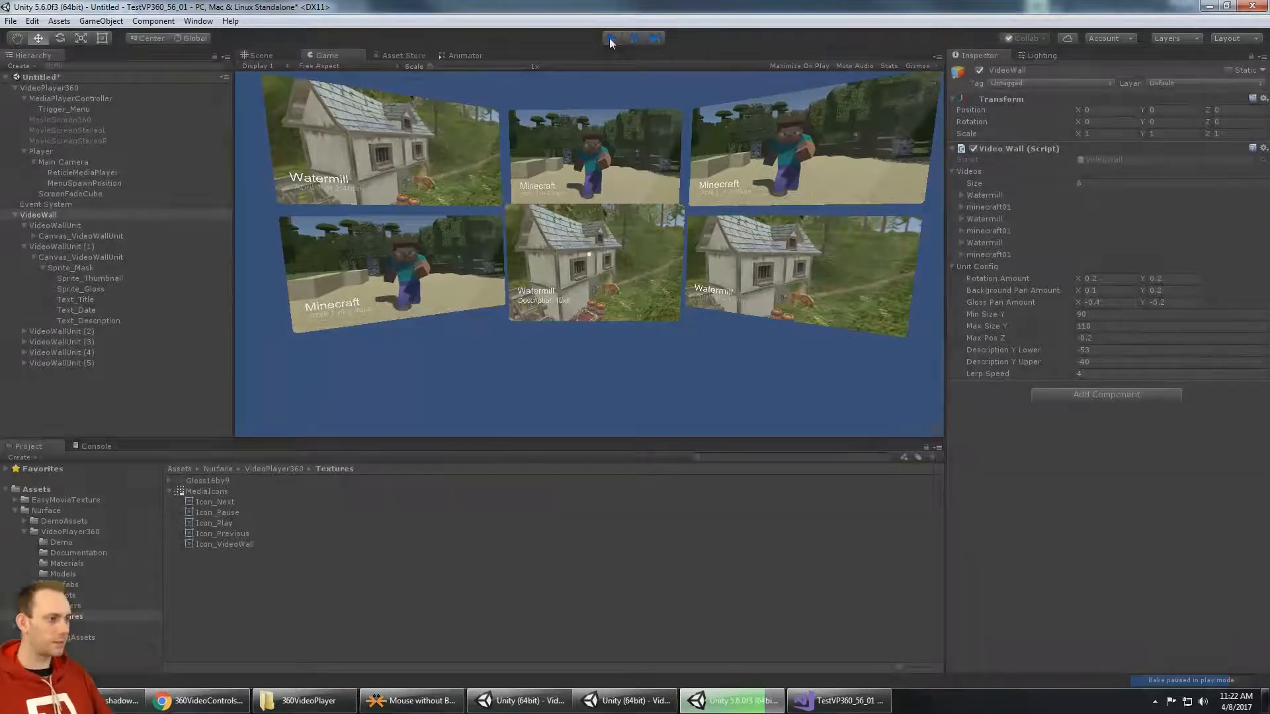
{"action": "left_click_drag", "start_coordinate": [1073, 364], "coordinate": [1067, 368]}
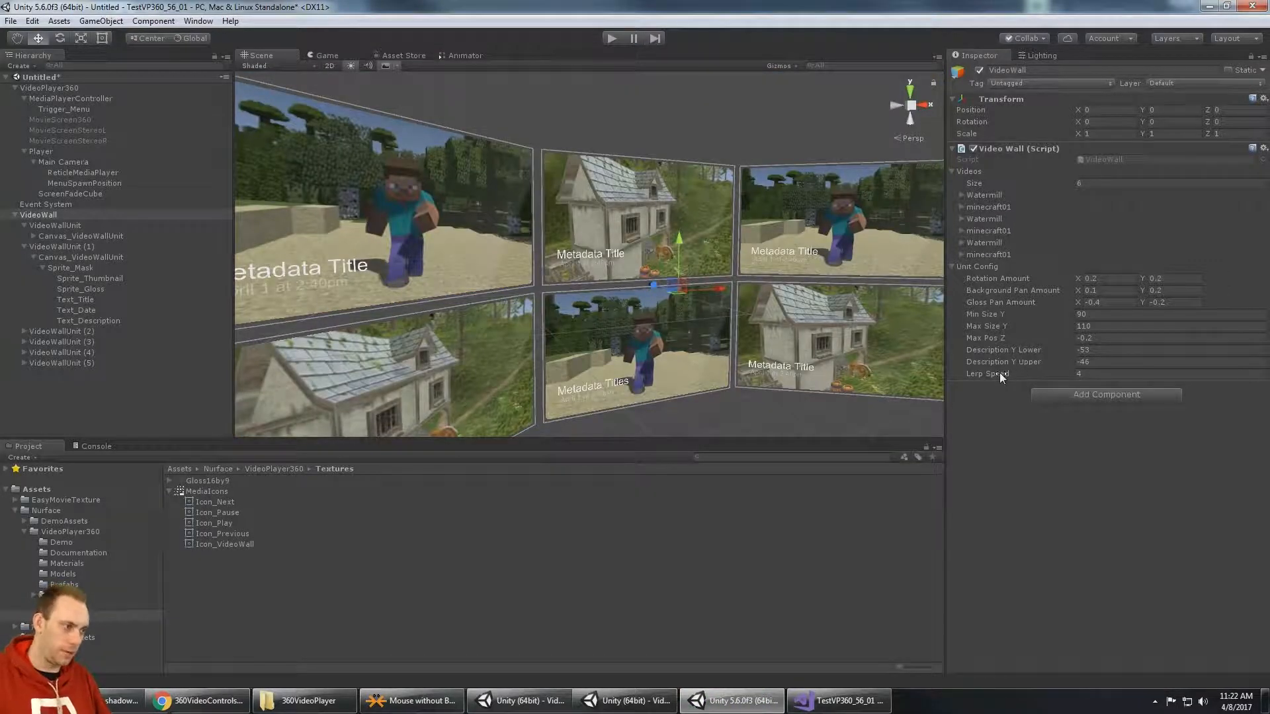
Step: Run the scene and try the VideoWall's Lerp Speed at 10 and at 100 on the video thumbnails
{"action": "mouse_move", "coordinate": [1000, 374]}
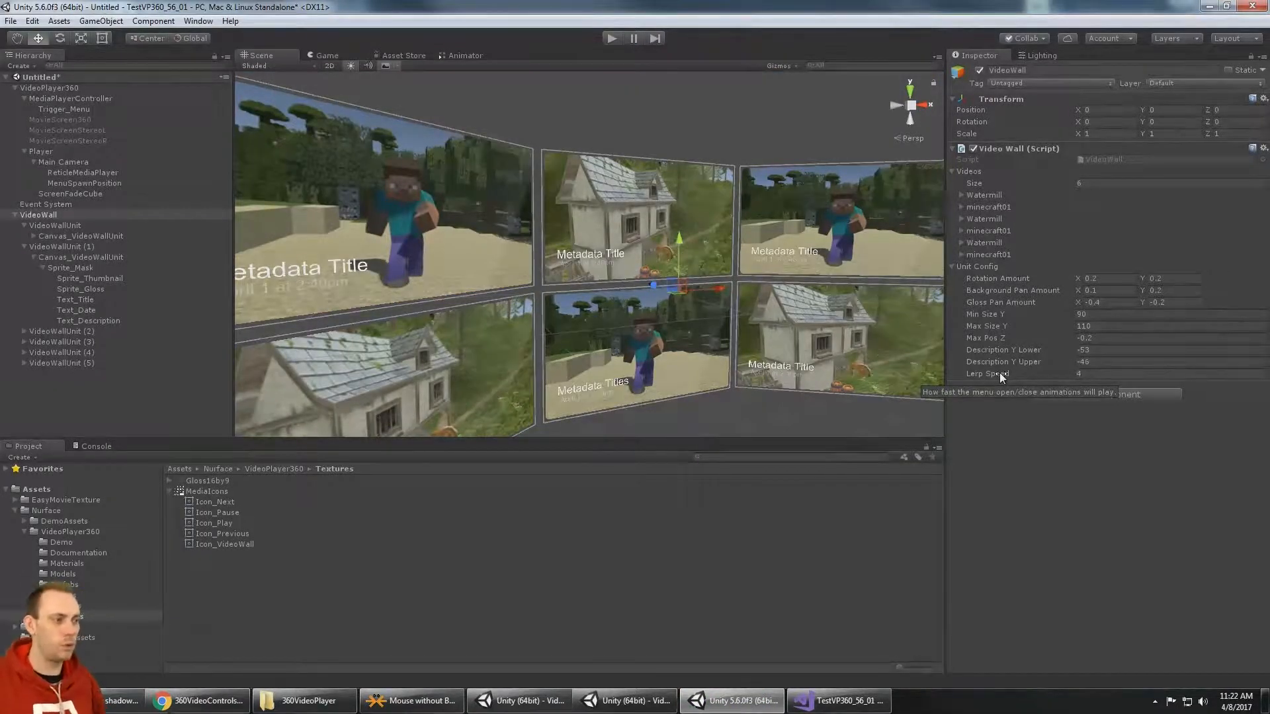
{"action": "key", "text": "ctrl+p"}
{"action": "left_click", "coordinate": [1094, 373]}
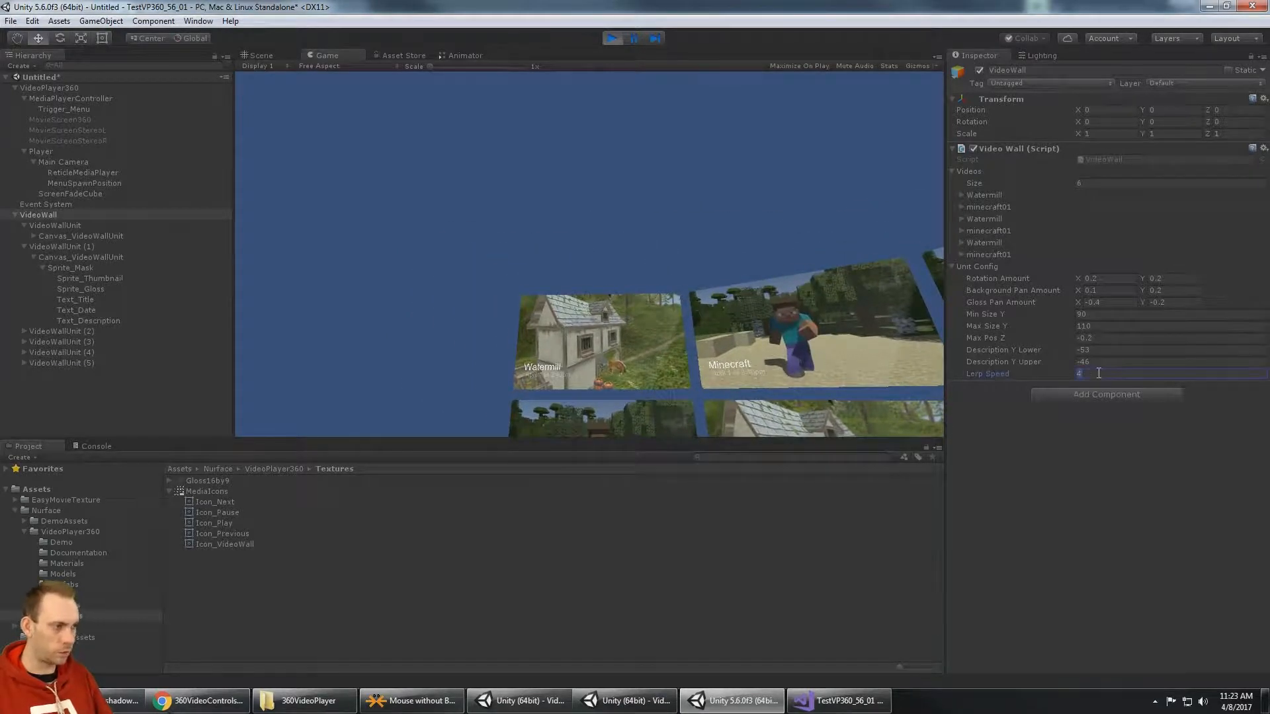
{"action": "type", "text": "10"}
{"action": "left_click", "coordinate": [577, 180]}
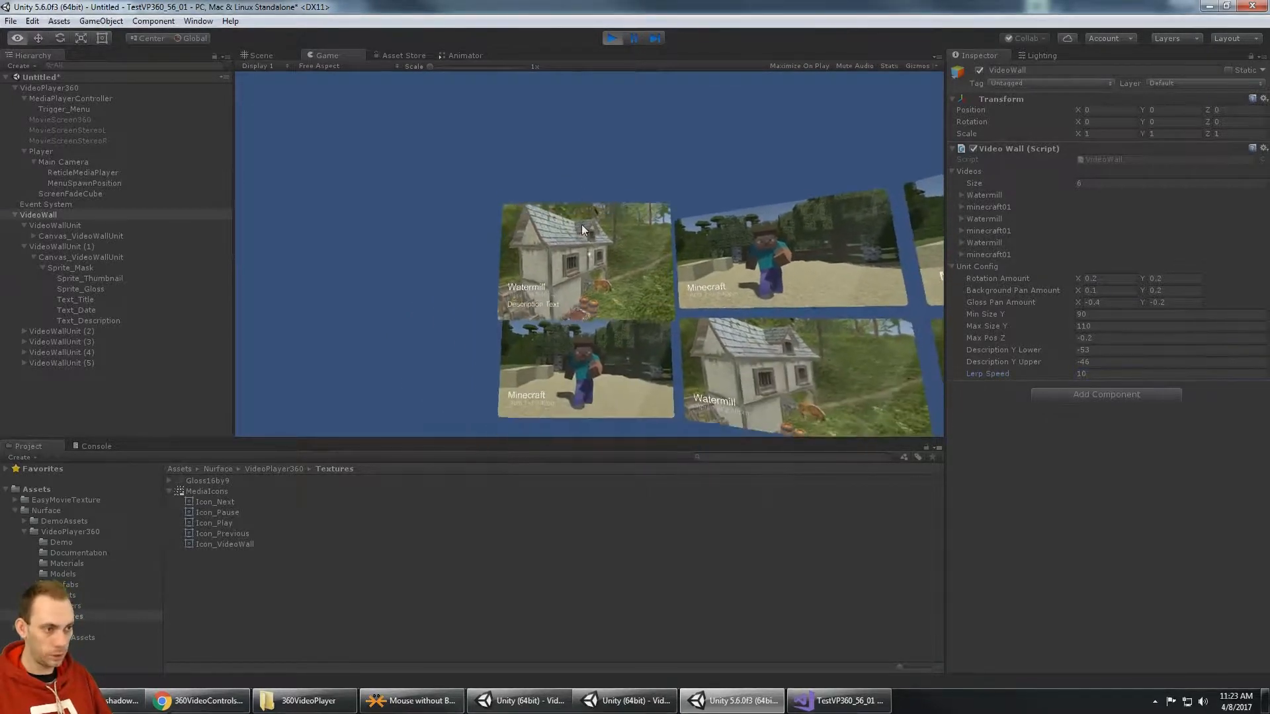
{"action": "left_click", "coordinate": [1098, 373]}
{"action": "left_click", "coordinate": [744, 156]}
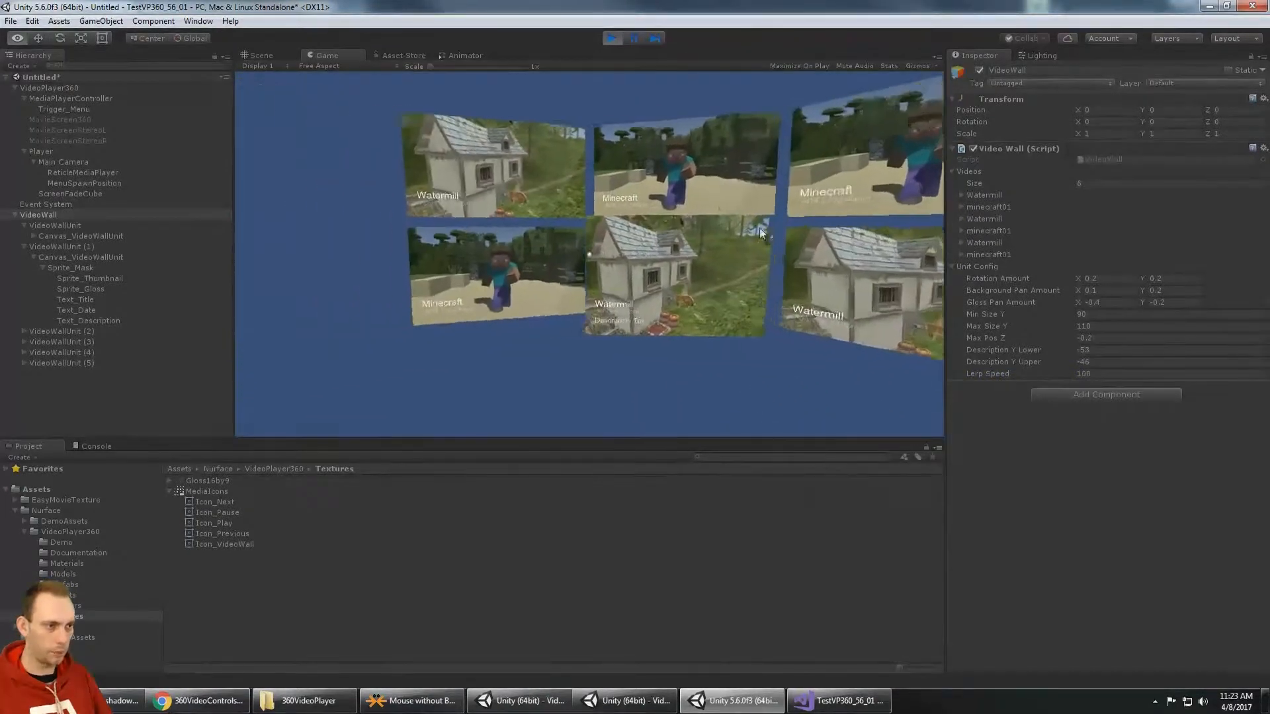
Step: Try a Lerp Speed of 1 on the video wall and during Watermill playback, and stop the running scene
{"action": "left_click", "coordinate": [1108, 371]}
{"action": "type", "text": "1"}
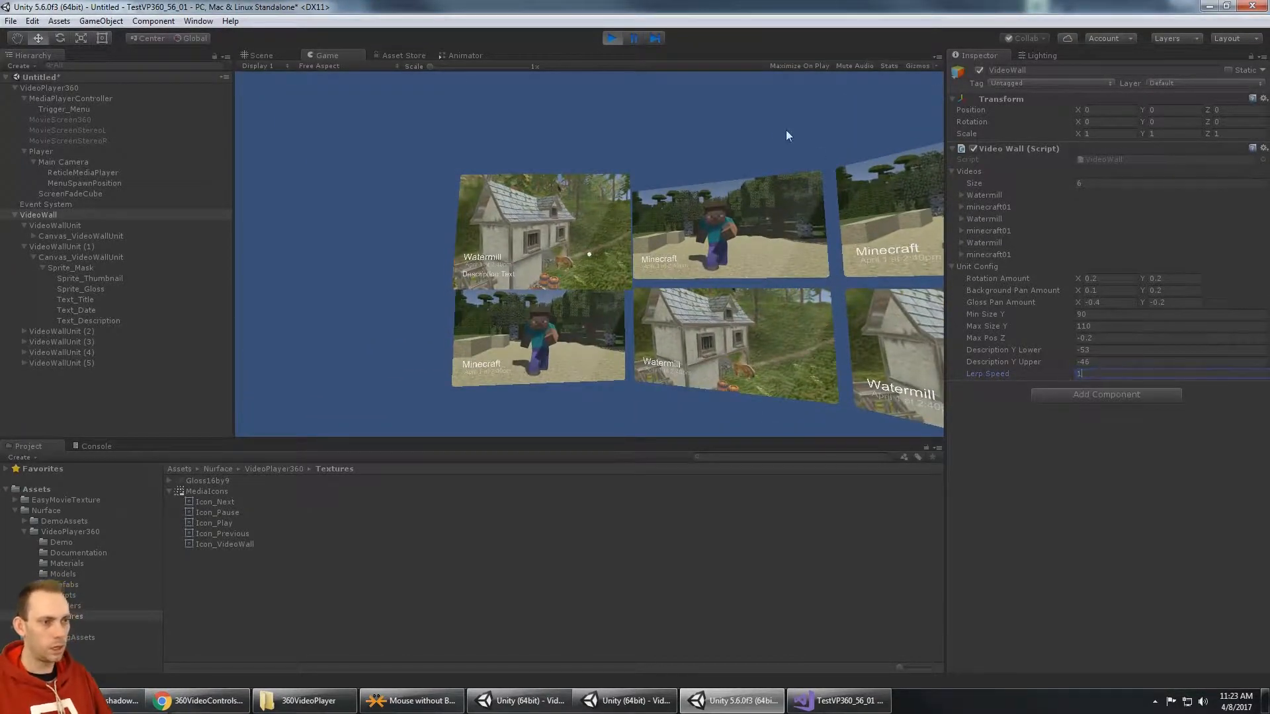
{"action": "left_click", "coordinate": [377, 187]}
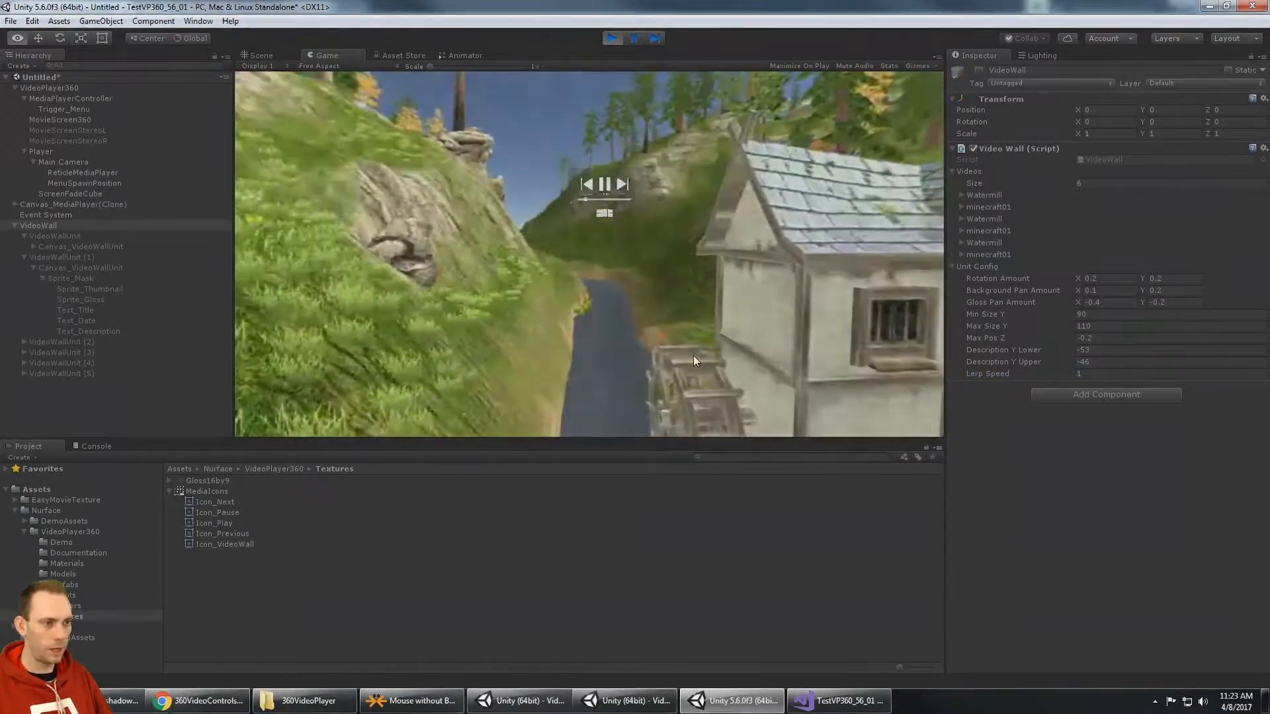
{"action": "key", "text": "alt"}
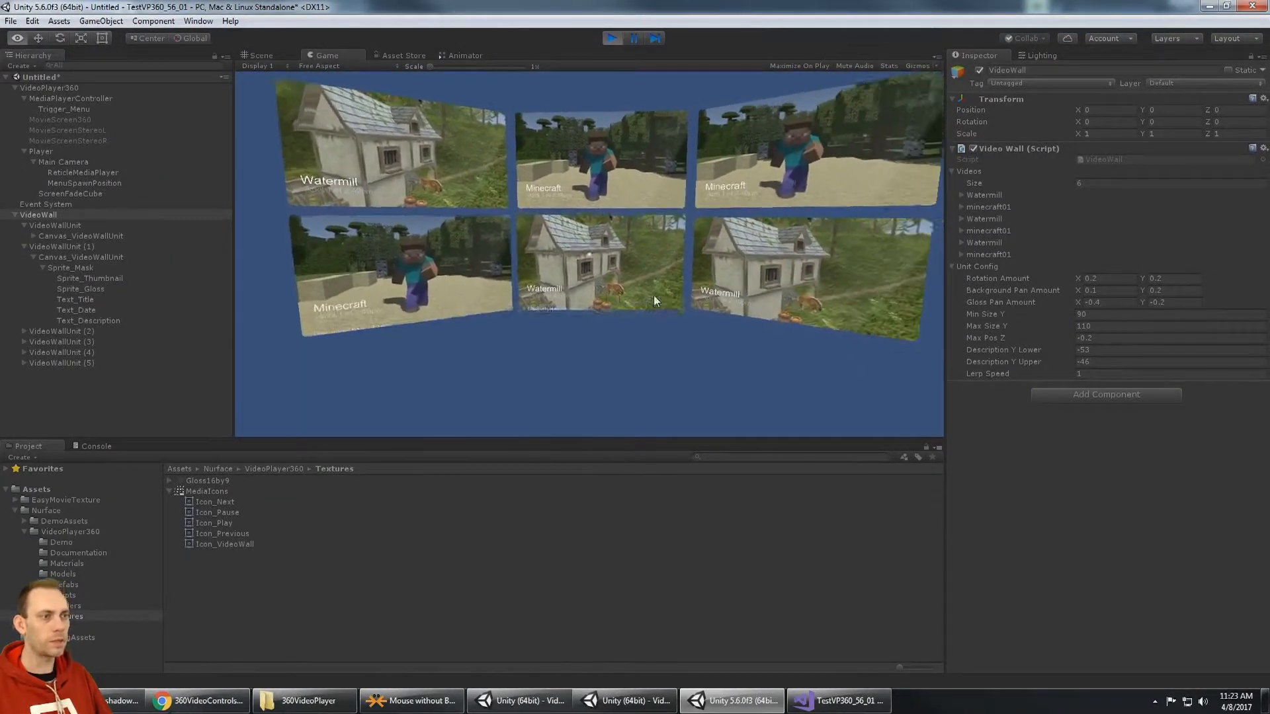
{"action": "left_click", "coordinate": [611, 38]}
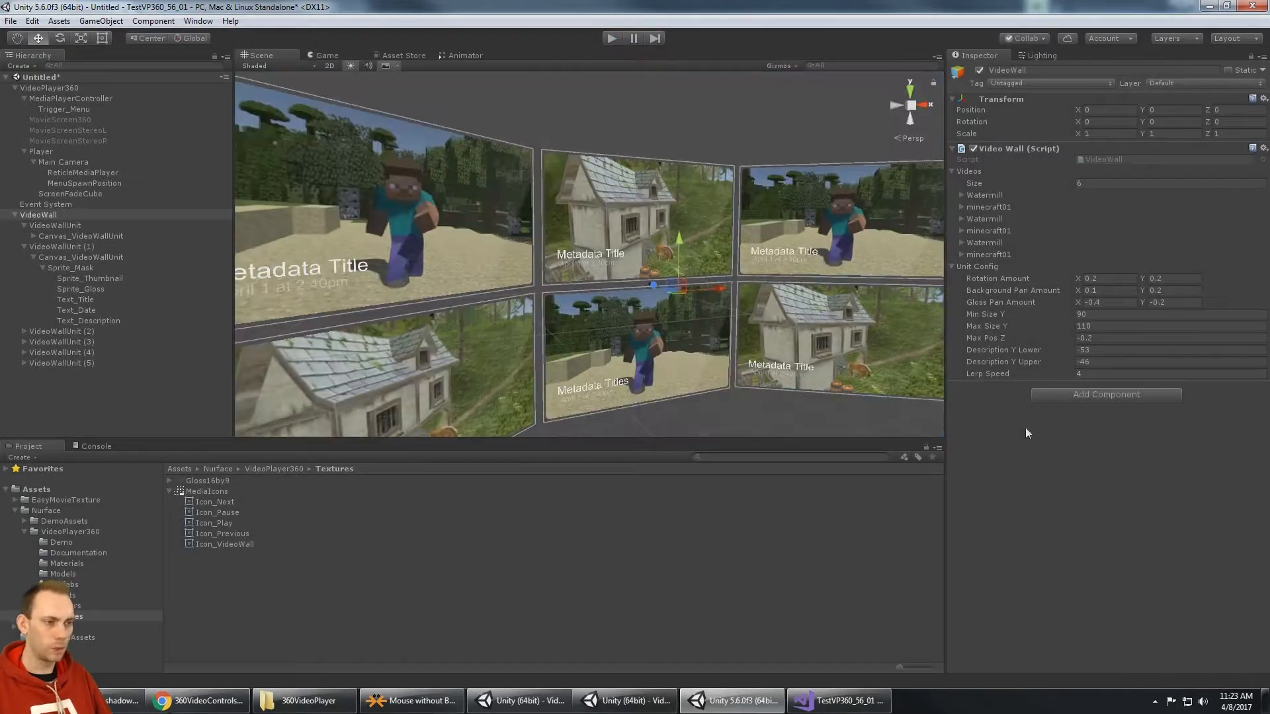